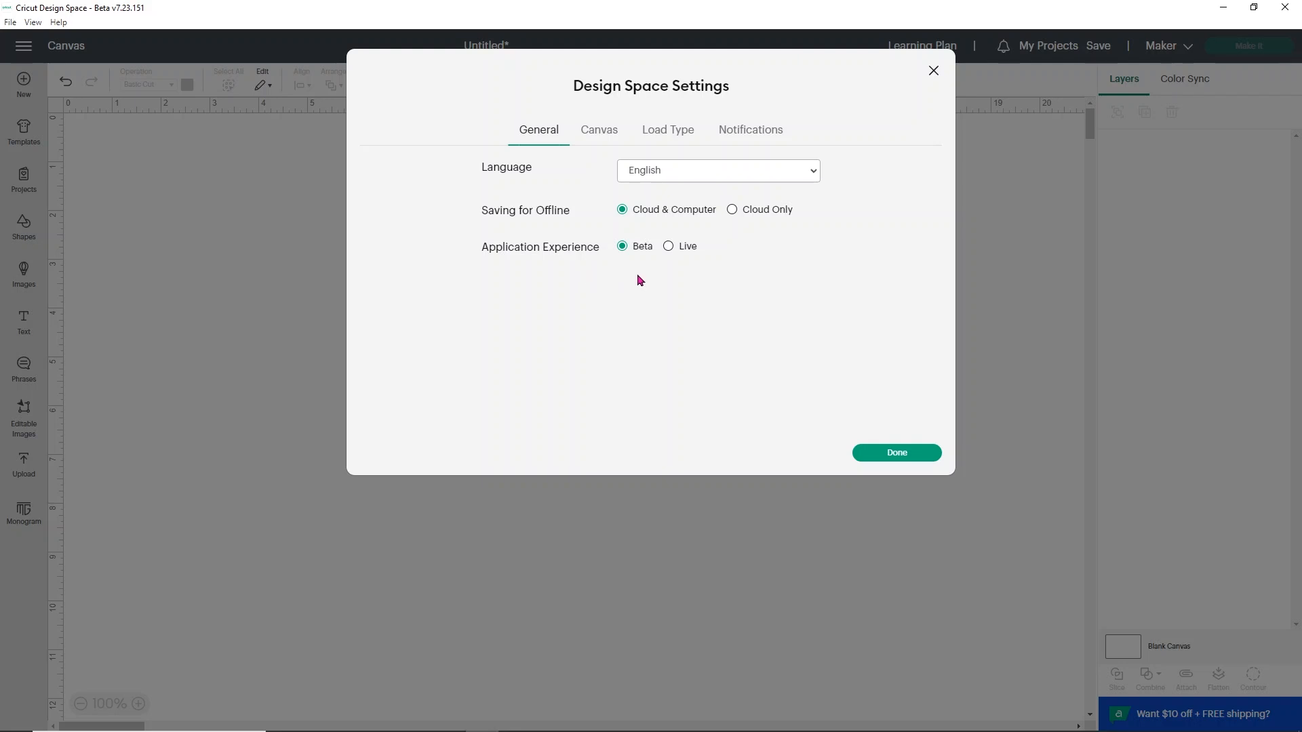
Step: Try the Live application experience, restore Beta, and review the canvas grid and units settings
click(688, 246)
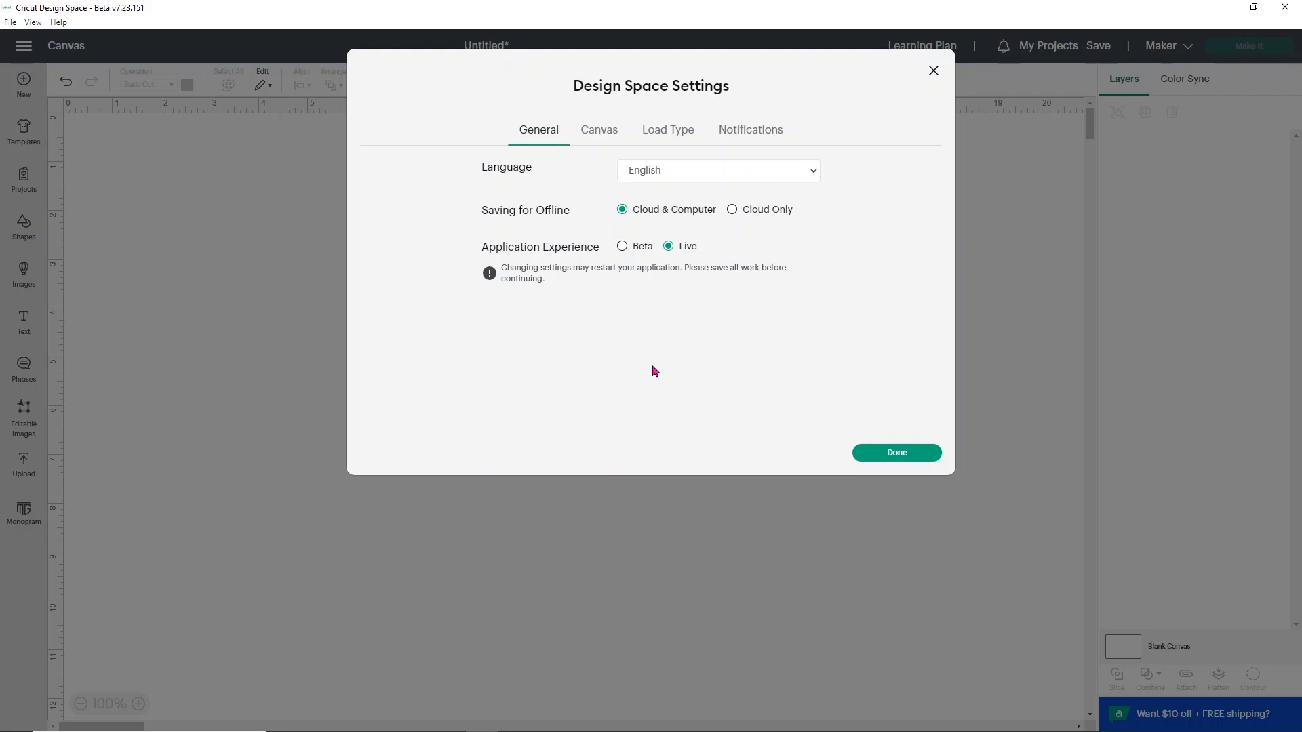
click(623, 247)
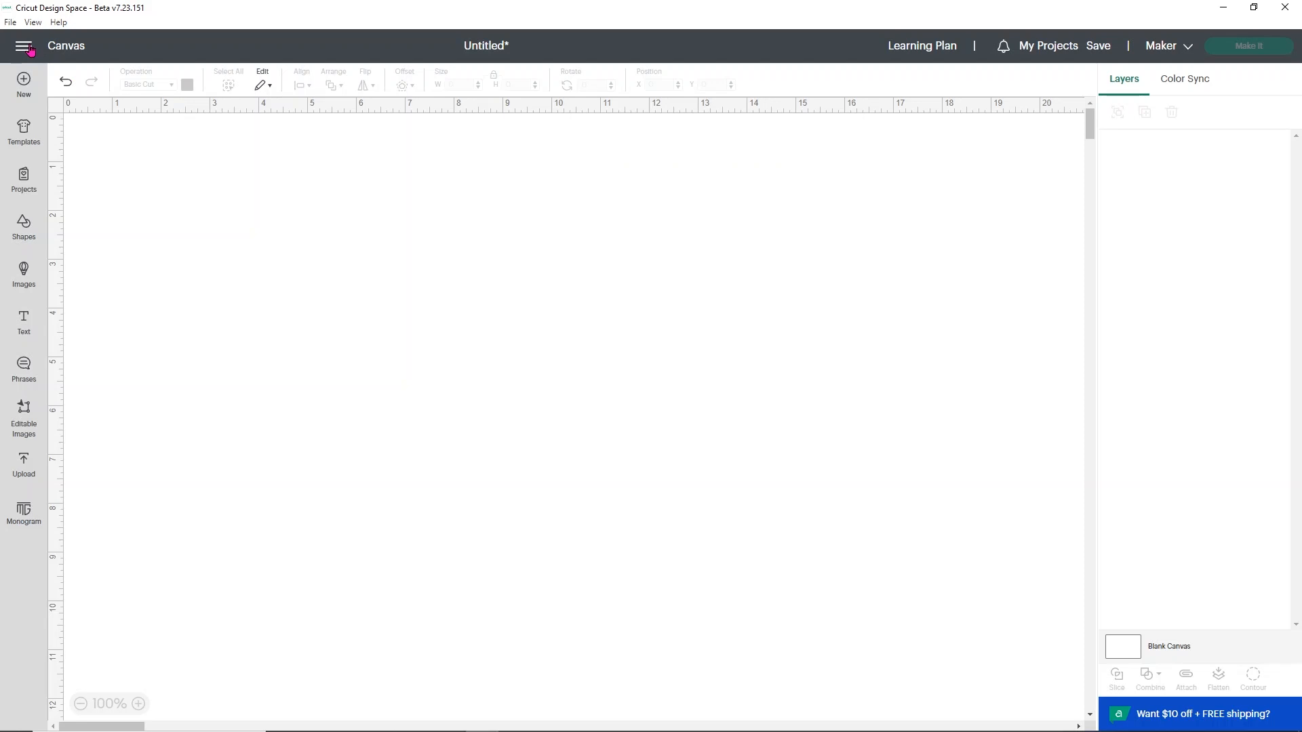
click(26, 47)
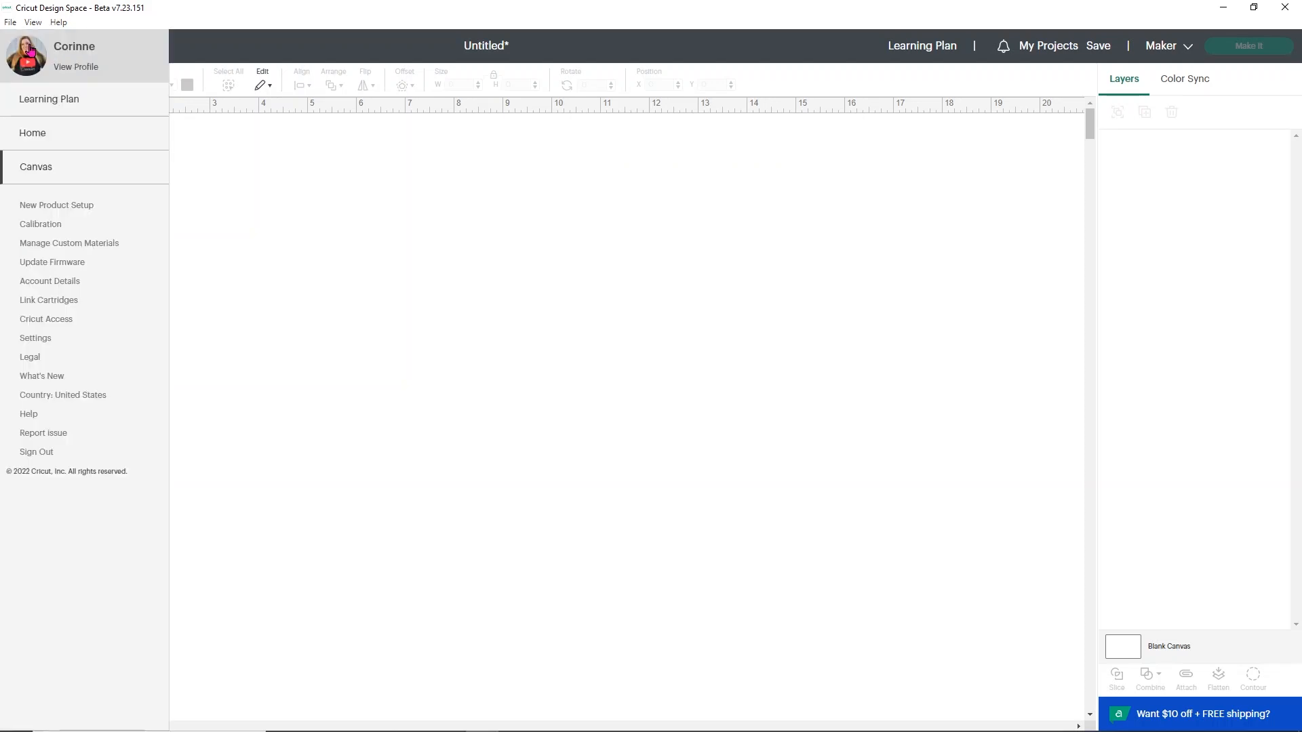
click(35, 339)
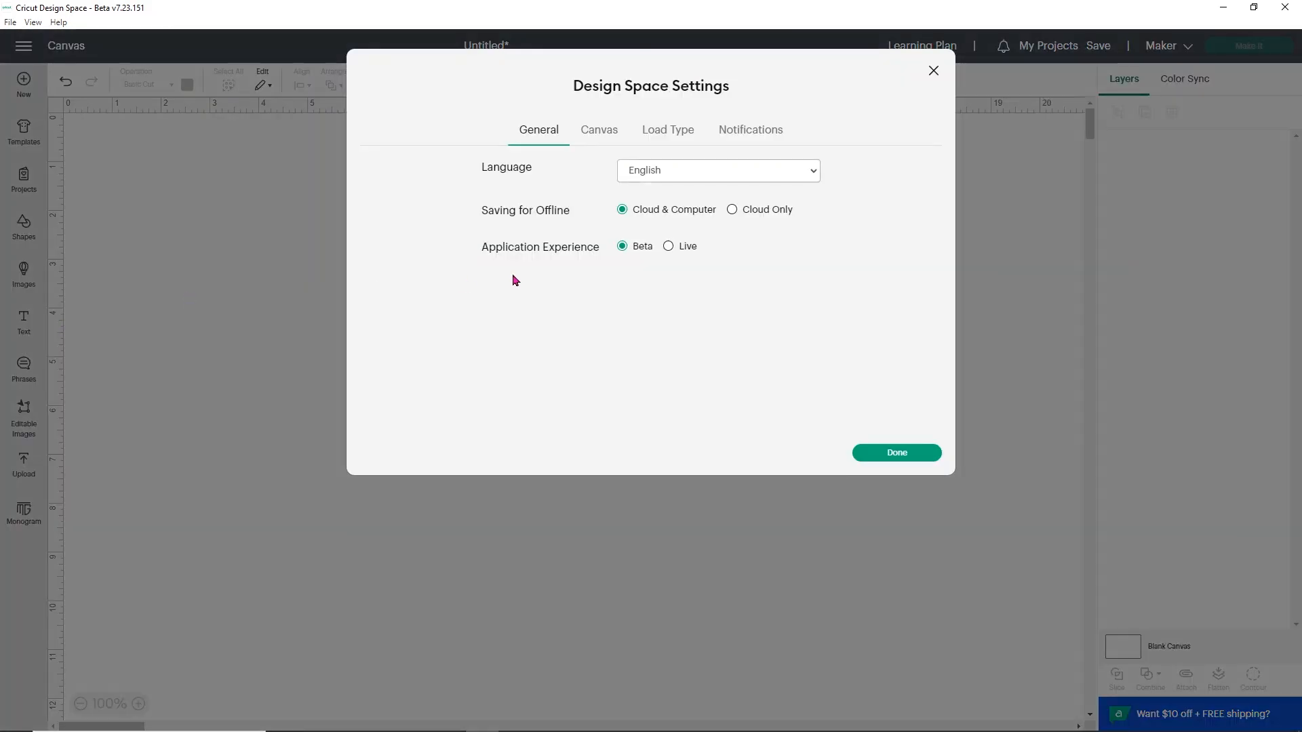
click(593, 138)
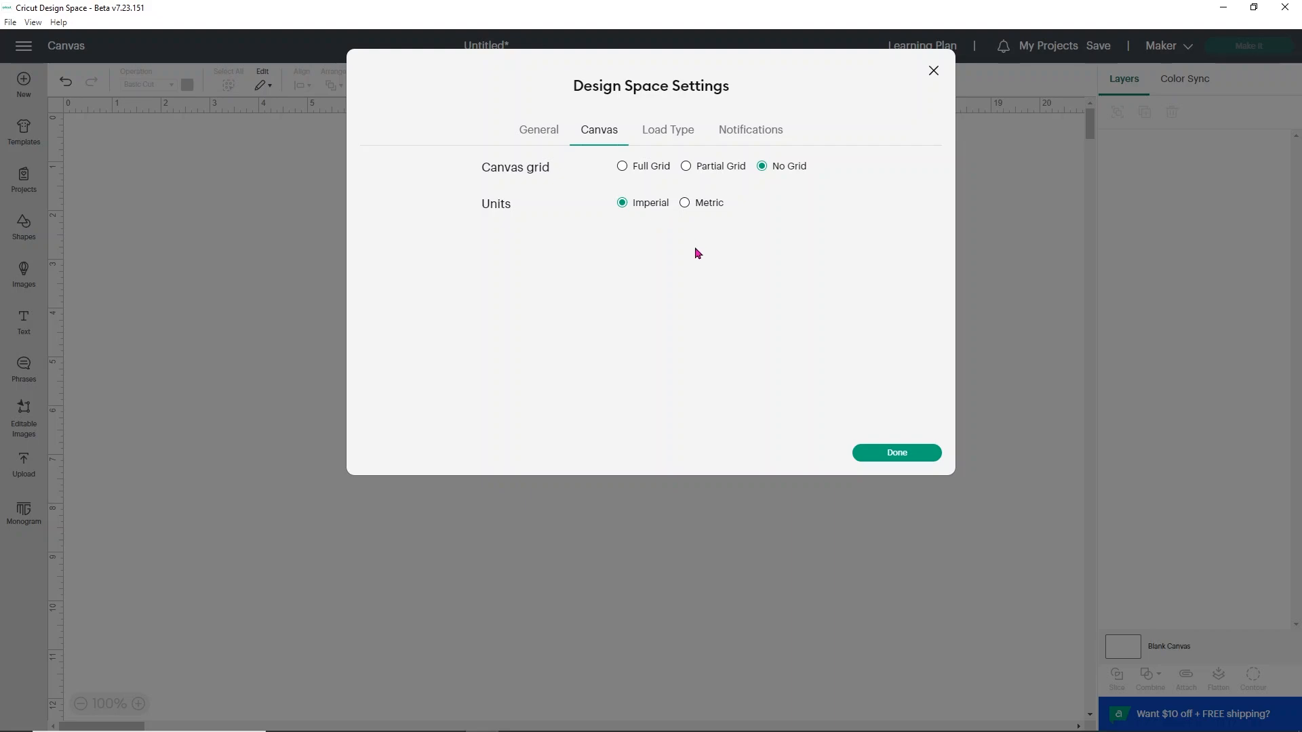
click(901, 465)
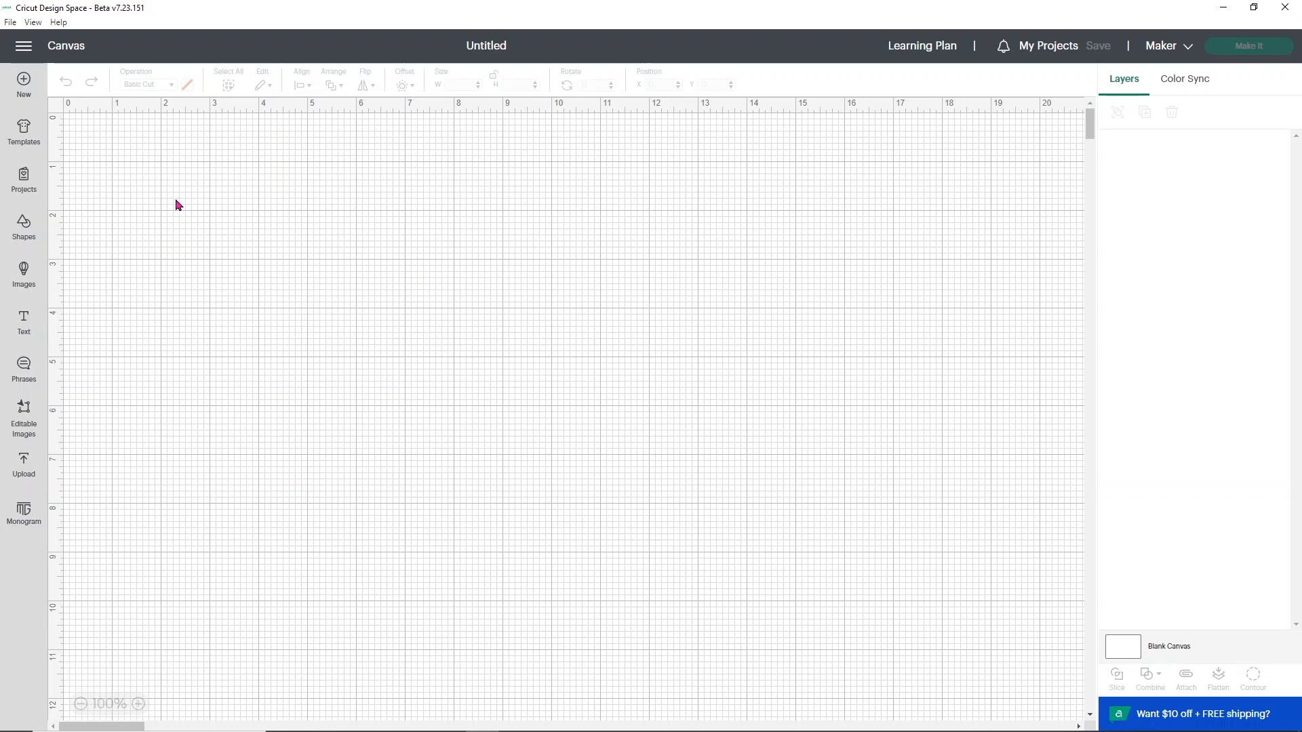
Step: Set the canvas grid to No Grid in the Design Space settings
click(24, 47)
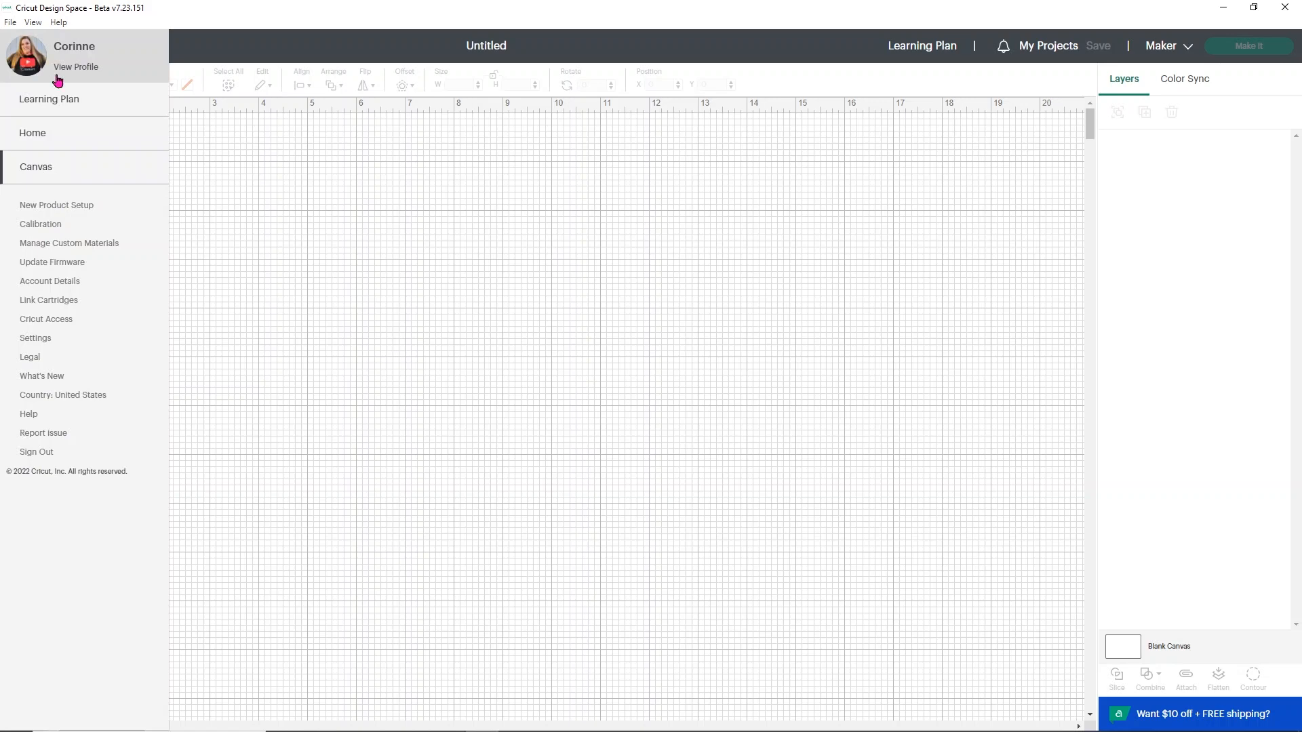
click(45, 342)
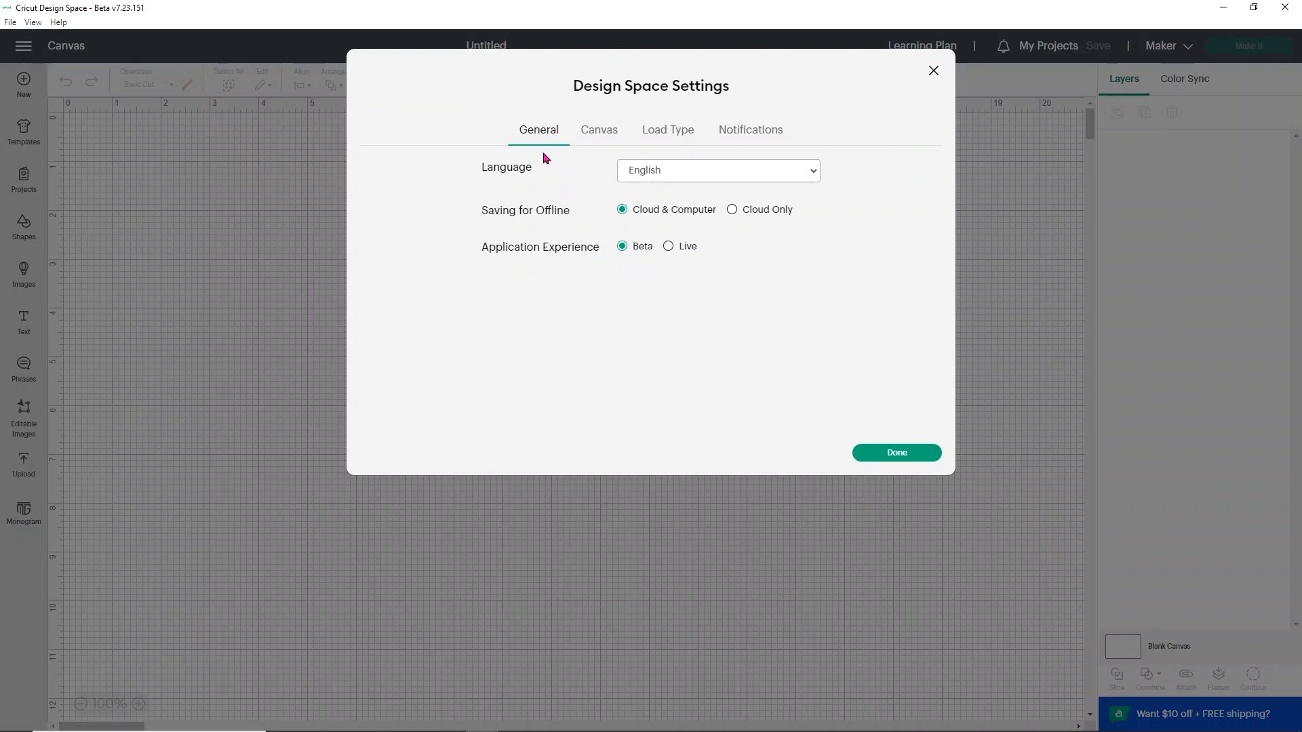
click(596, 135)
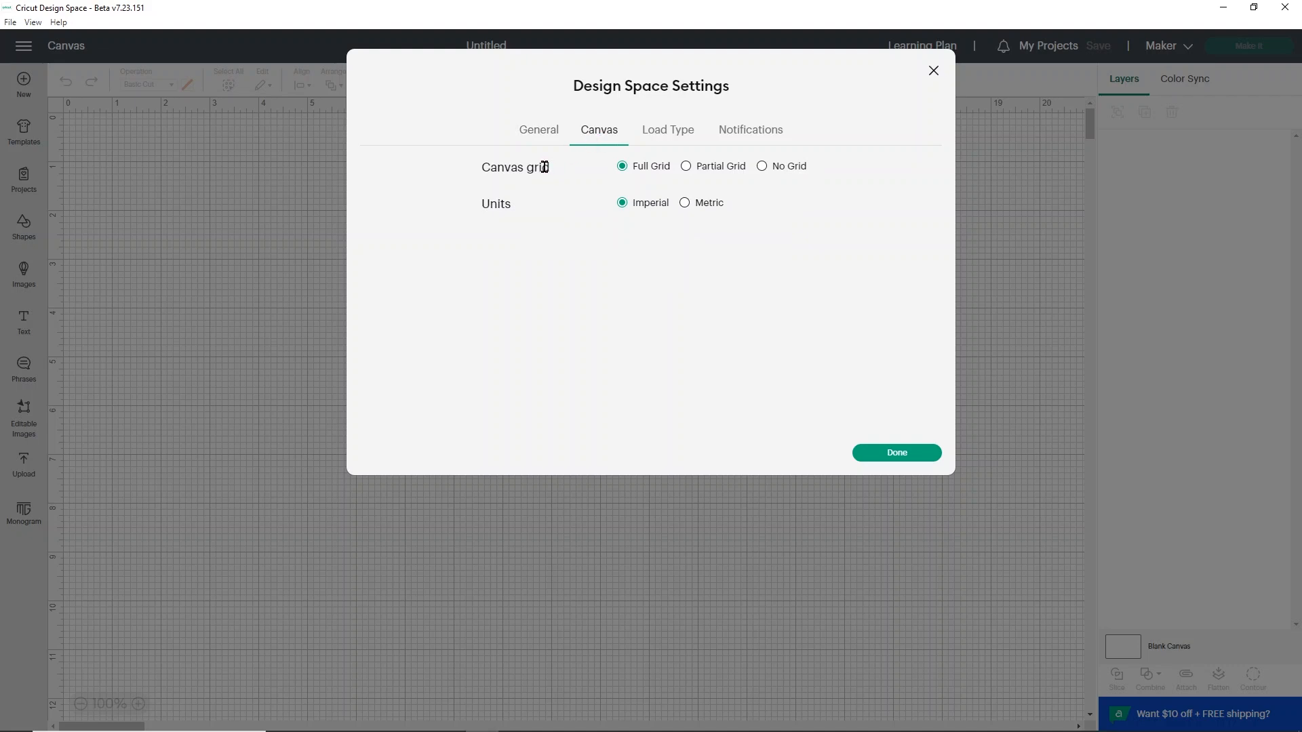
click(696, 173)
click(761, 168)
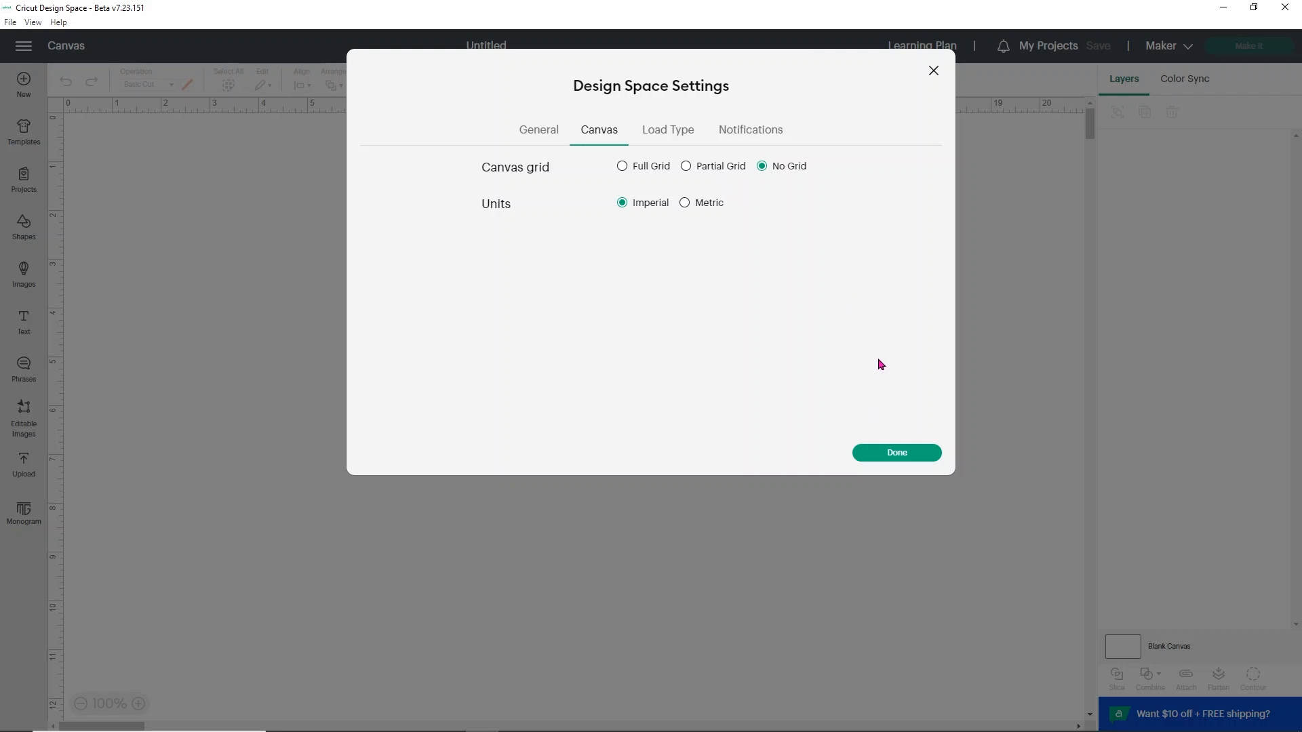
click(898, 459)
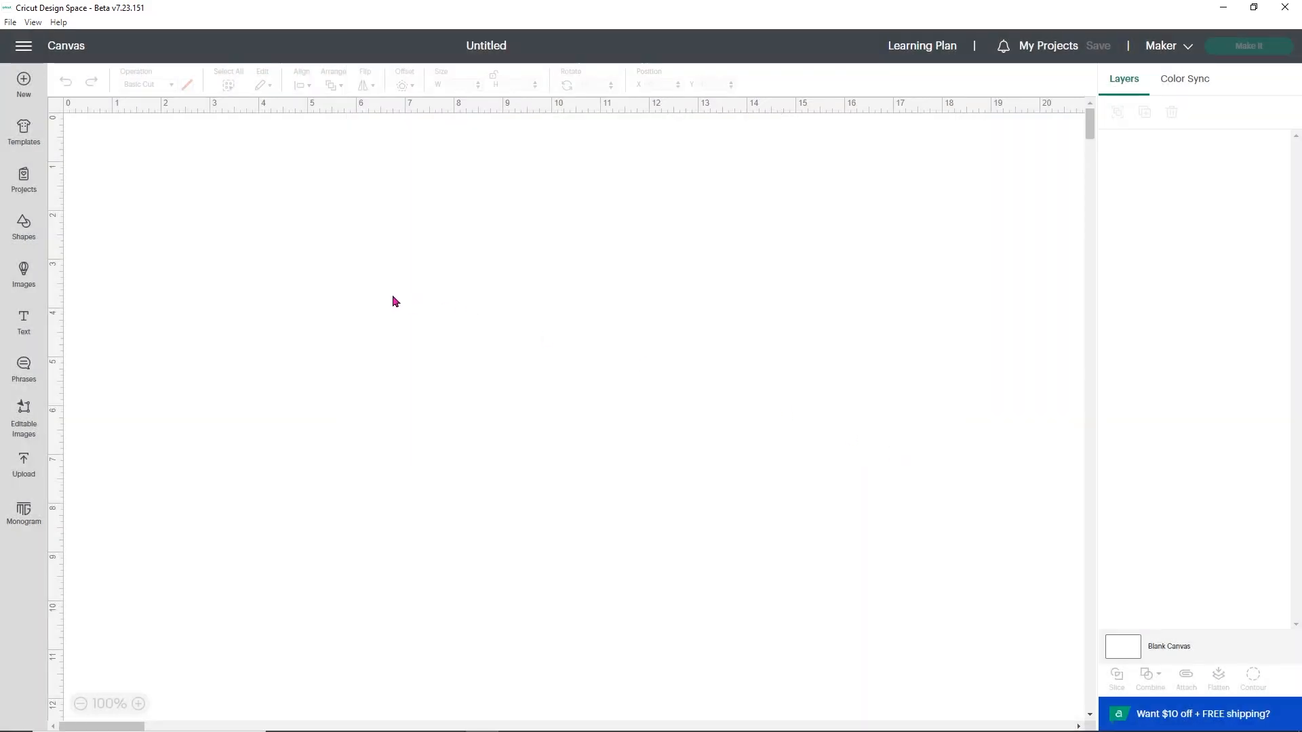
Step: Cycle the canvas grid display through partial grid, full grid and no grid directly from the canvas
click(55, 108)
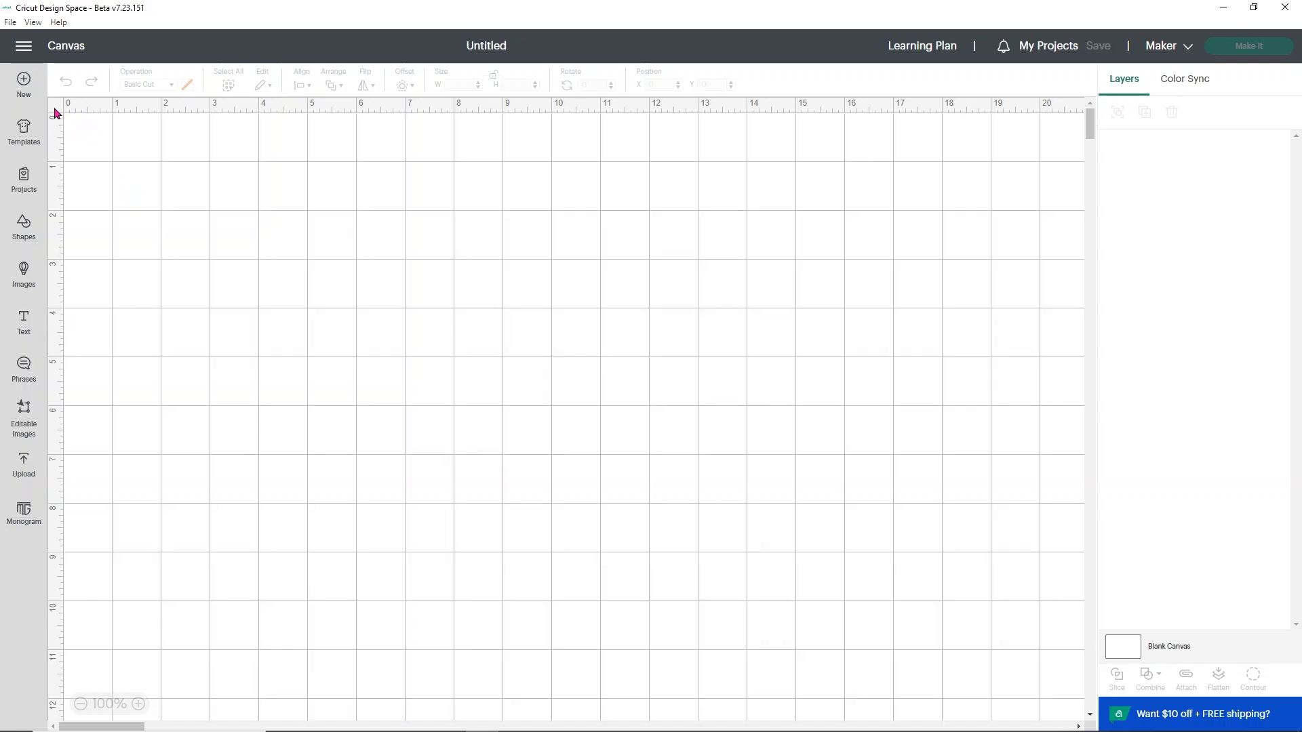
click(56, 109)
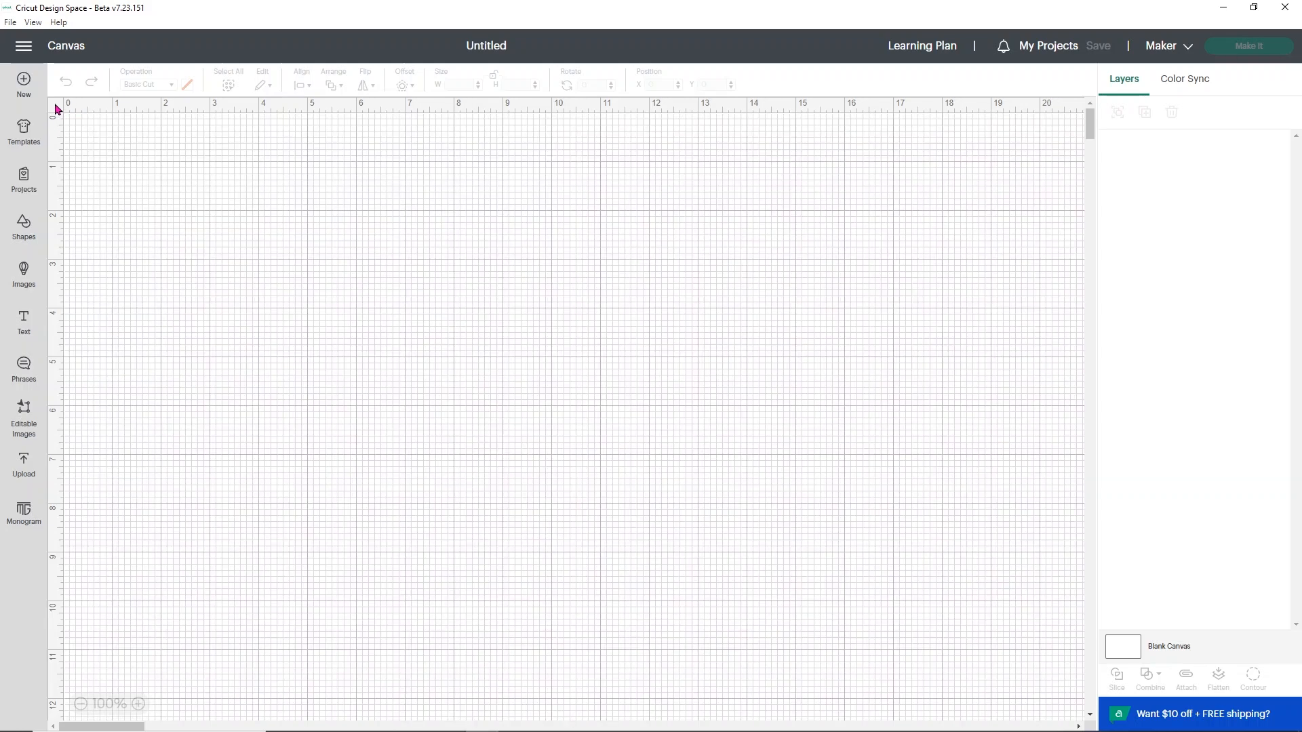
click(56, 109)
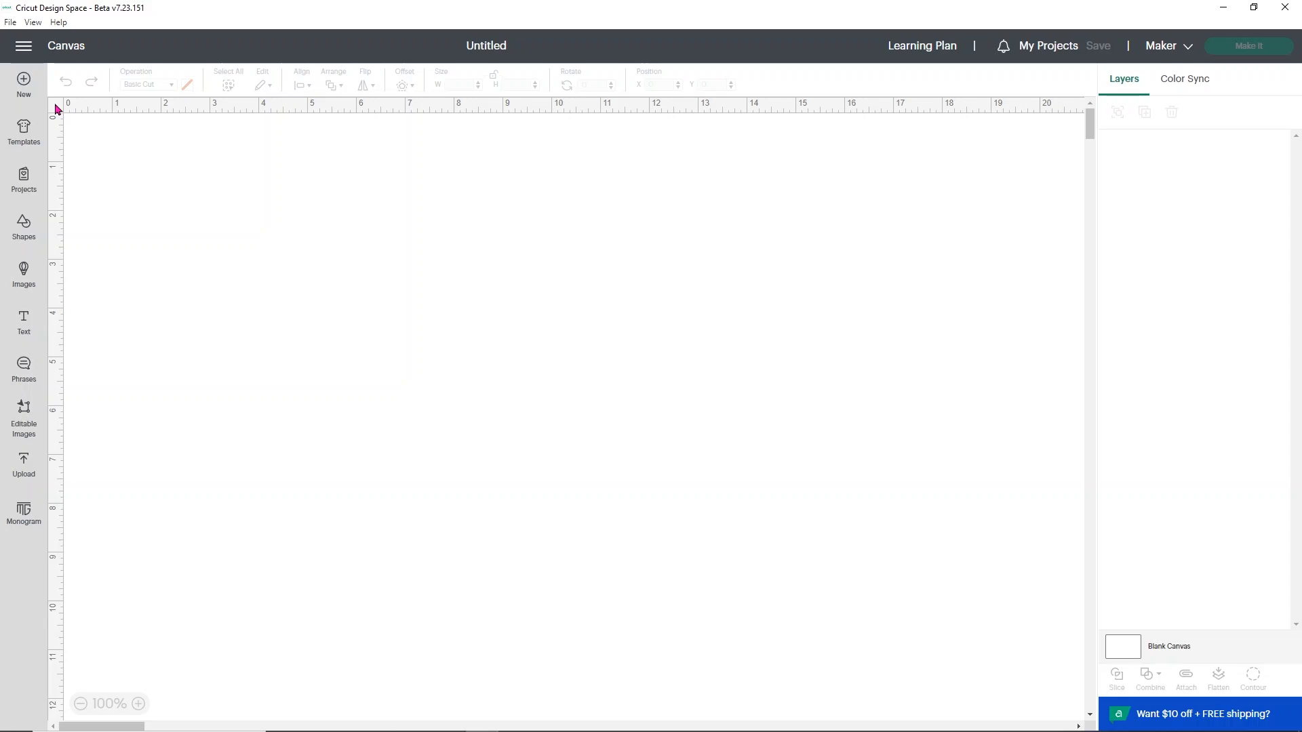
click(57, 109)
click(56, 109)
click(57, 109)
Step: Add a 2 x 2 in square to the canvas and move it to about X 3.6, Y 2.5
click(22, 224)
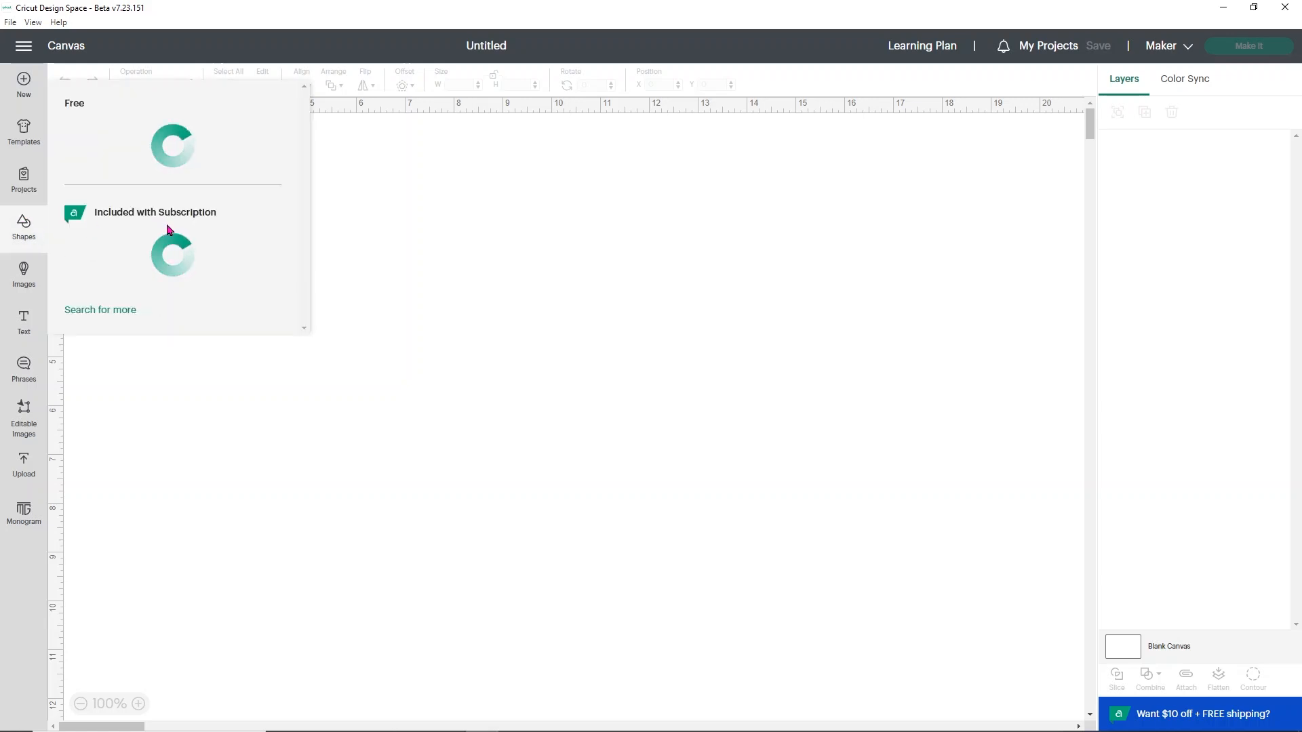
click(201, 314)
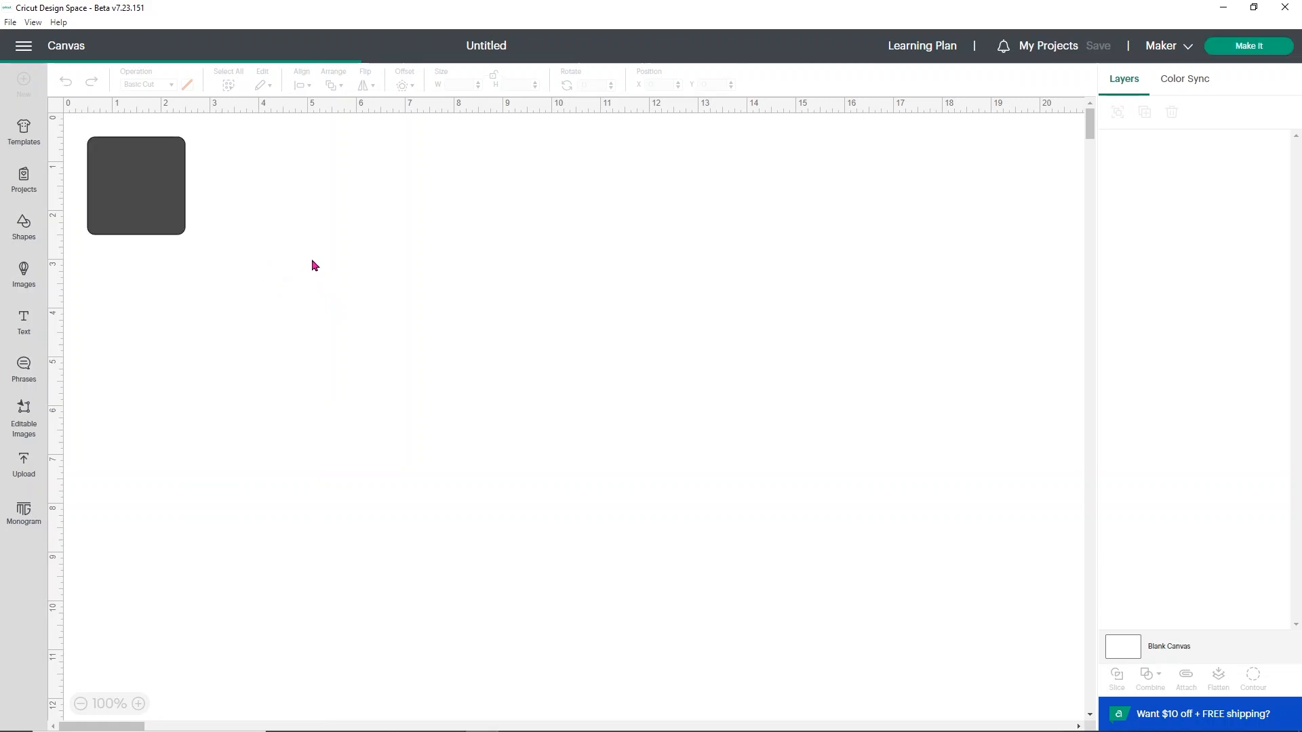
drag(191, 203, 286, 271)
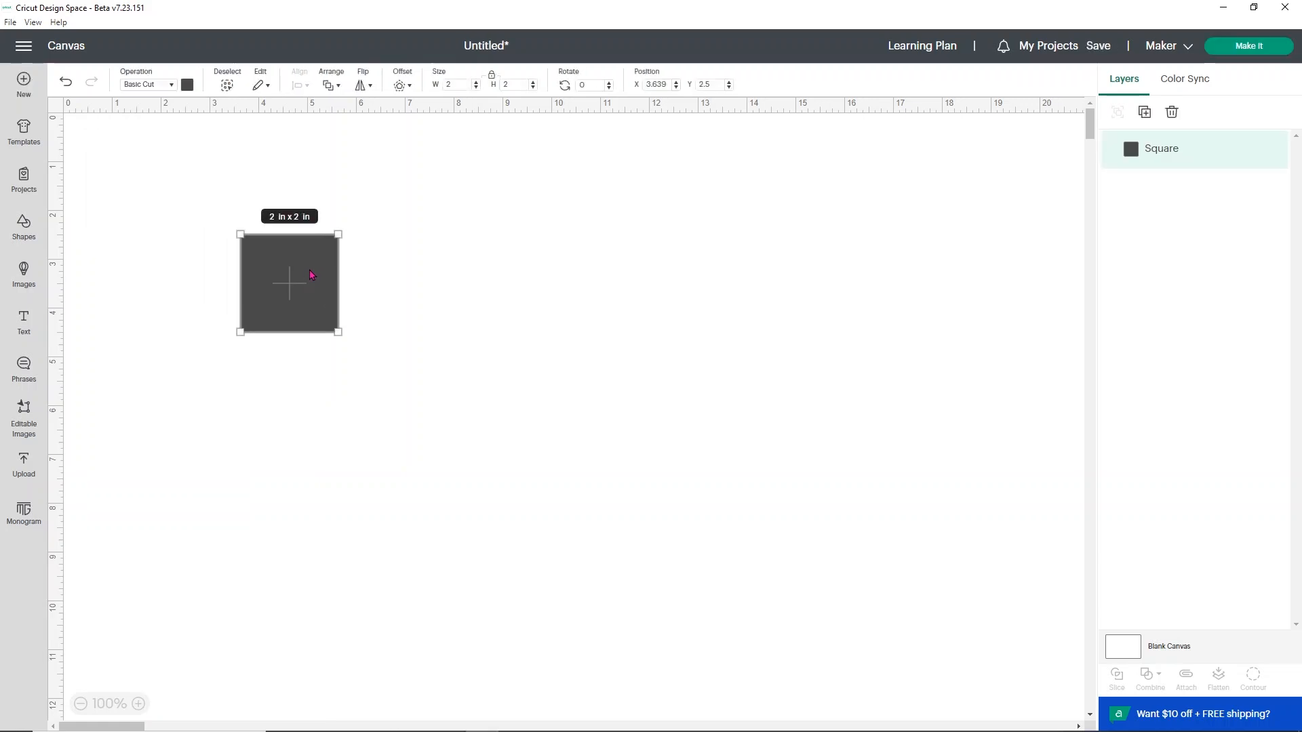
Step: Duplicate the square and spread the two apart, the original at about X 6 and the copy at about X 1.4
key(ctrl+d)
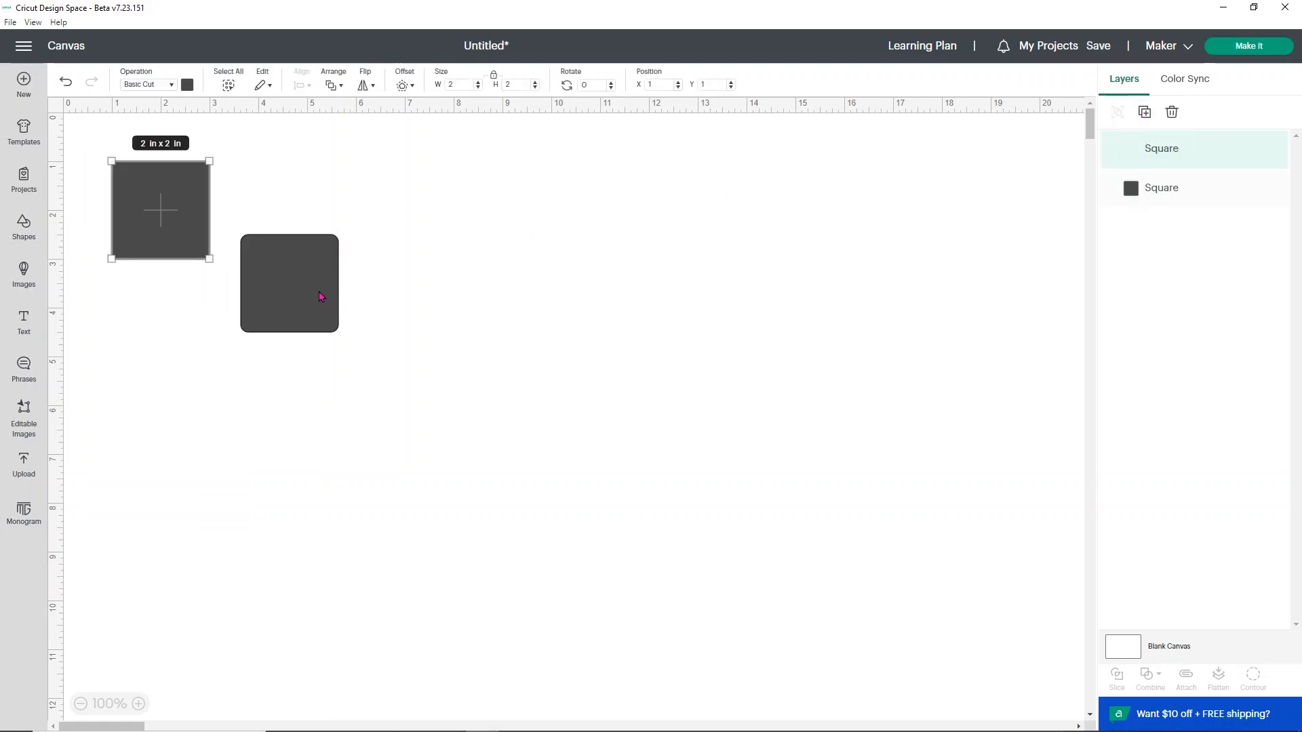
drag(290, 286, 407, 282)
drag(160, 242, 179, 317)
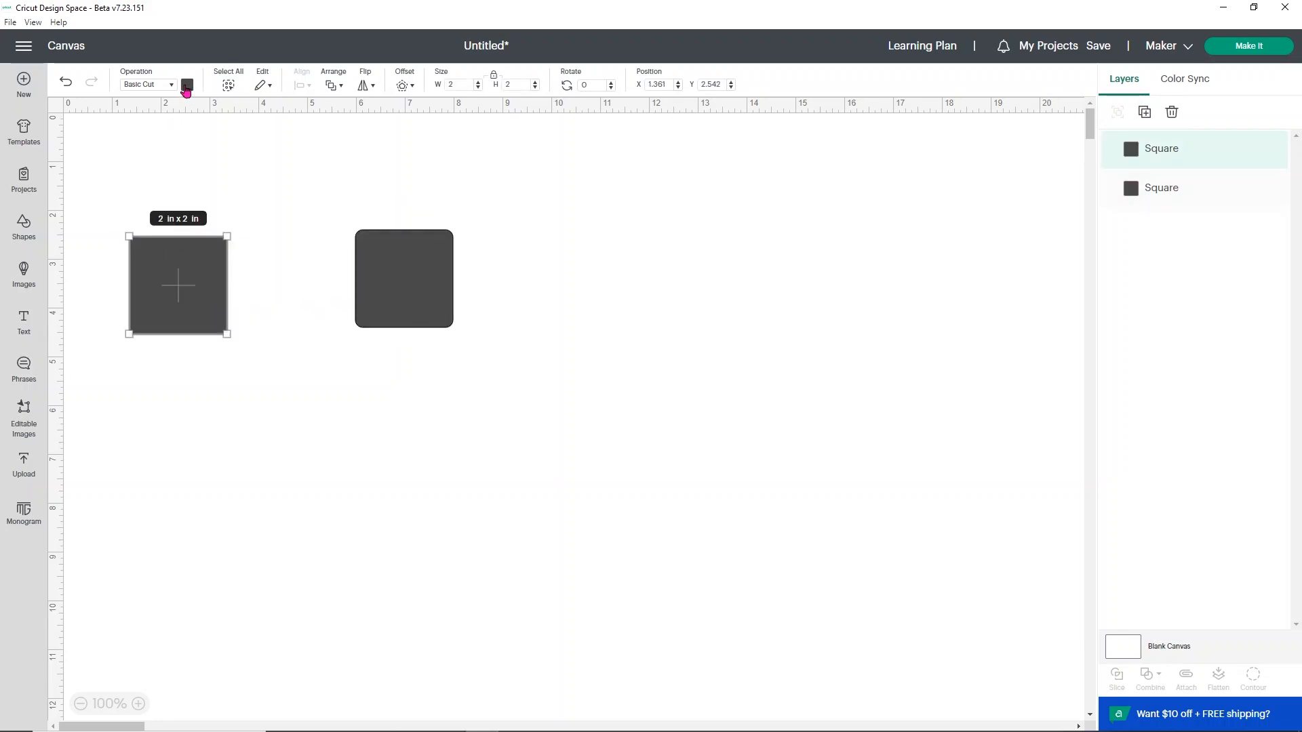
Step: Color the copied square white and the original square light gray
click(186, 86)
click(201, 211)
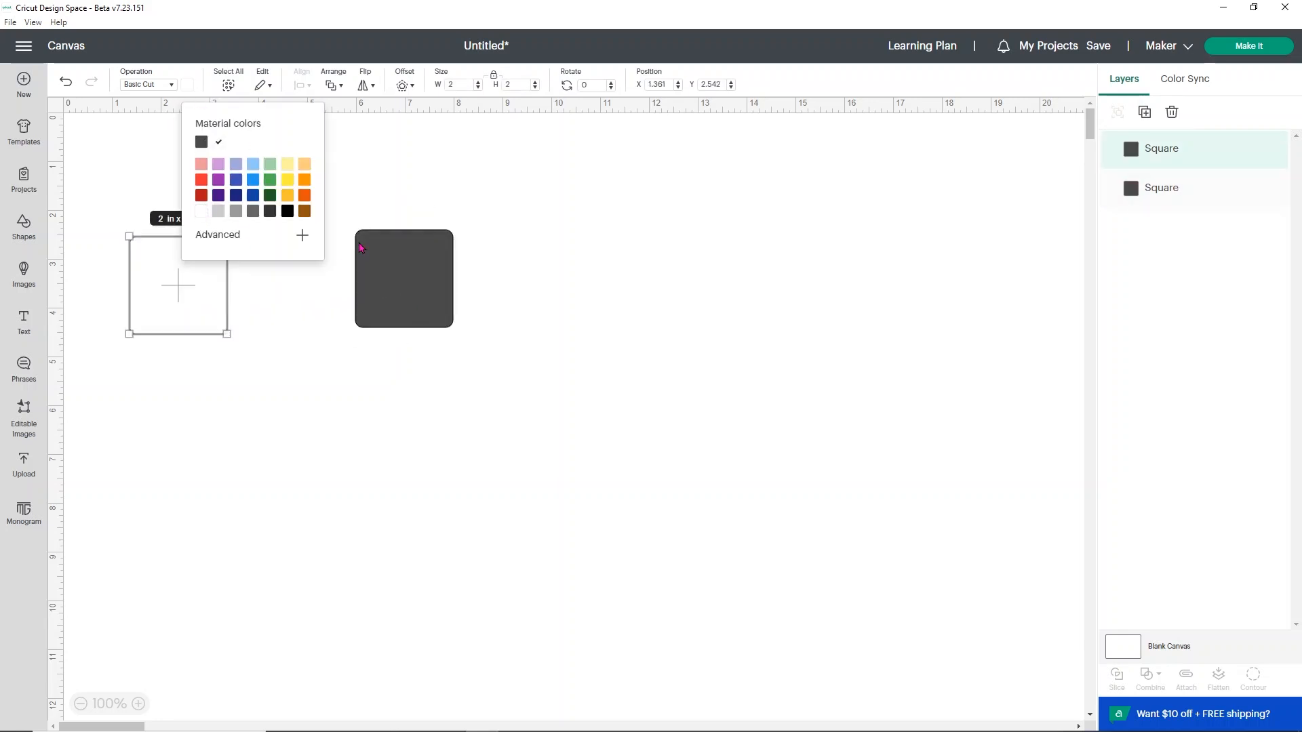
click(400, 274)
click(187, 84)
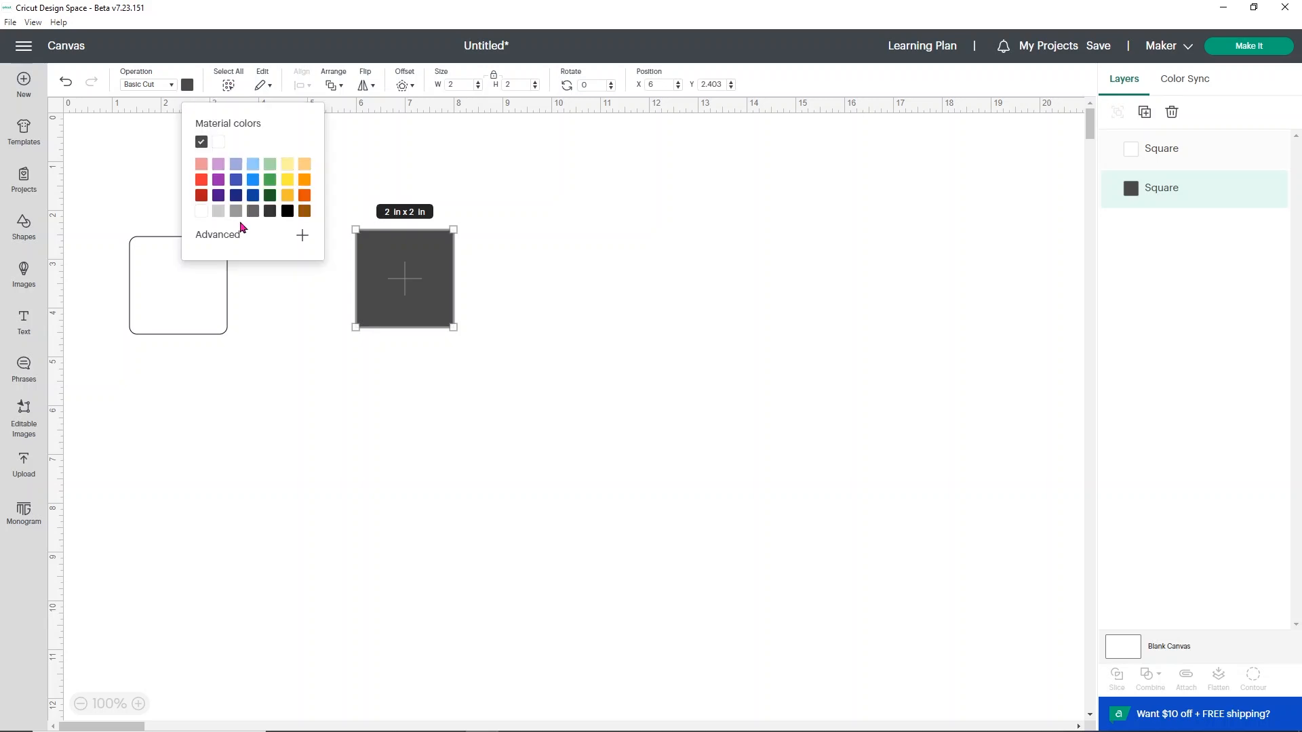
click(217, 211)
click(601, 243)
Step: Move the white square beside the gray one at about X 8.6, Y 2.5, and set its operation to Print Then Cut
drag(194, 295, 543, 291)
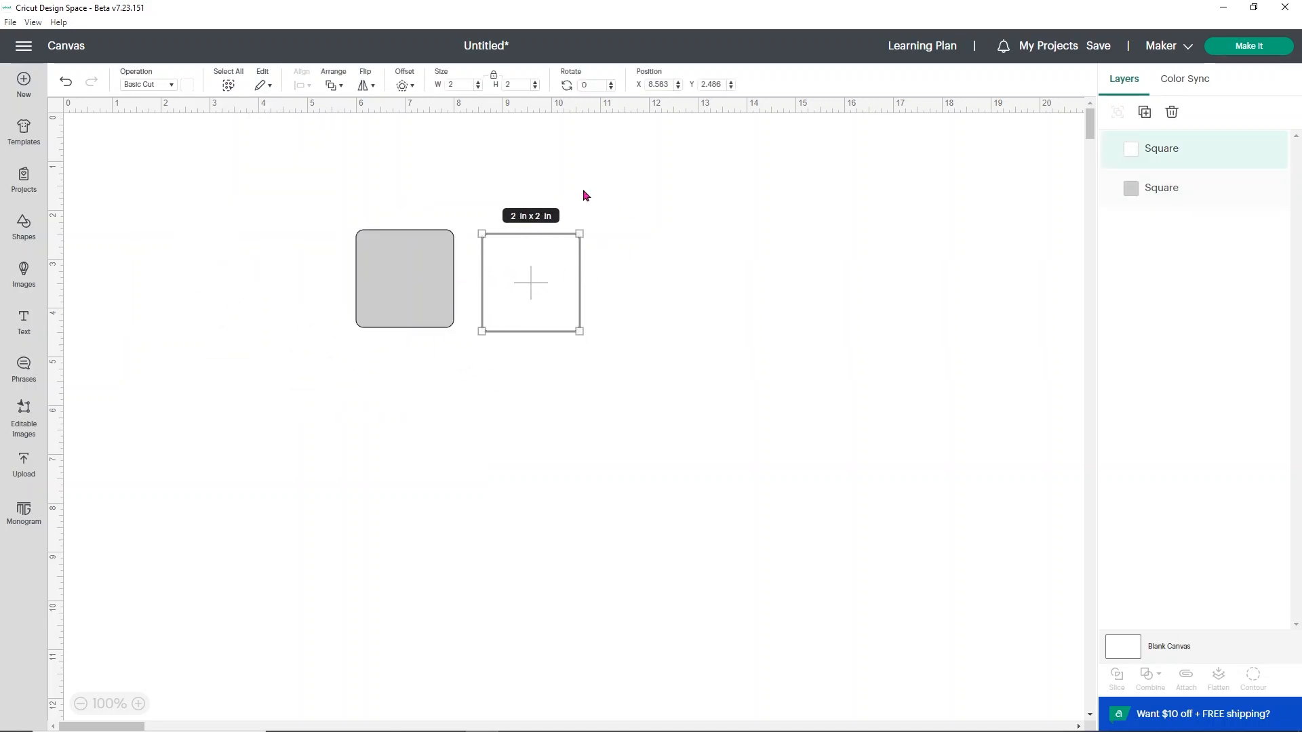
click(597, 267)
click(551, 276)
click(171, 85)
click(177, 293)
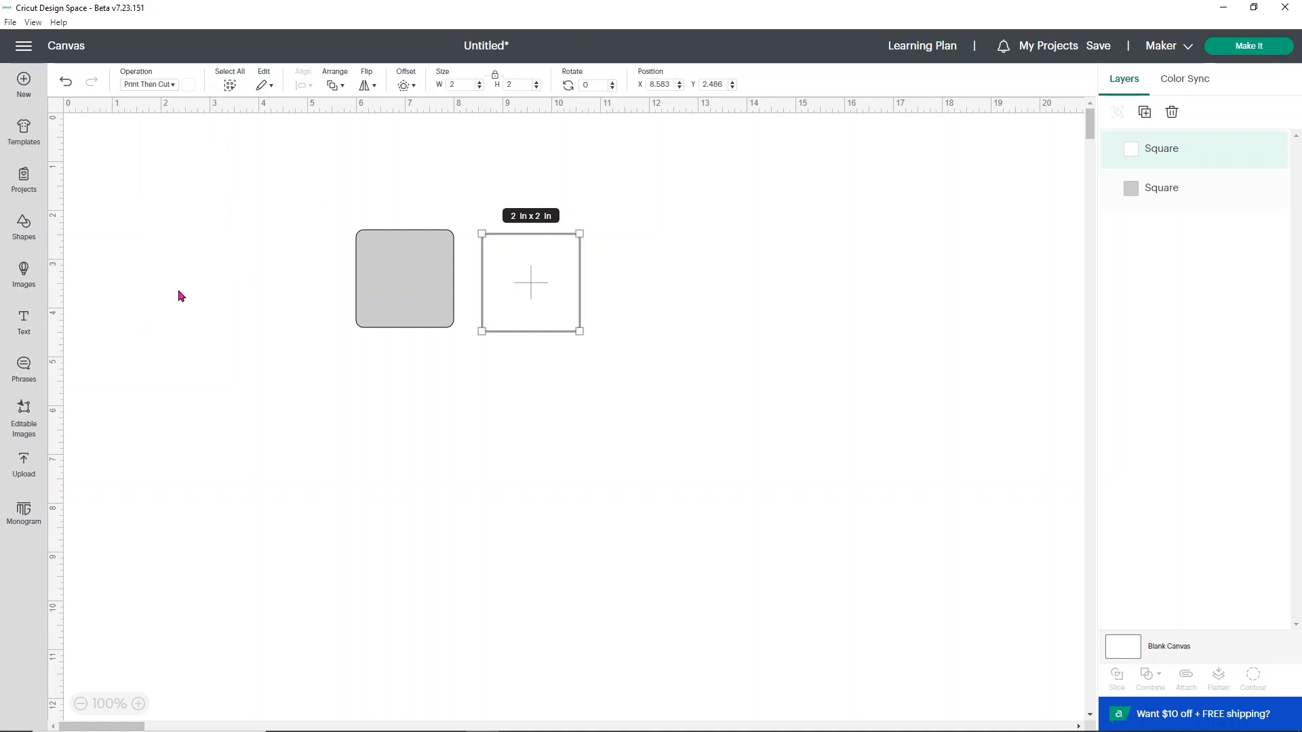
click(753, 325)
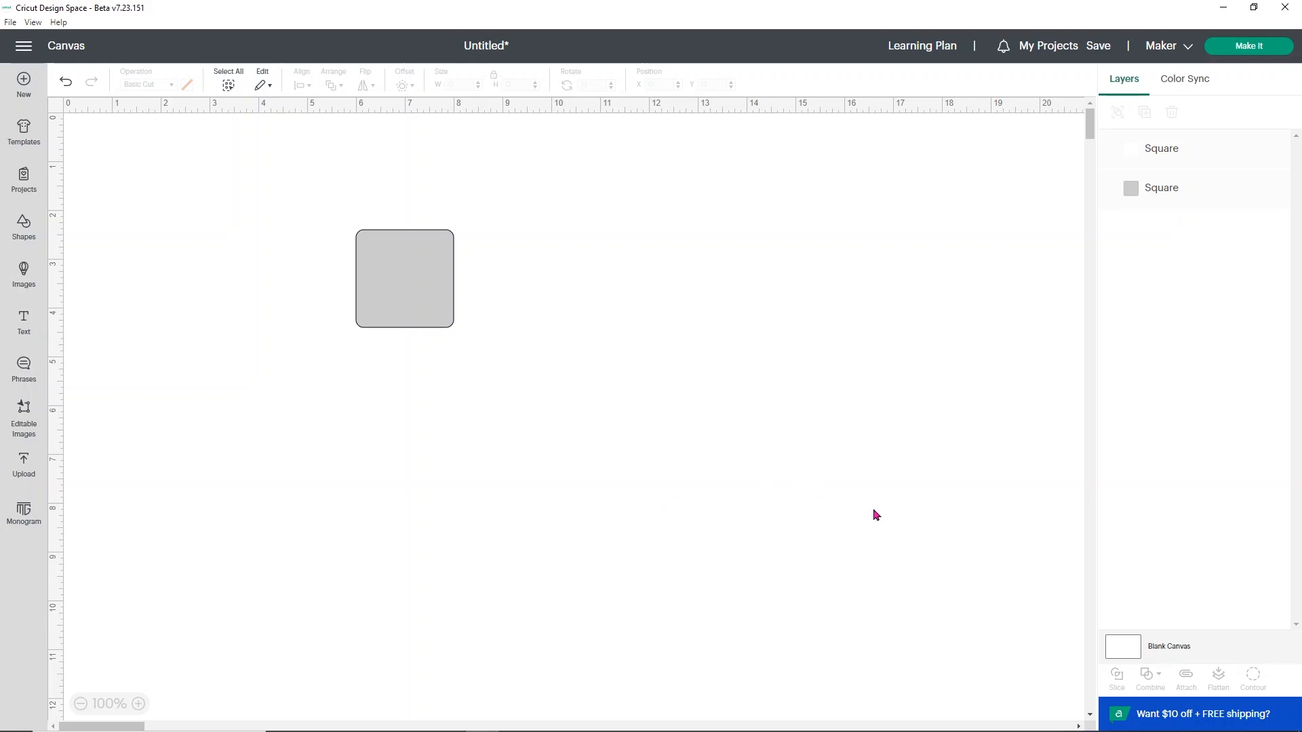
Step: Change the blank canvas color to light blue
click(1177, 648)
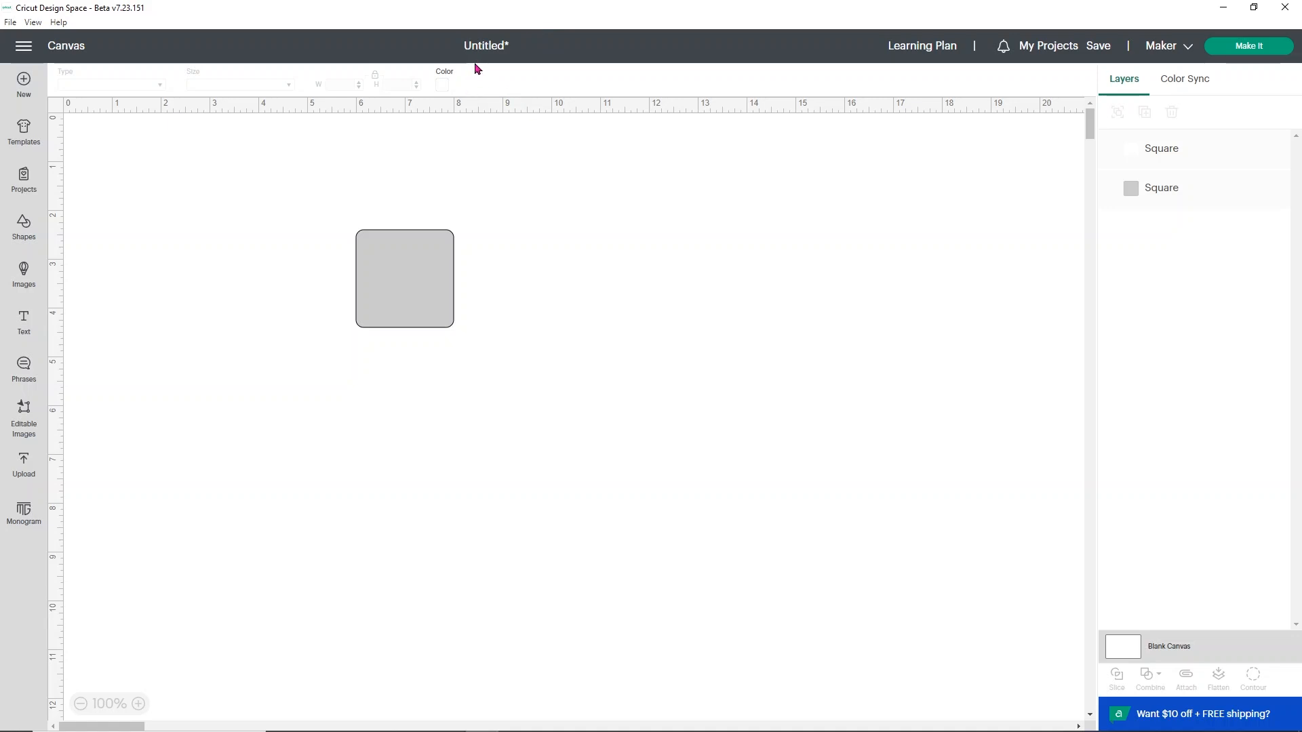
click(444, 91)
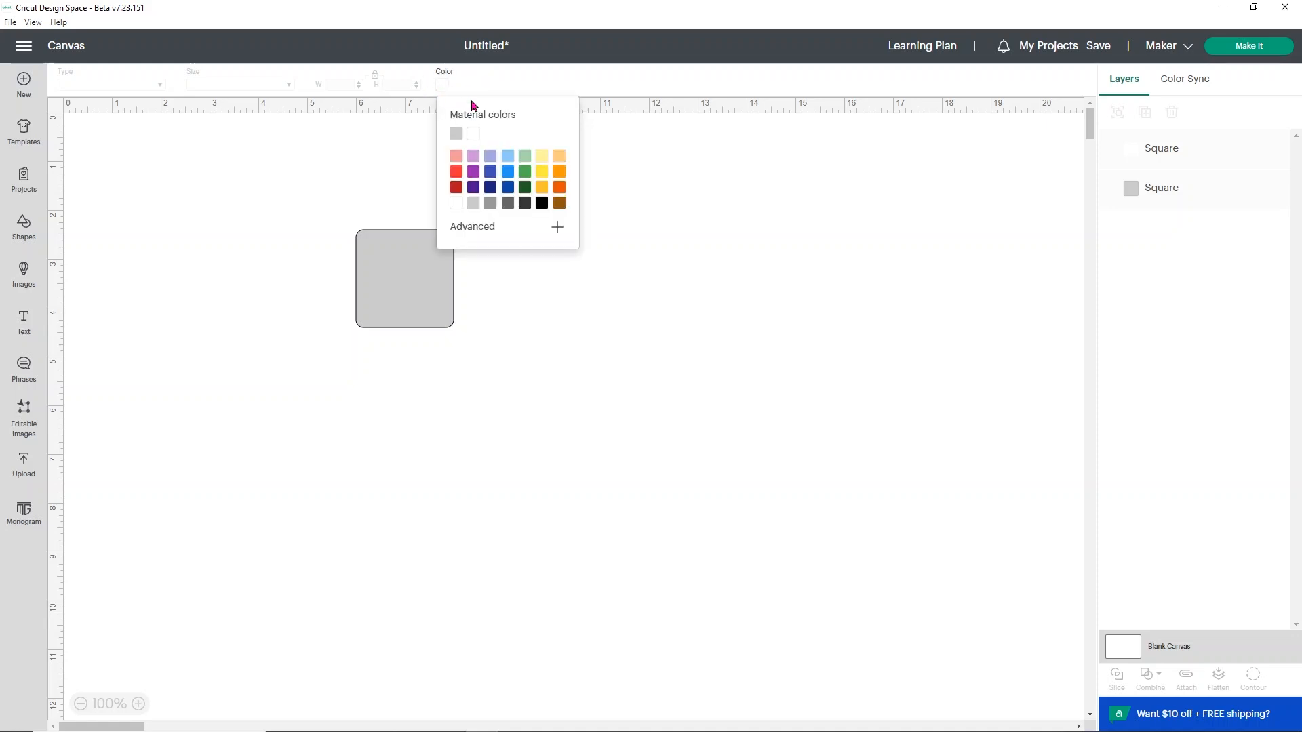
click(508, 156)
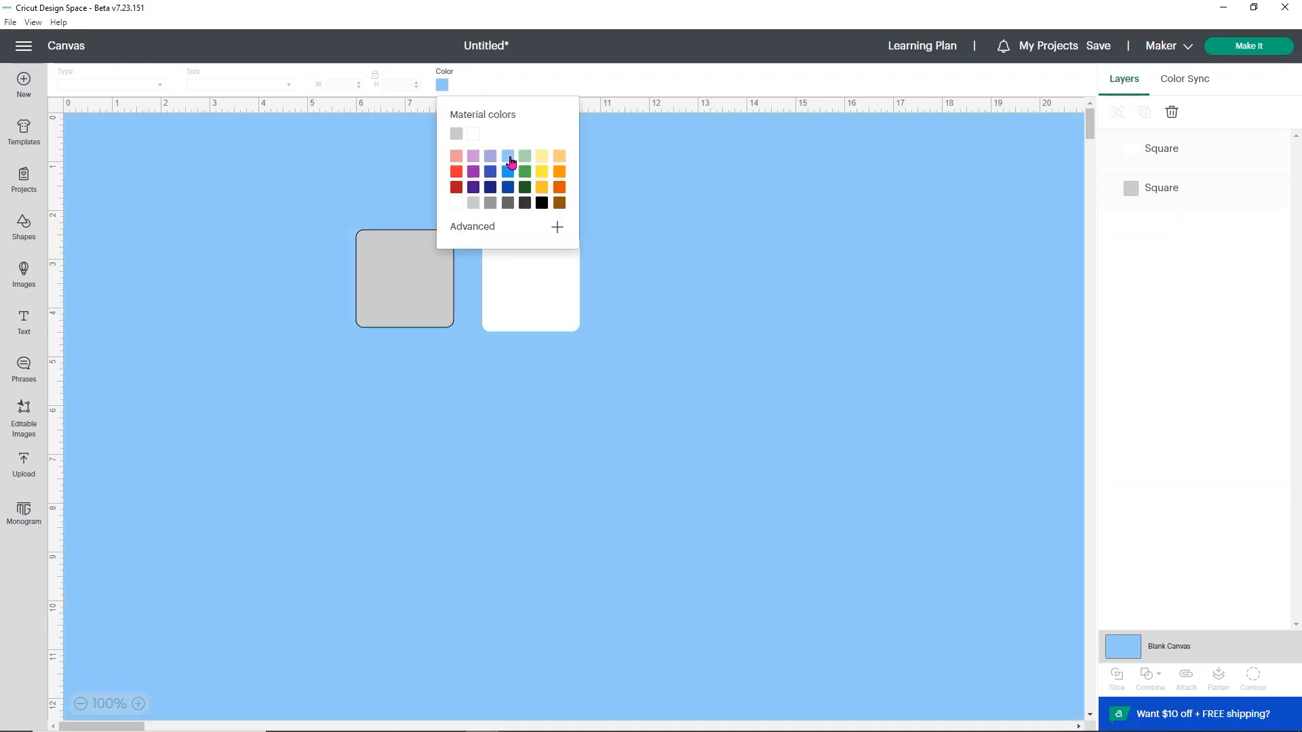
click(746, 263)
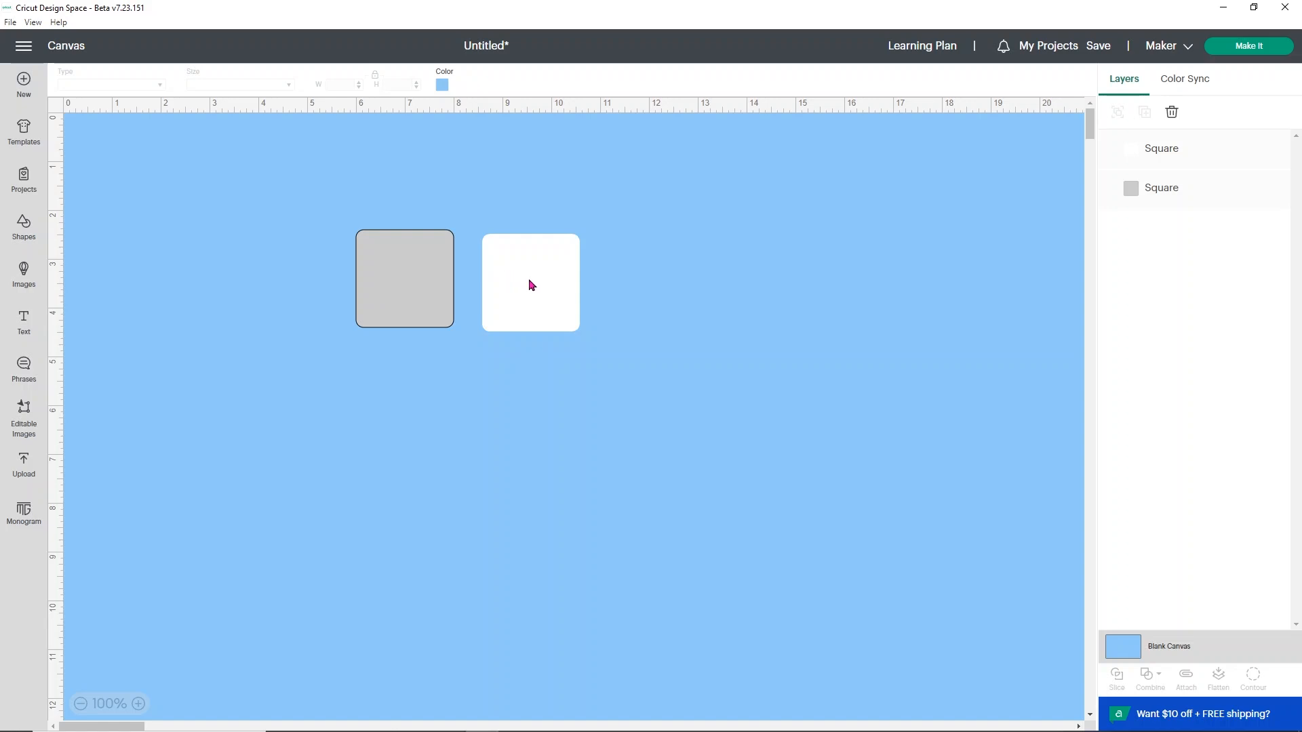
Step: Toggle the canvas grid and change the canvas color through black and dark gray to green
click(57, 109)
click(57, 109)
click(442, 85)
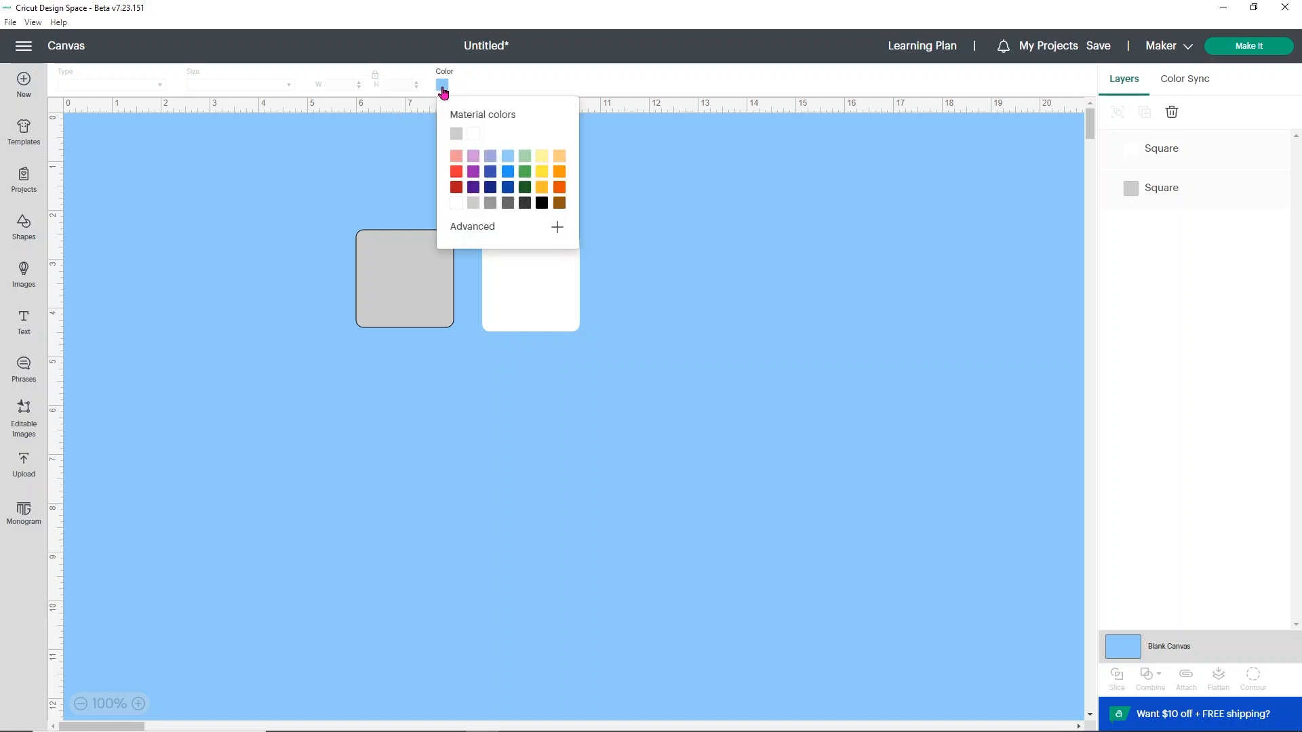
click(541, 203)
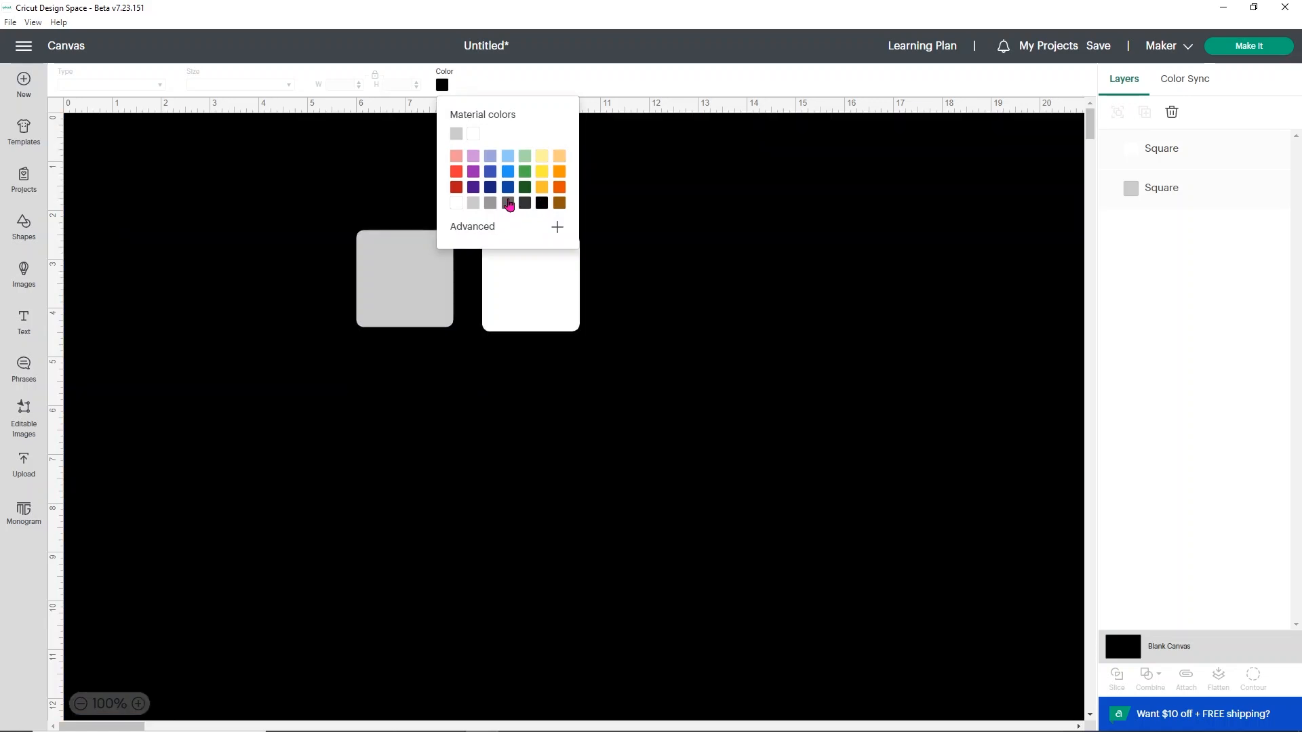
click(509, 204)
click(528, 174)
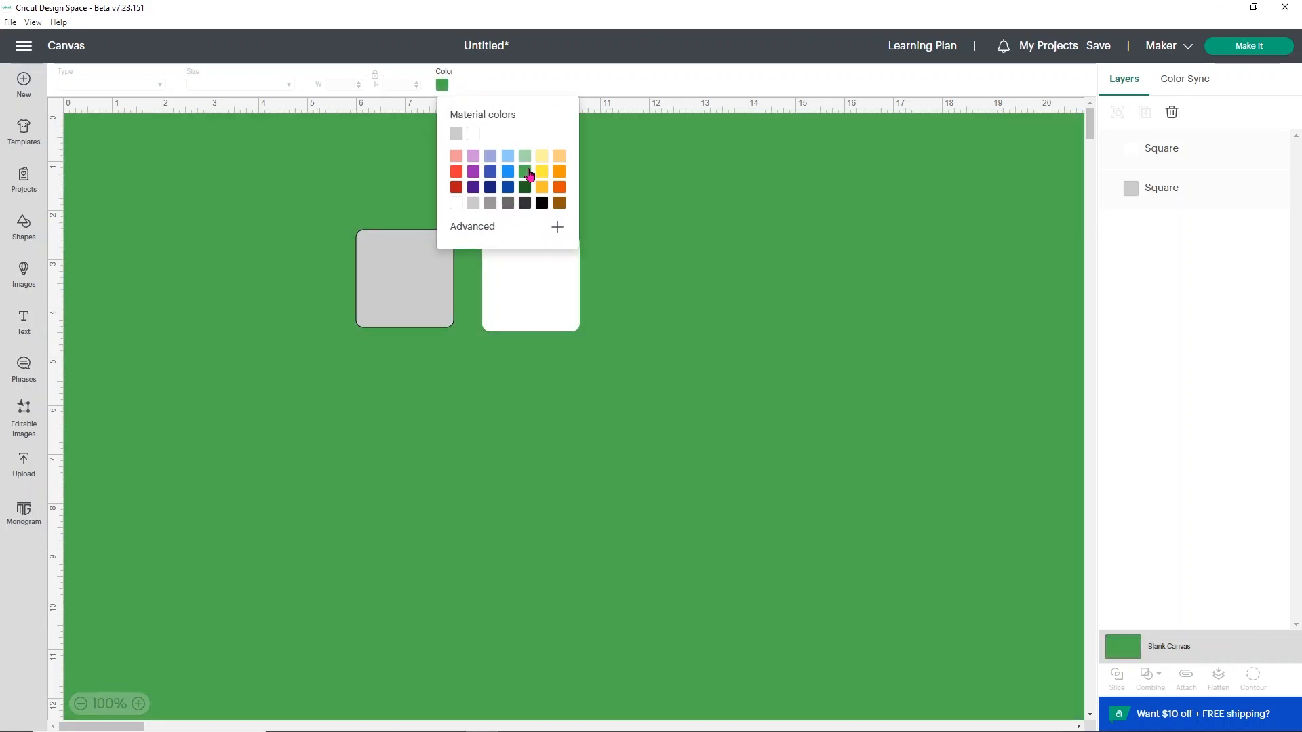
Step: Recolor the gray square with custom material colors, trying teal #59F1D0 and settling on purple #6A1087
click(413, 276)
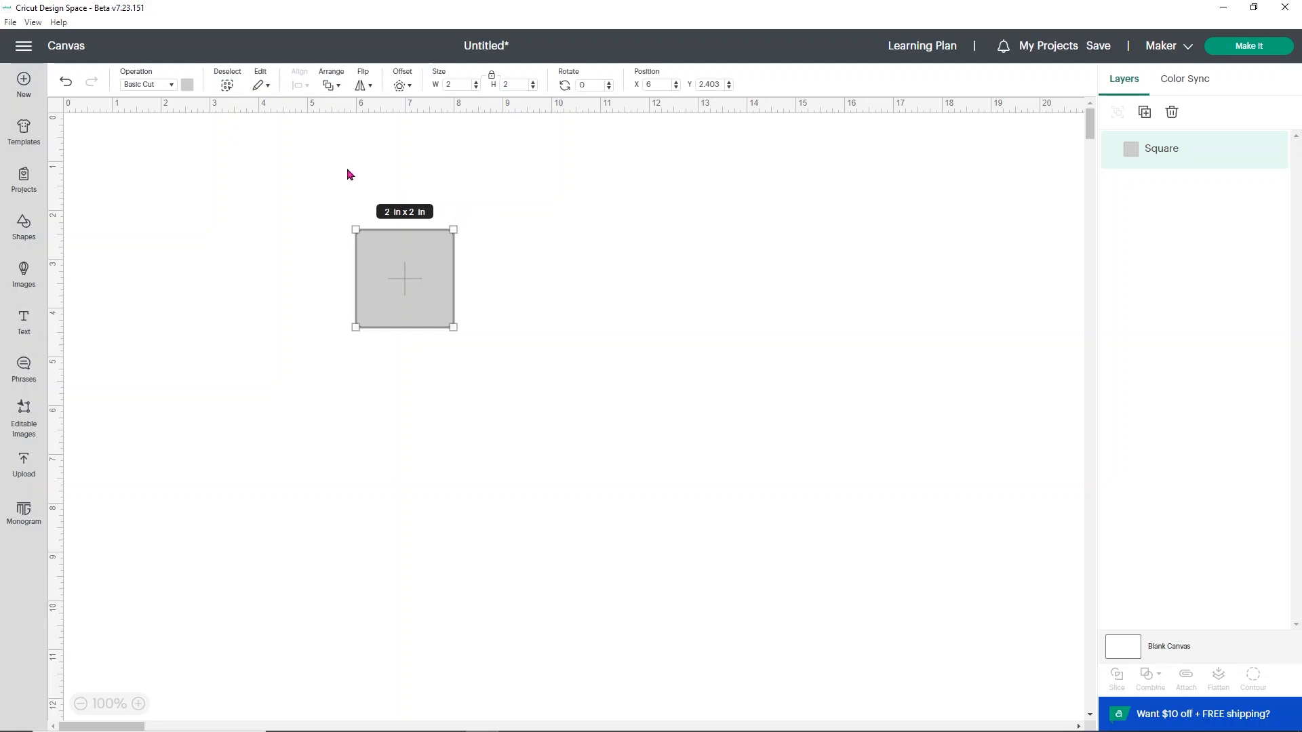
click(187, 87)
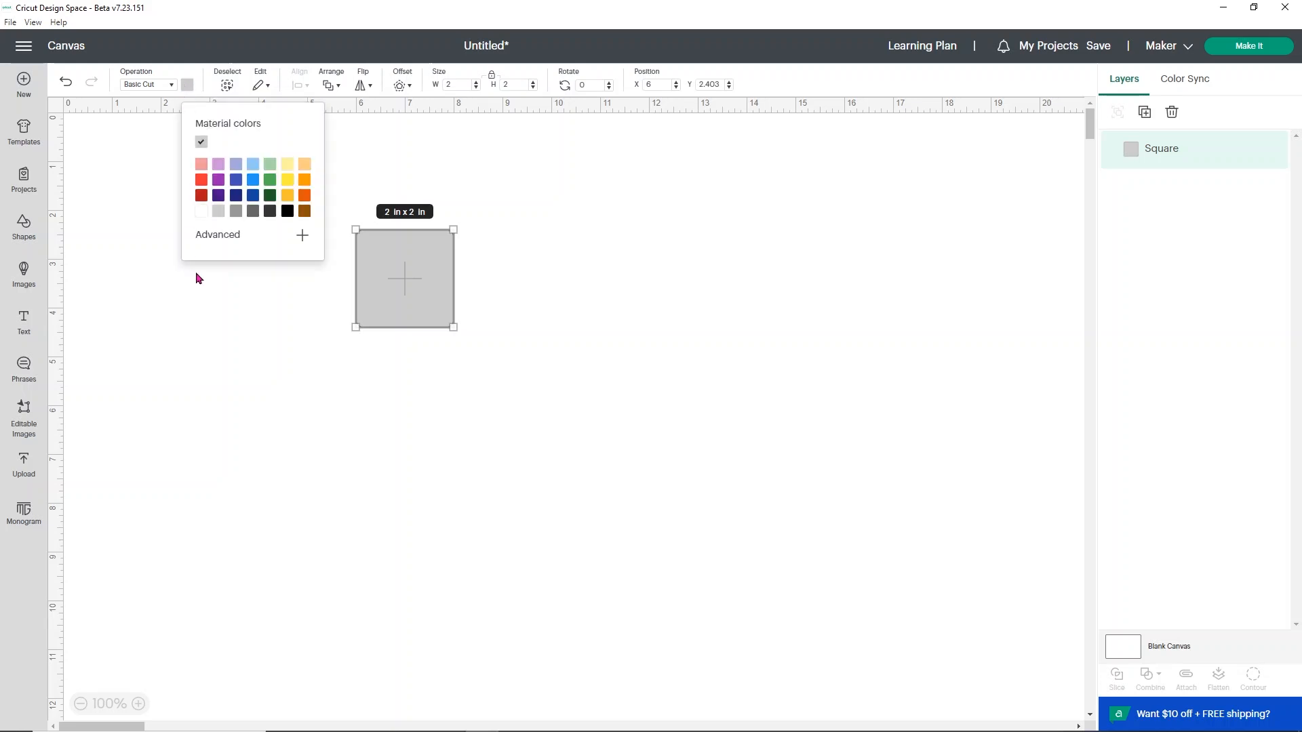
click(211, 237)
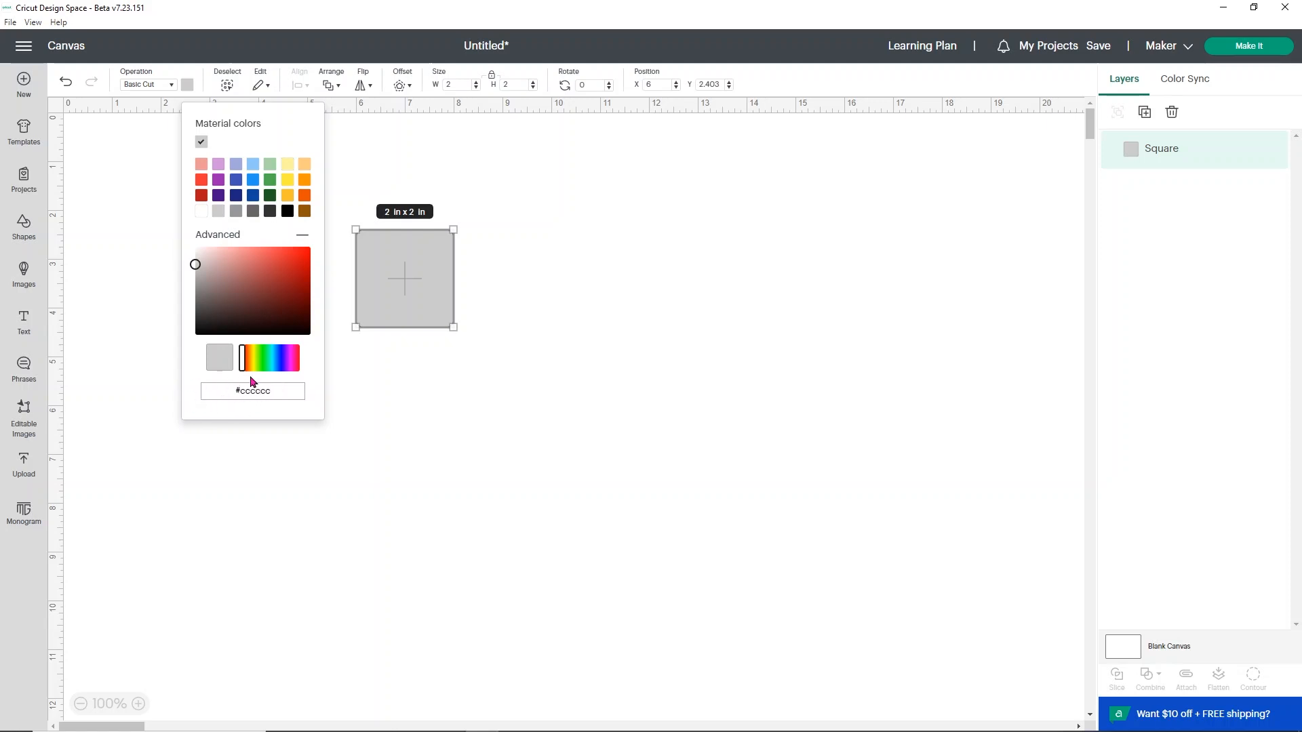
drag(245, 360, 268, 361)
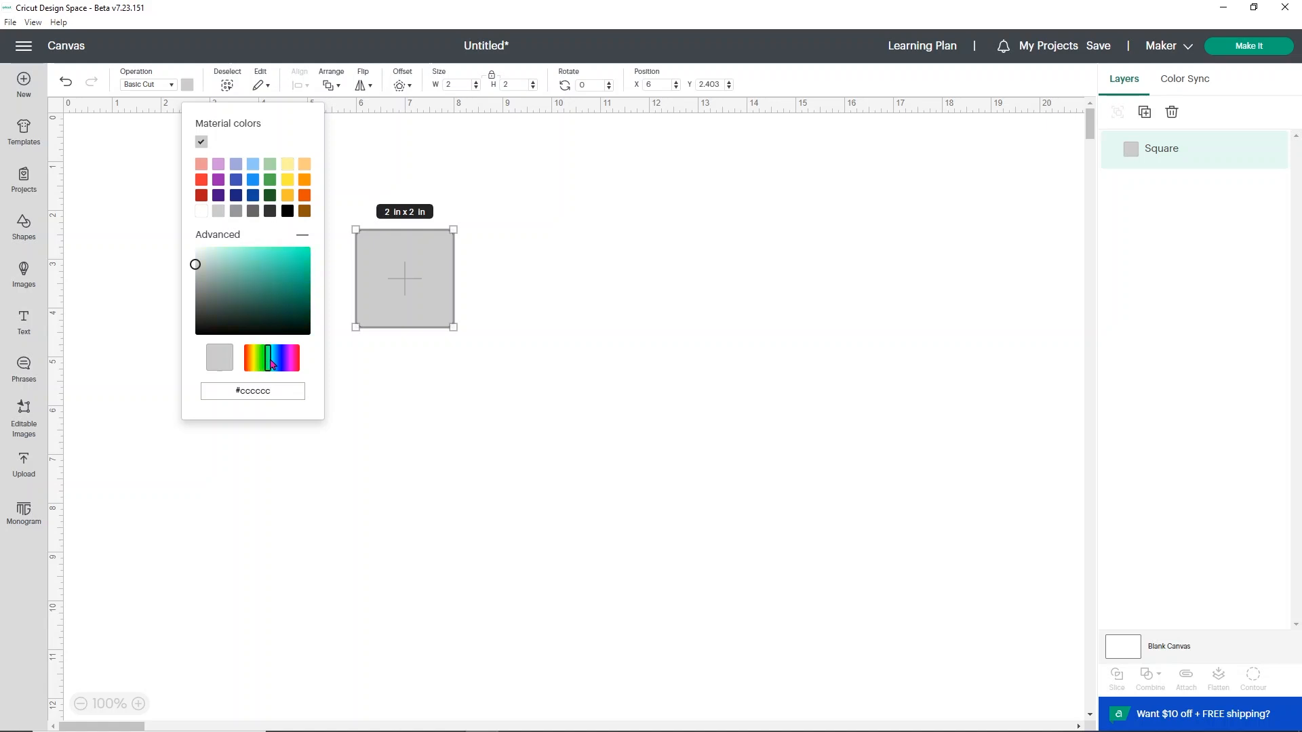
click(202, 262)
mouse_move(227, 269)
mouse_down()
mouse_move(291, 256)
mouse_move(302, 274)
mouse_move(286, 297)
mouse_move(270, 258)
mouse_up()
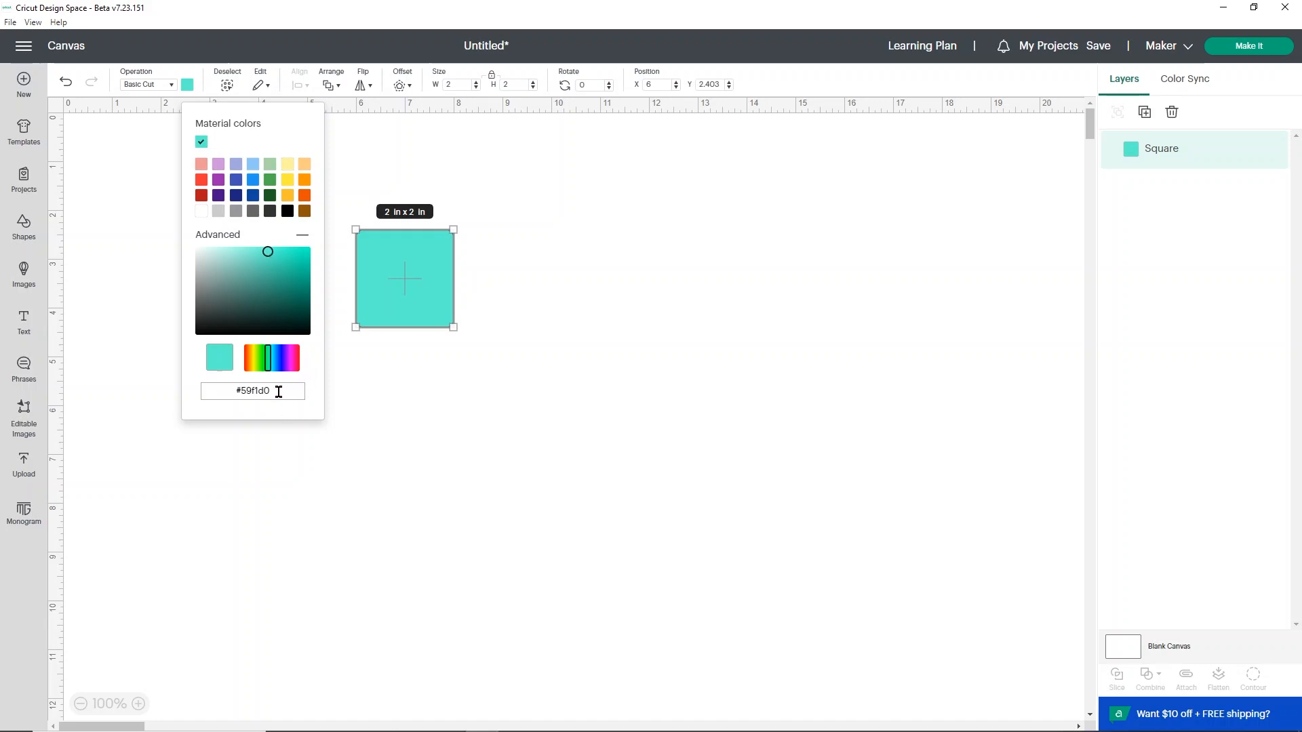
drag(270, 363, 290, 363)
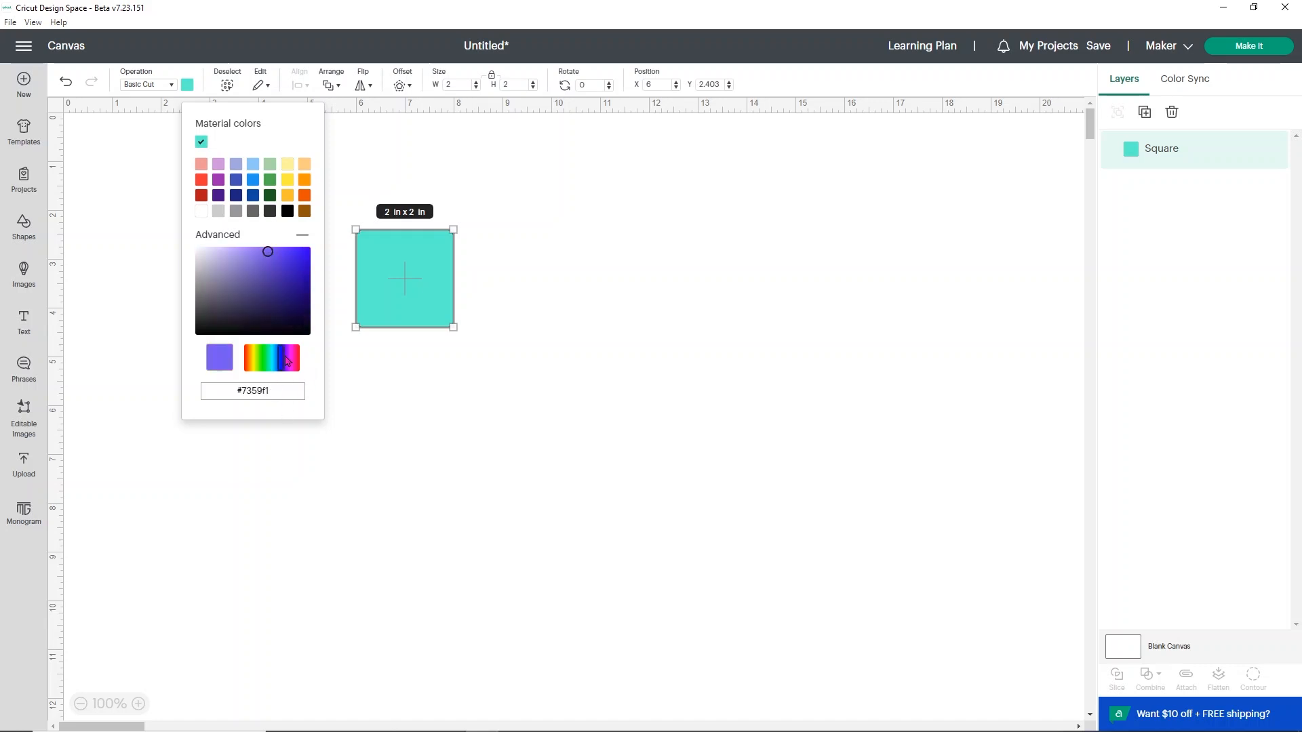
mouse_move(268, 252)
mouse_down()
mouse_move(269, 272)
mouse_move(294, 268)
mouse_move(298, 294)
mouse_up()
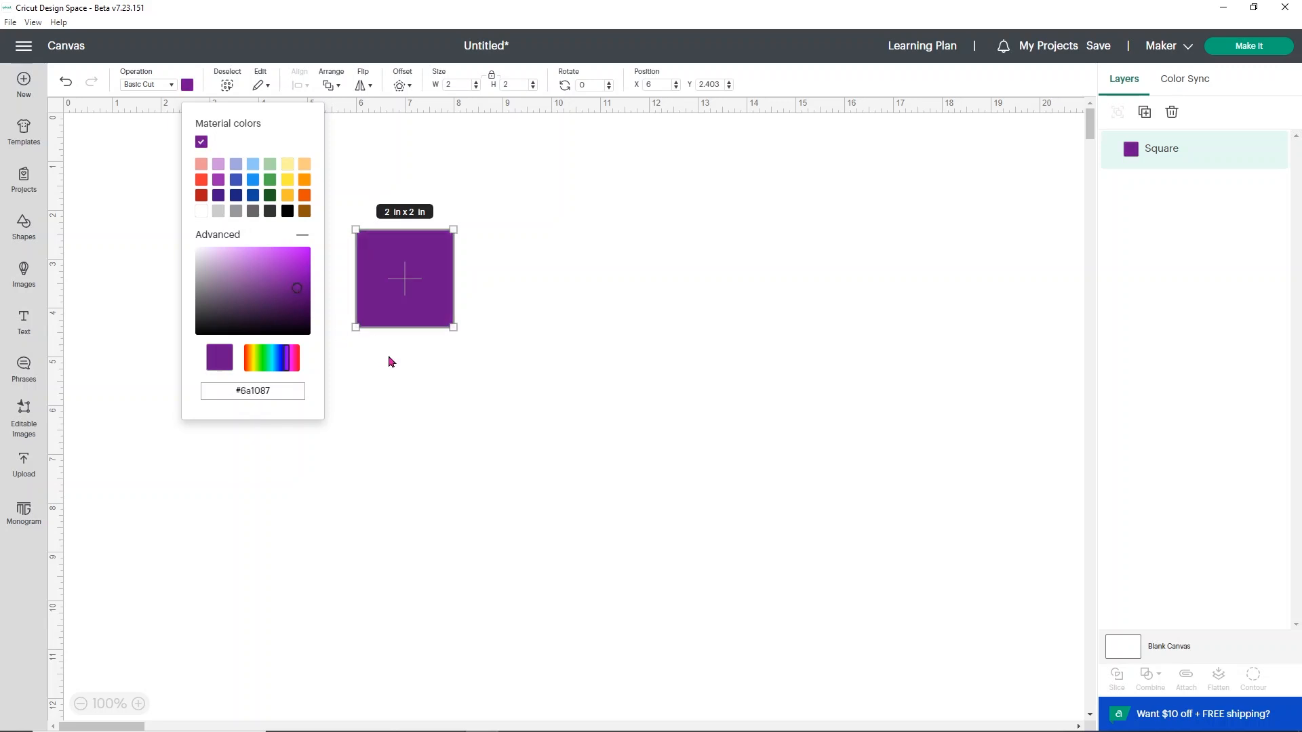
click(419, 412)
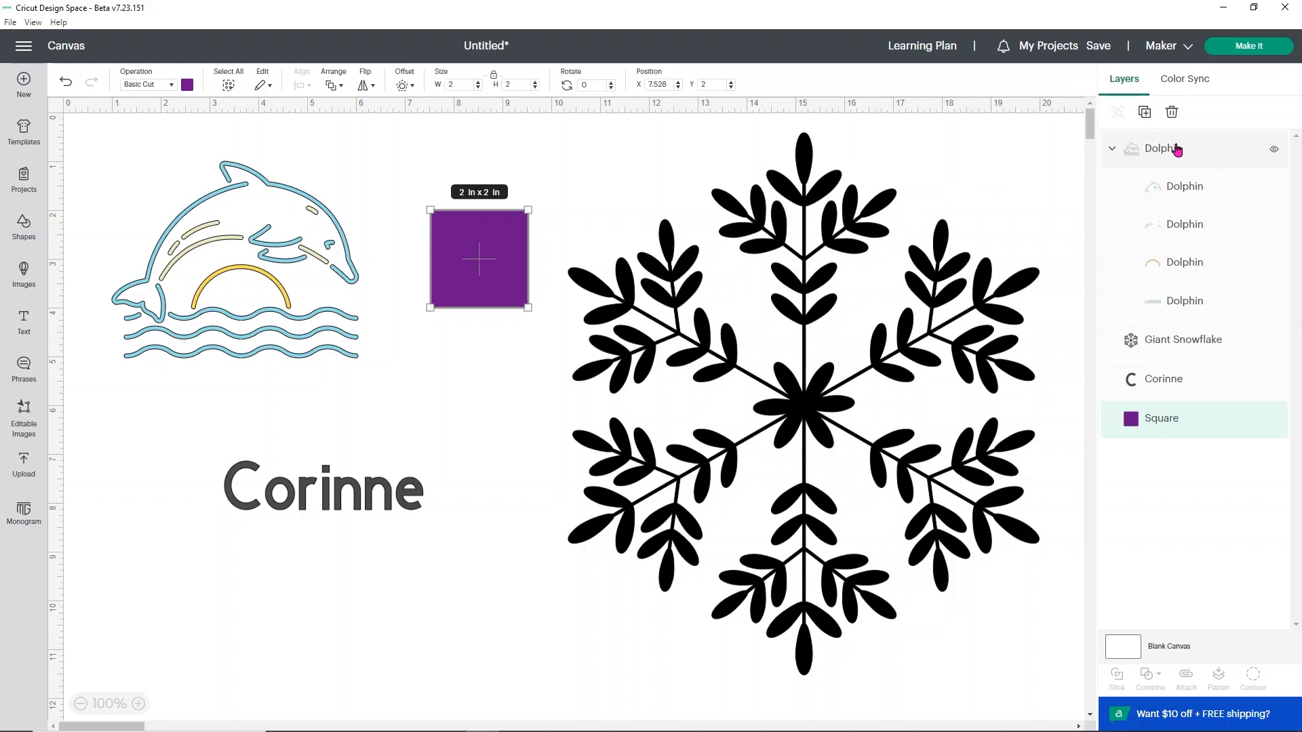
Step: Ungroup the dolphin image and rename its first layer "dolphin animal"
click(1156, 153)
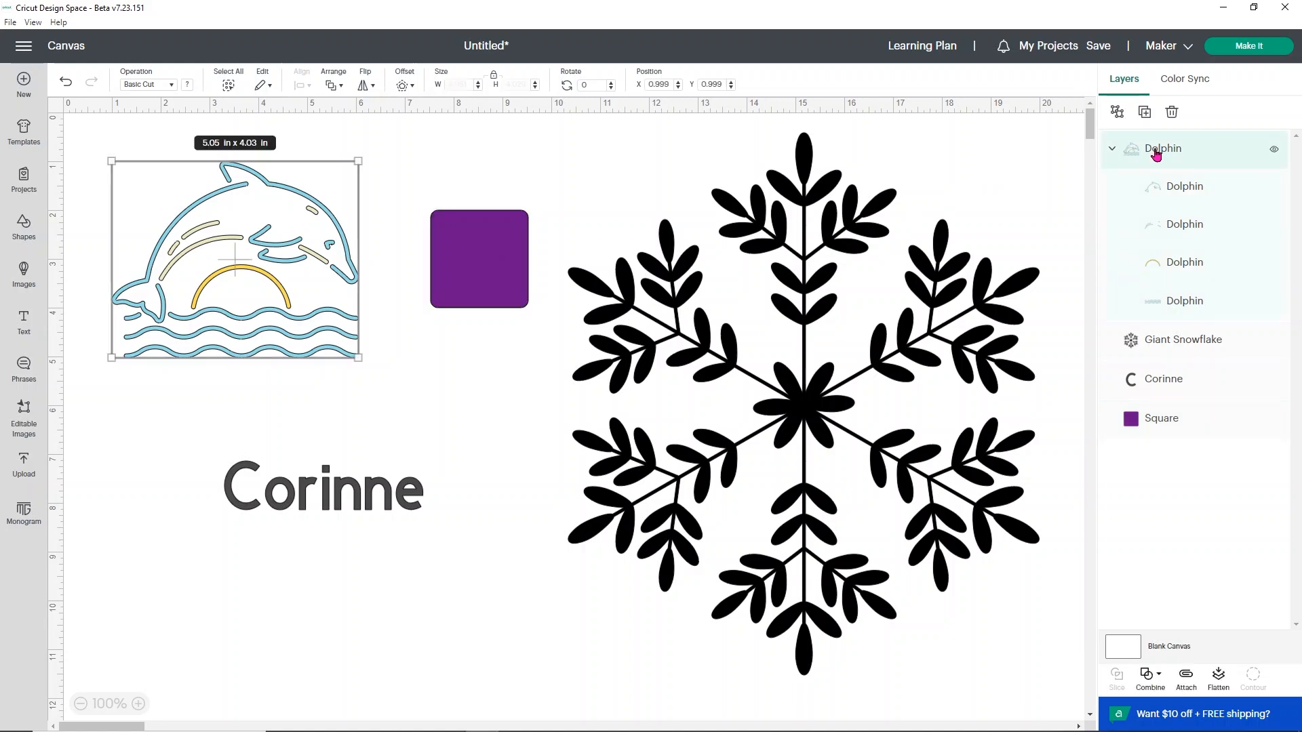
click(1117, 112)
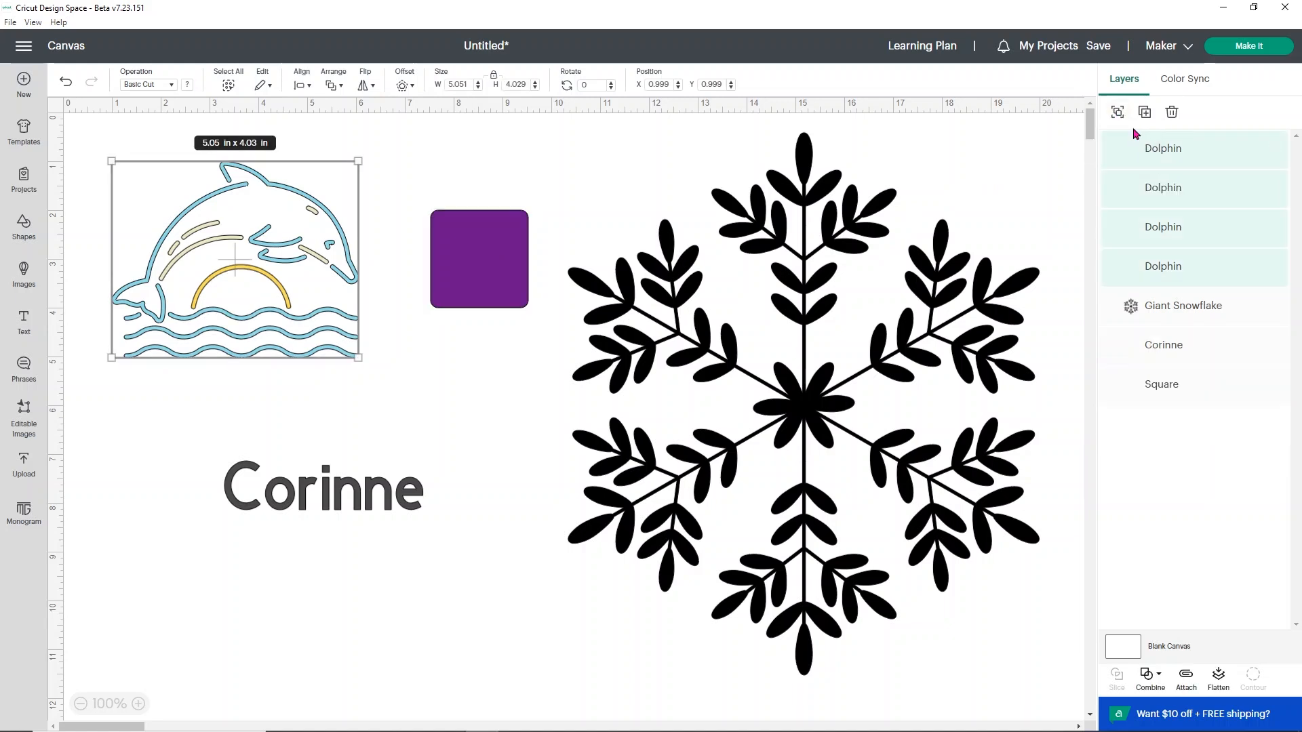
double_click(1183, 153)
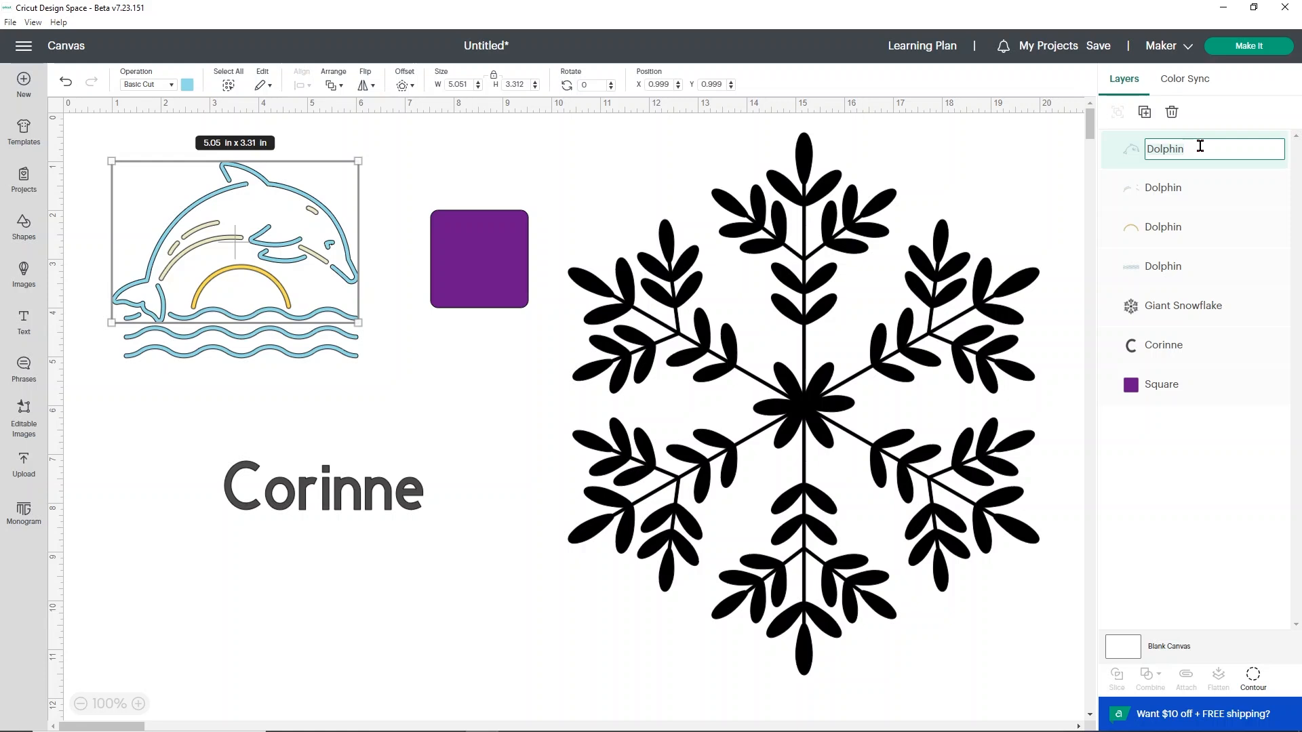
text(dolphin animal)
Step: Rename the remaining three dolphin layers, in order, as "accents", "sunshine" and "water"
click(1188, 188)
double_click(1188, 189)
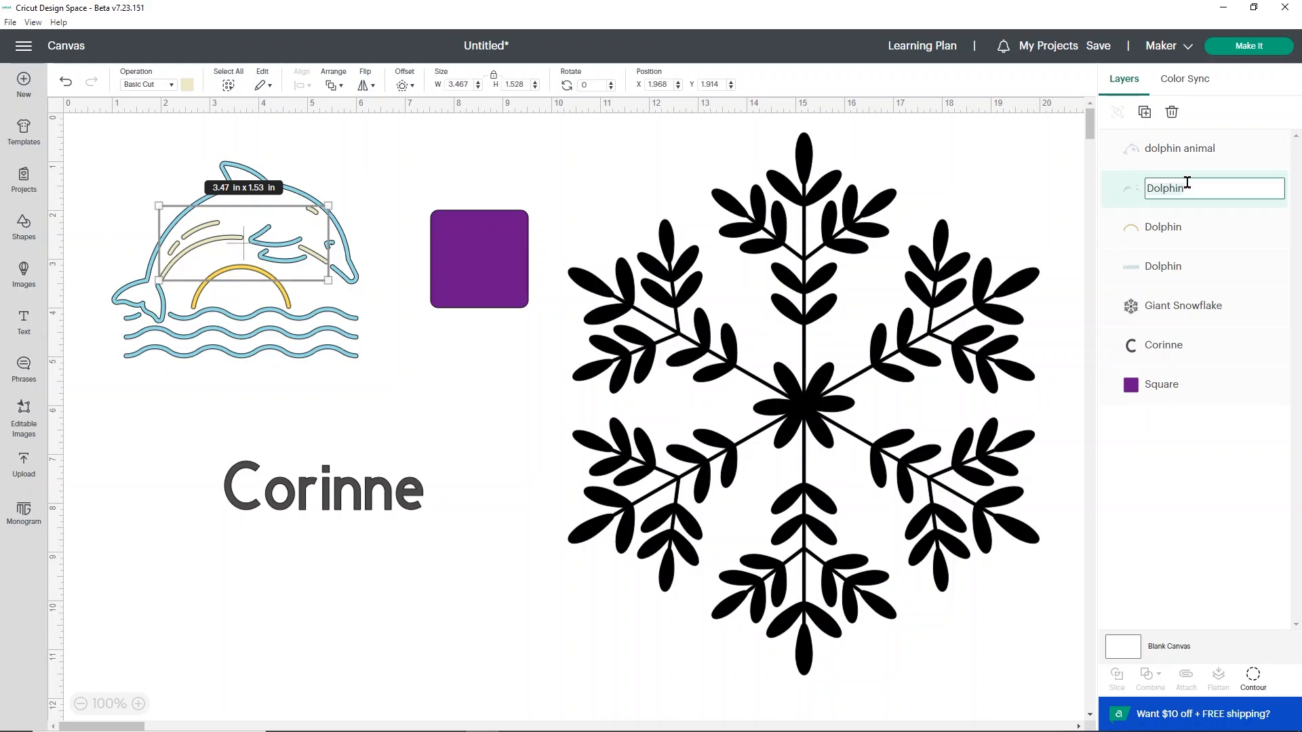
text(accents)
double_click(1175, 229)
text(sunshine)
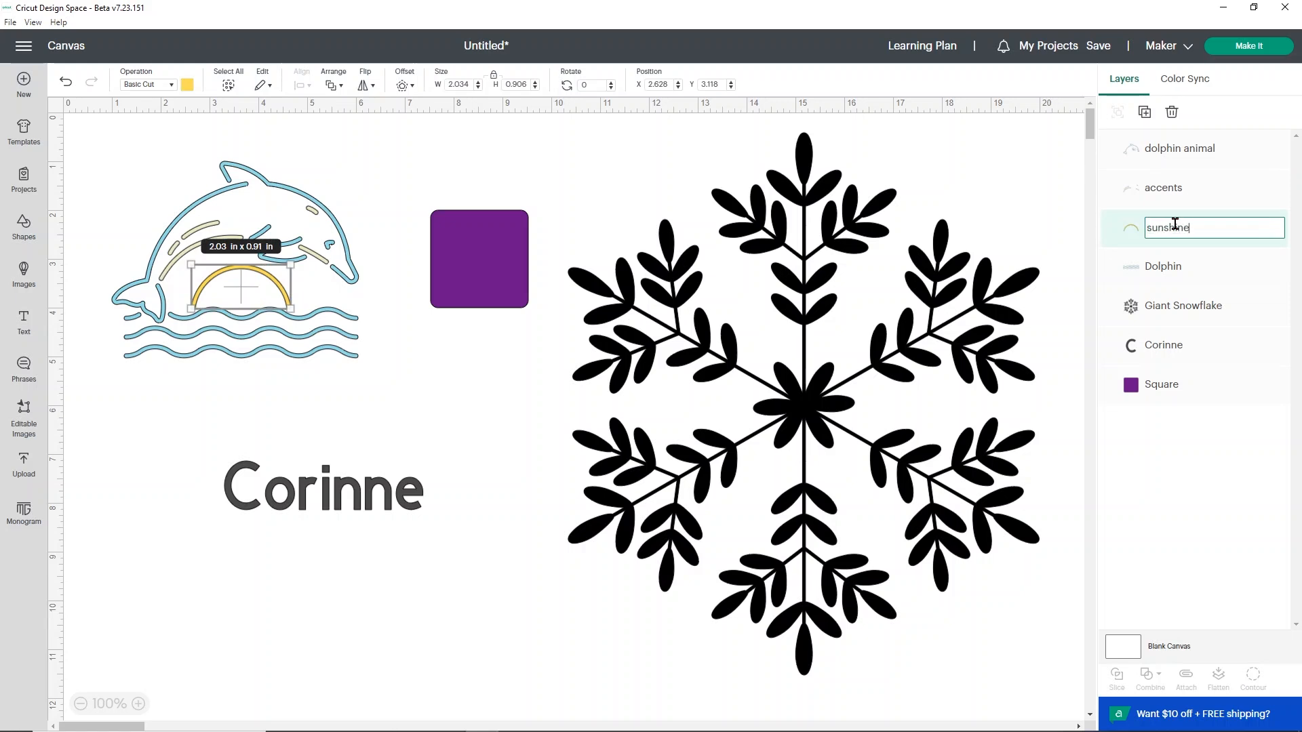
double_click(1170, 265)
text(water)
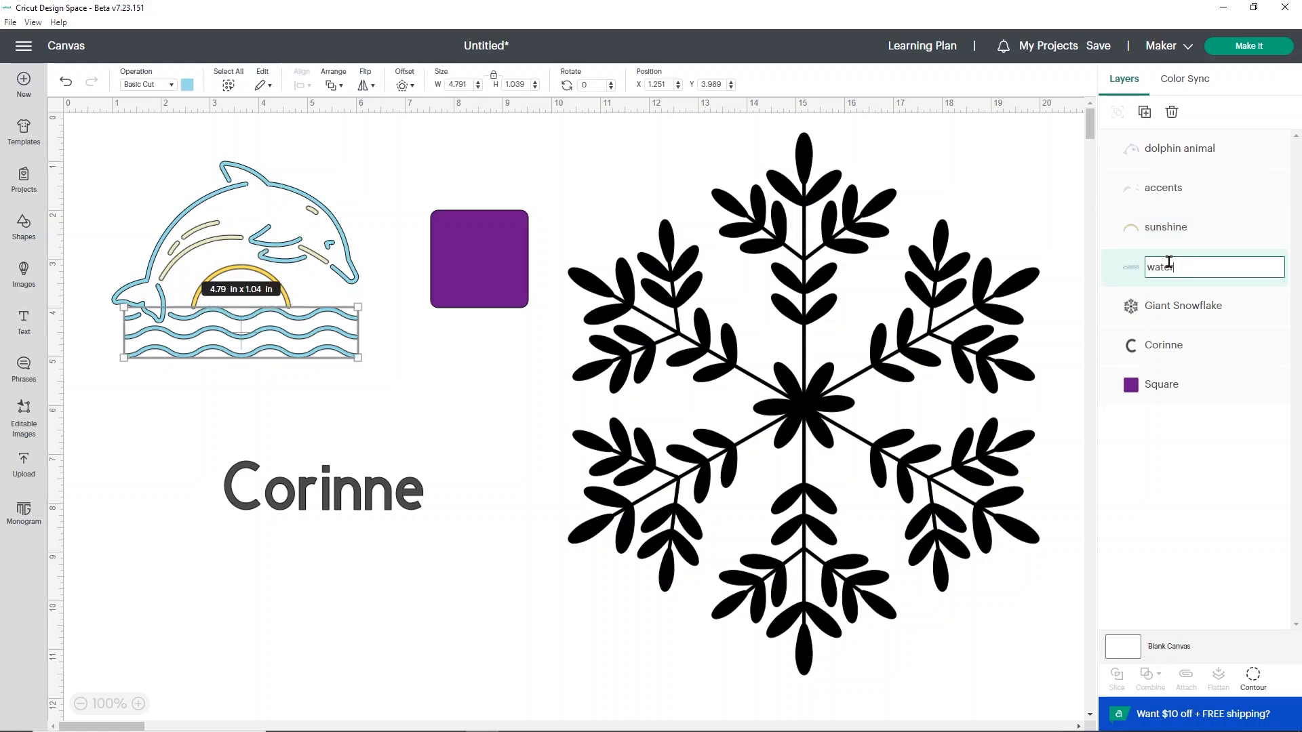
key(Return)
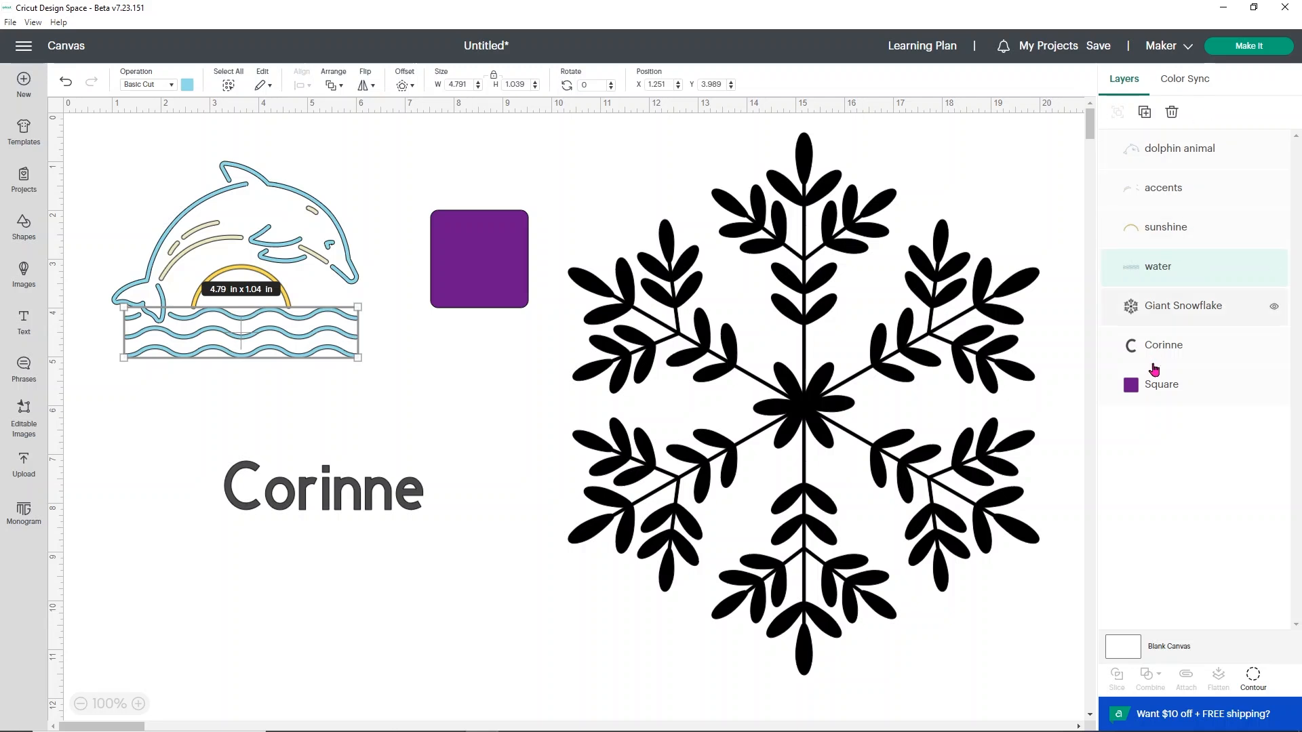
Step: Rename the Giant Snowflake layer "blue snow" and the square's layer "print and then cut"
double_click(1184, 304)
text(blue snow)
key(Return)
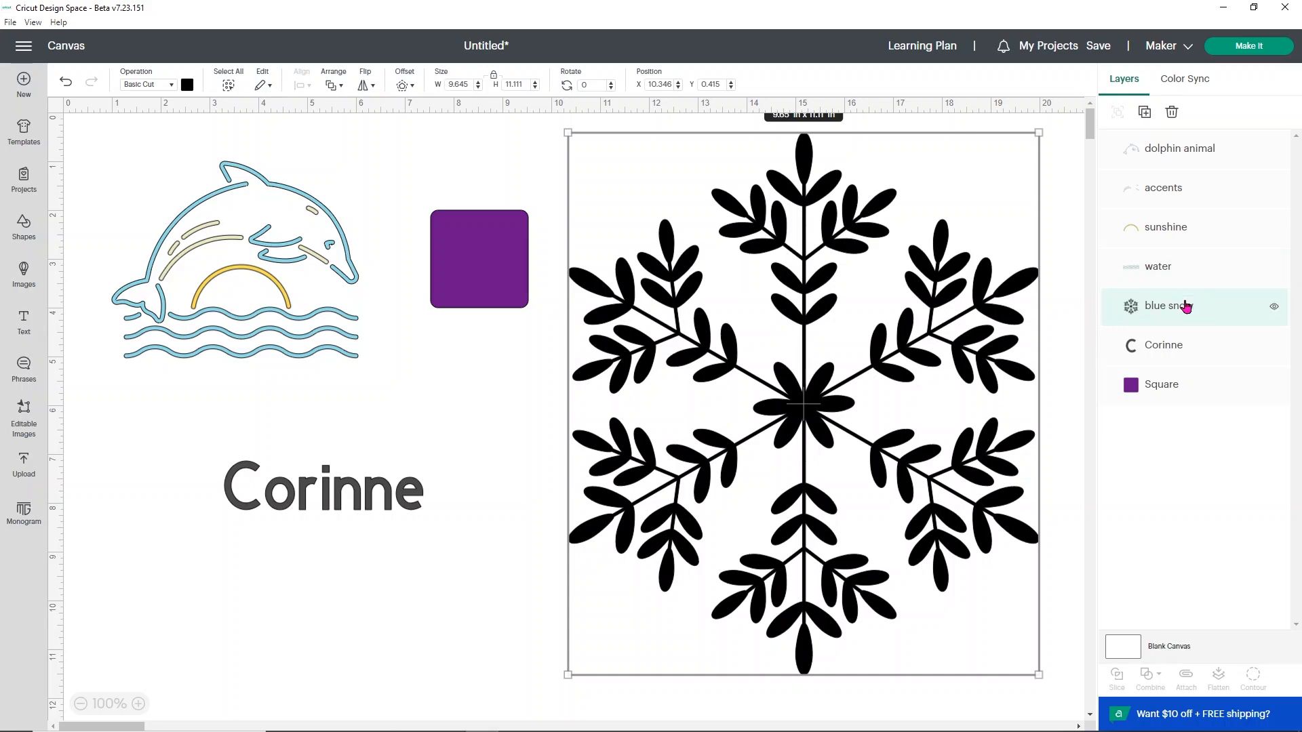
double_click(1175, 385)
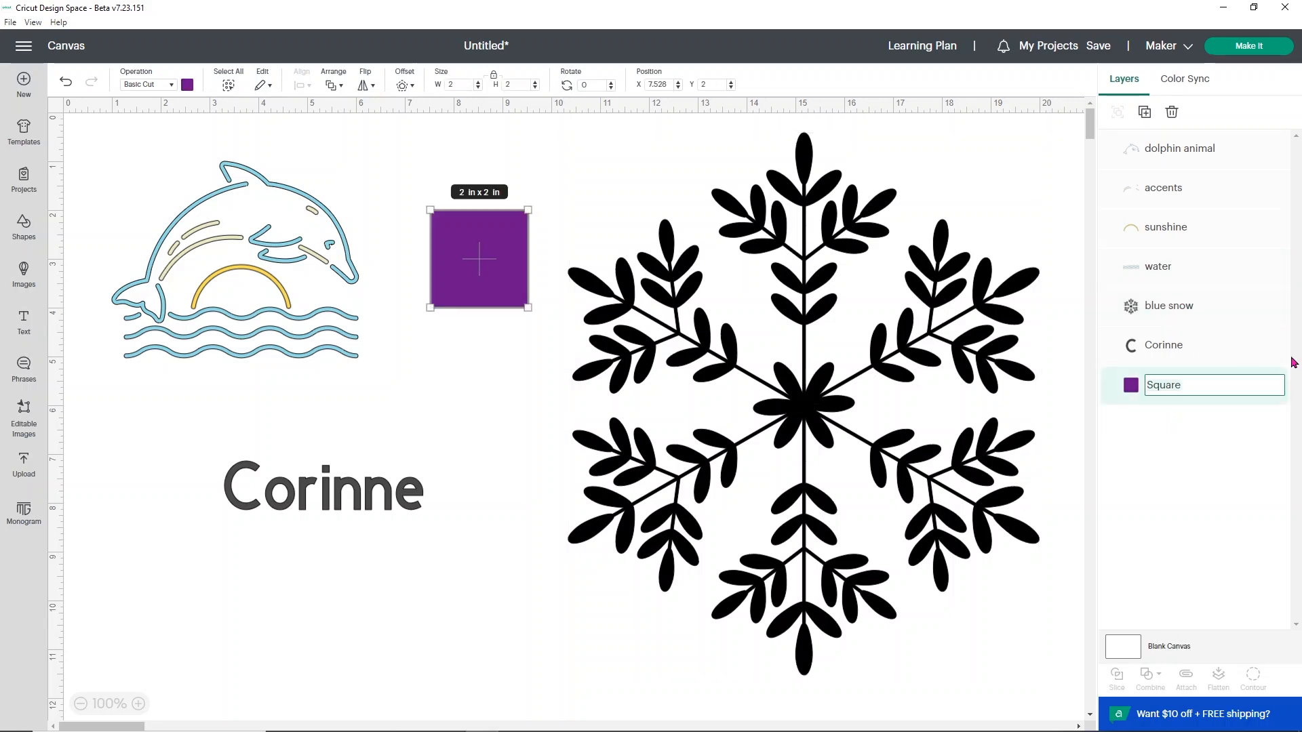
text(print and then cut)
click(1238, 354)
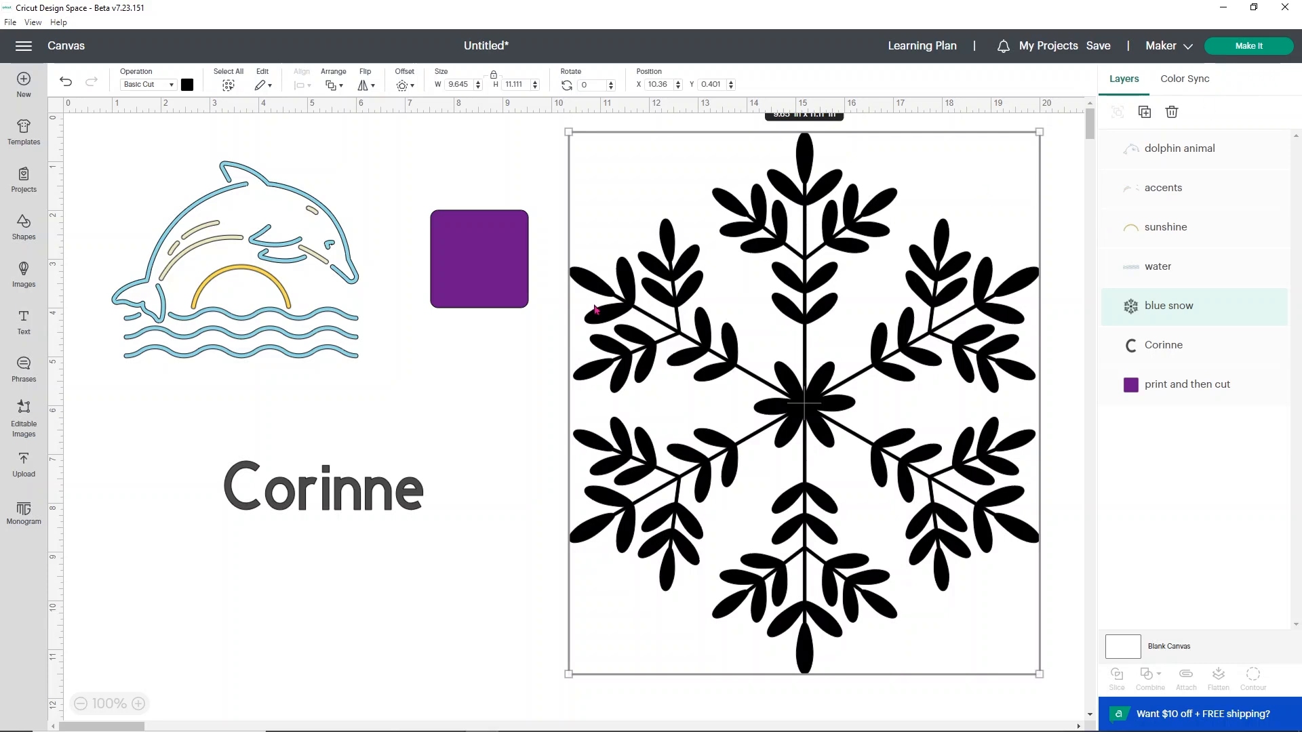
Step: Place the name text just below the dolphin and use Color Sync to match it to #FCDD5B and the snowflake to #6A1087
drag(352, 479, 270, 391)
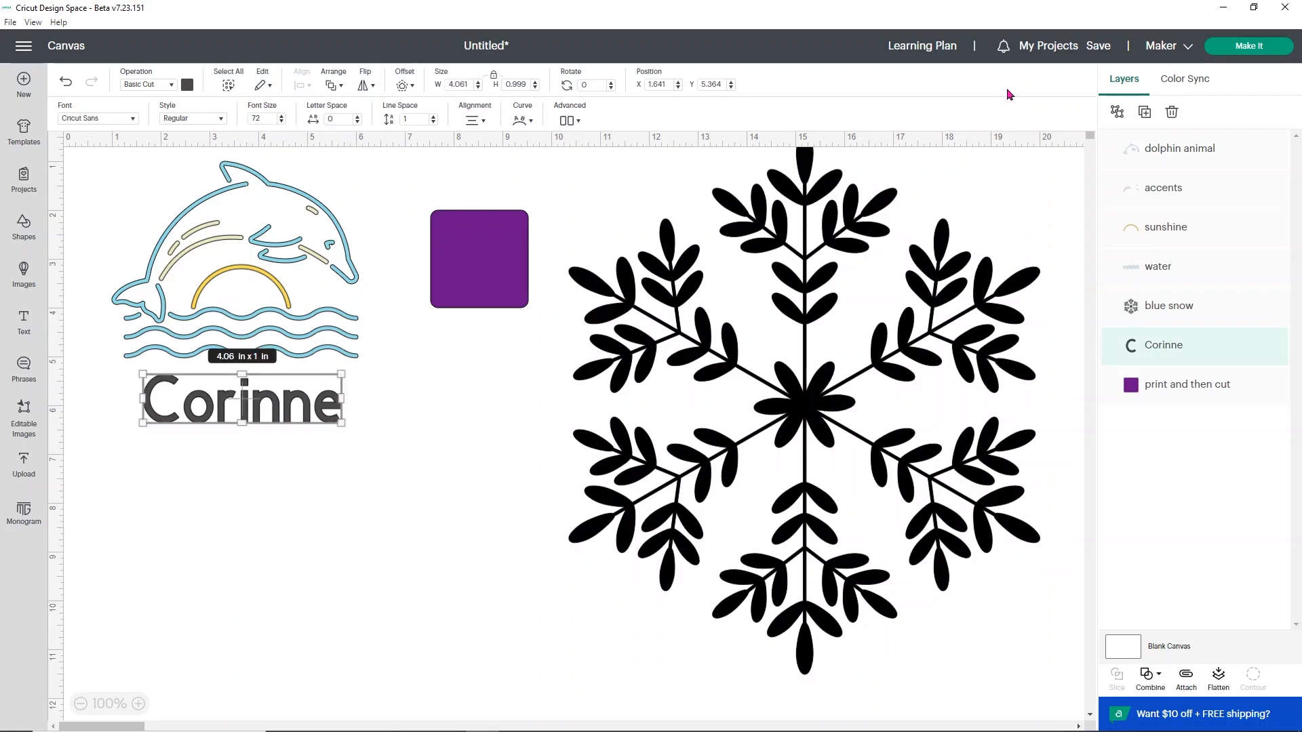
click(188, 85)
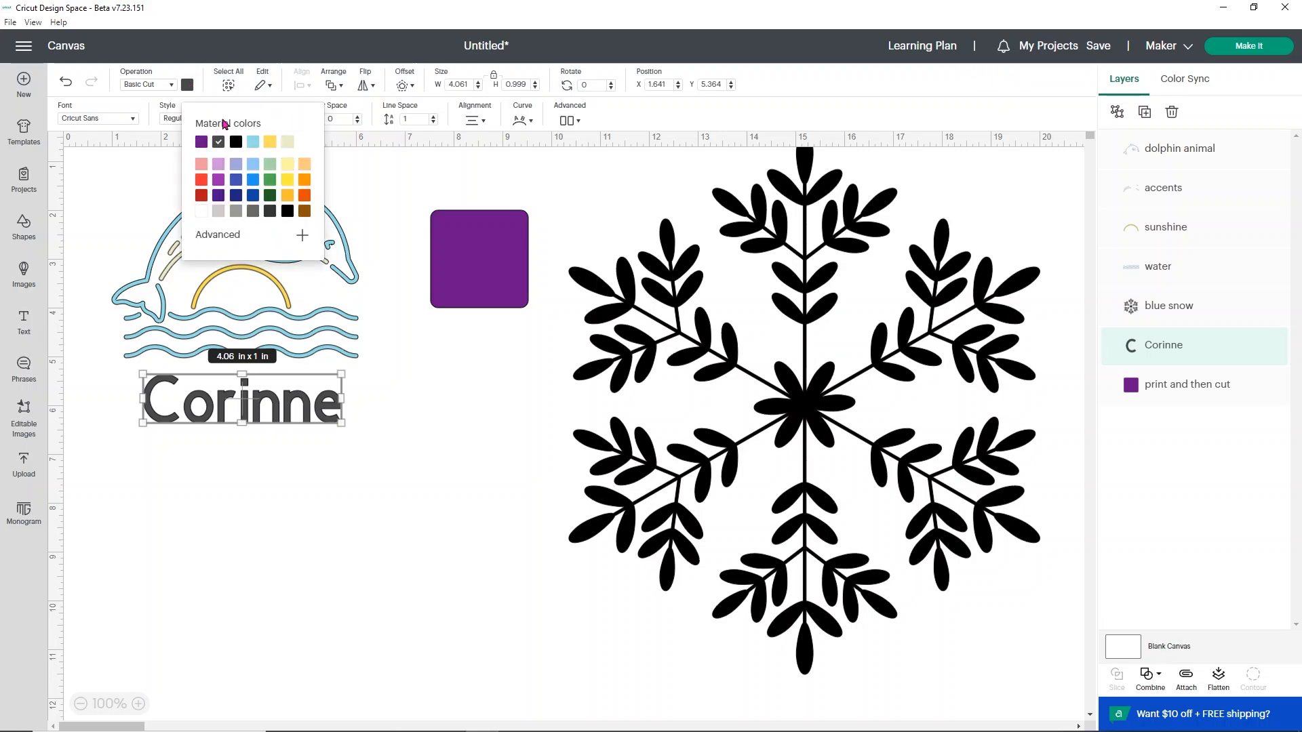
click(1197, 87)
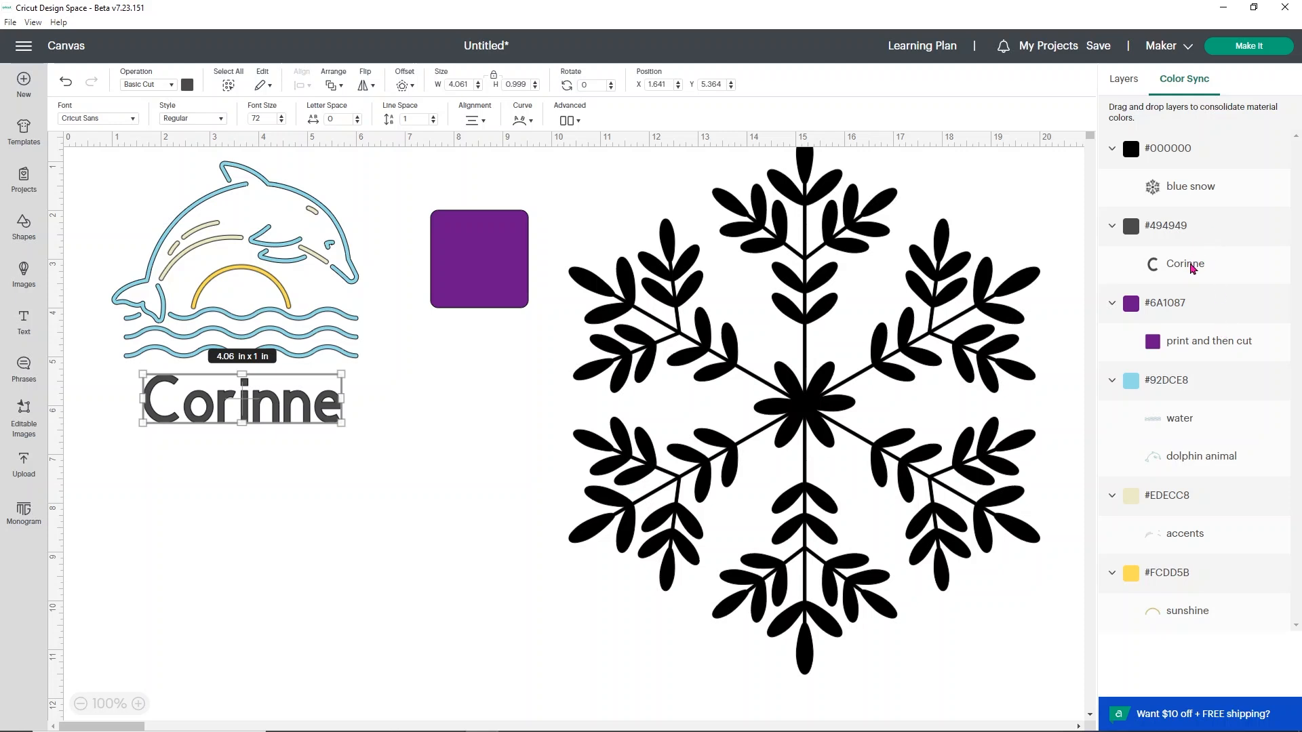
drag(1188, 266, 1145, 573)
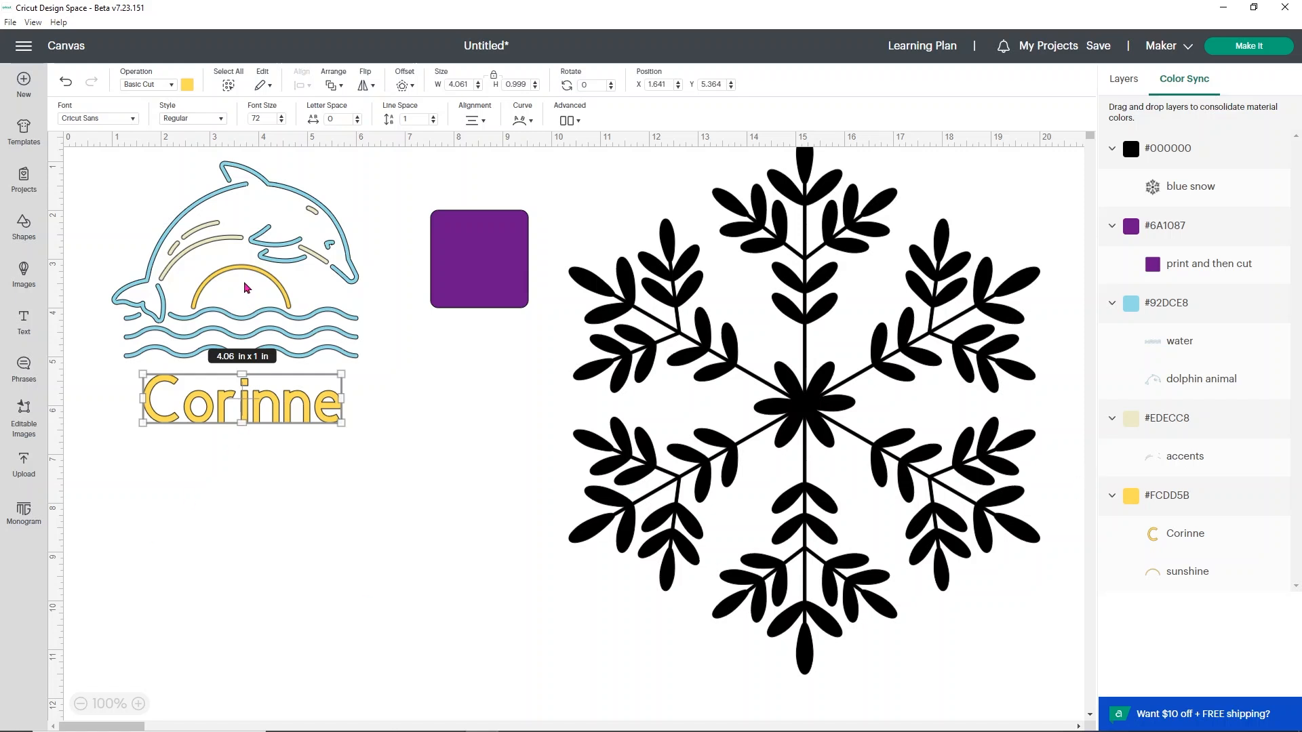
drag(1157, 190, 1179, 266)
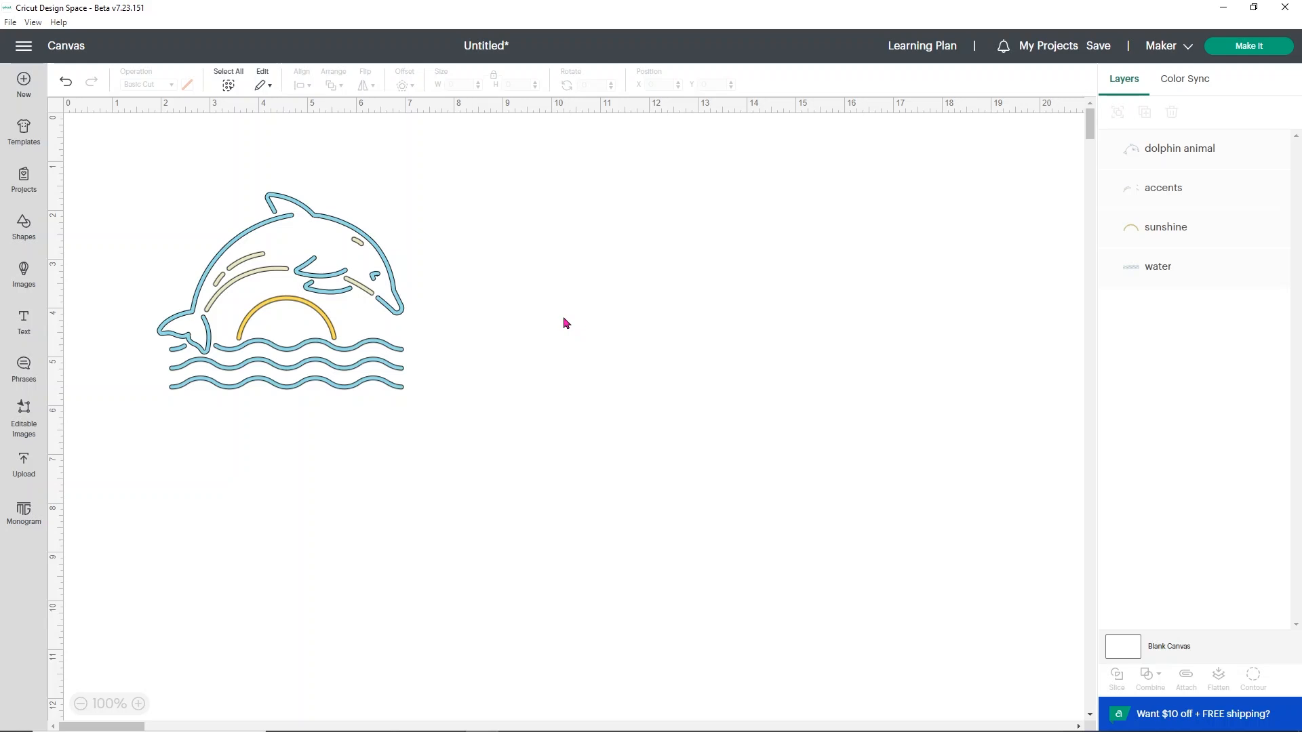
Step: Send the dolphin design to mat preparation and apply 10 project copies
drag(483, 429, 160, 158)
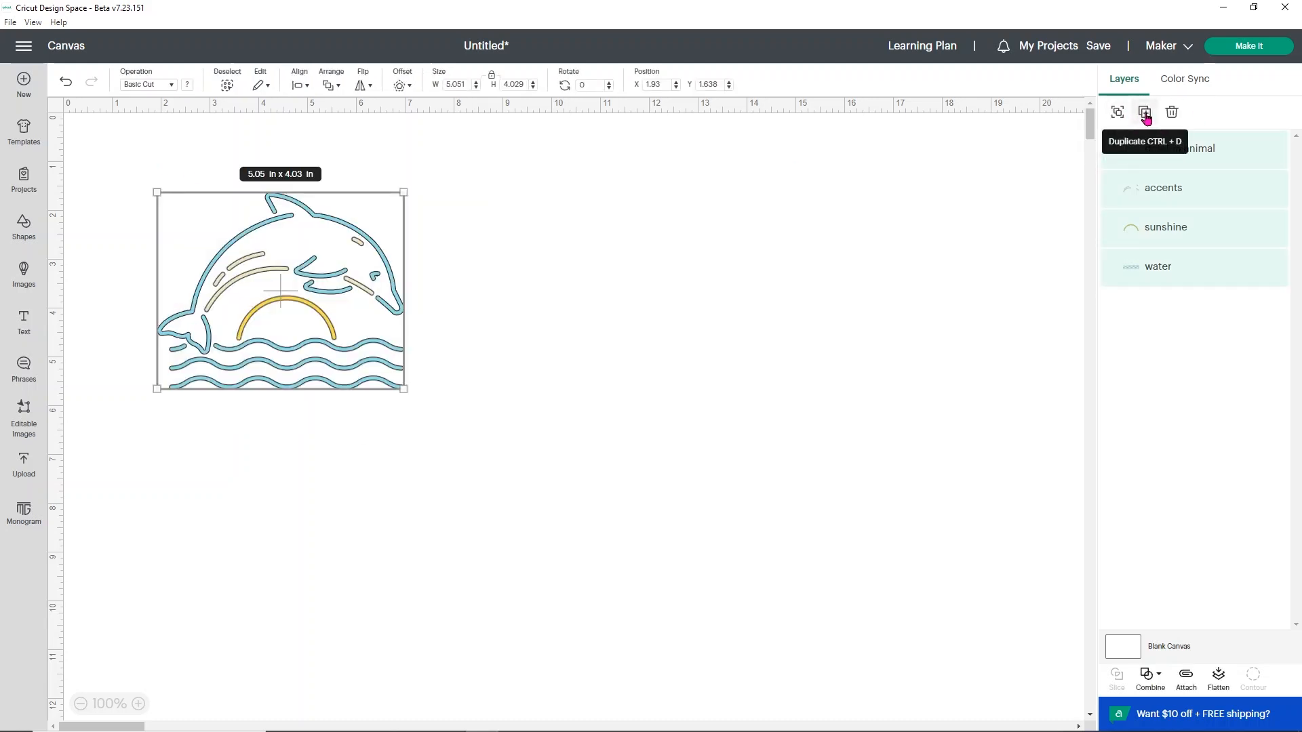
click(728, 315)
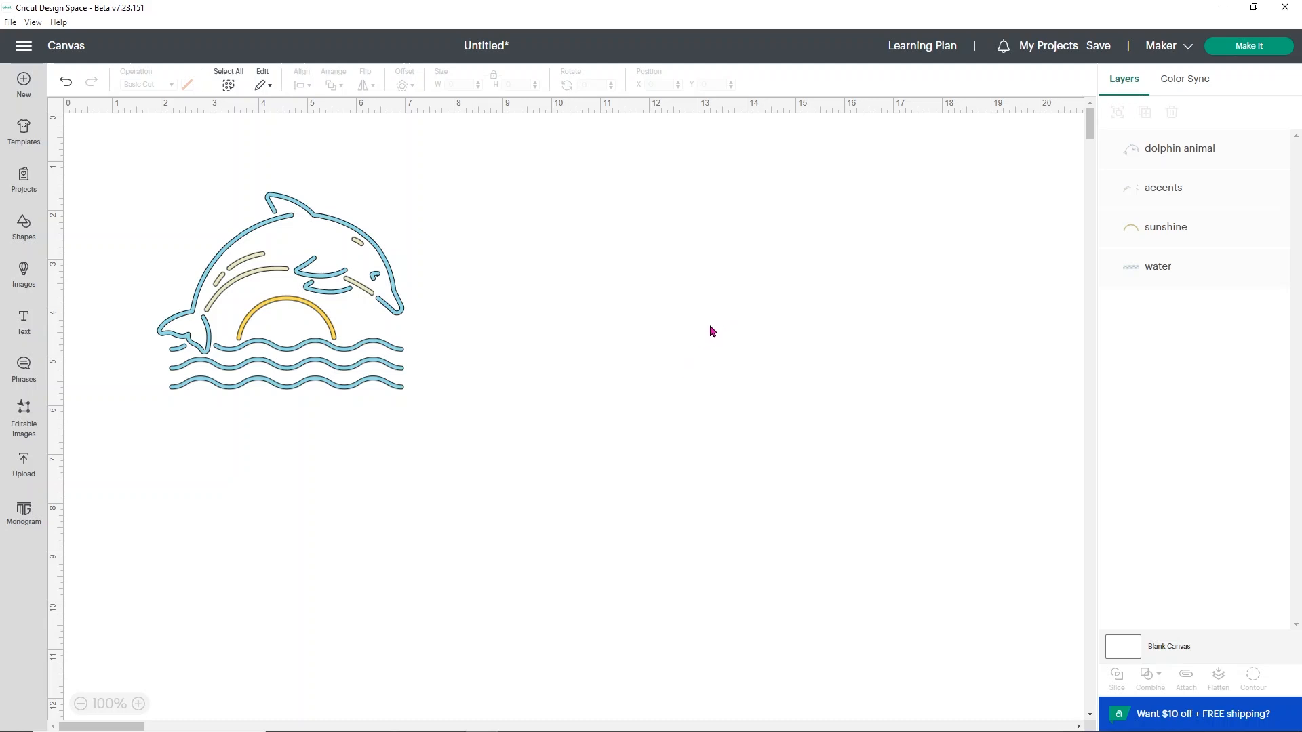
click(1232, 50)
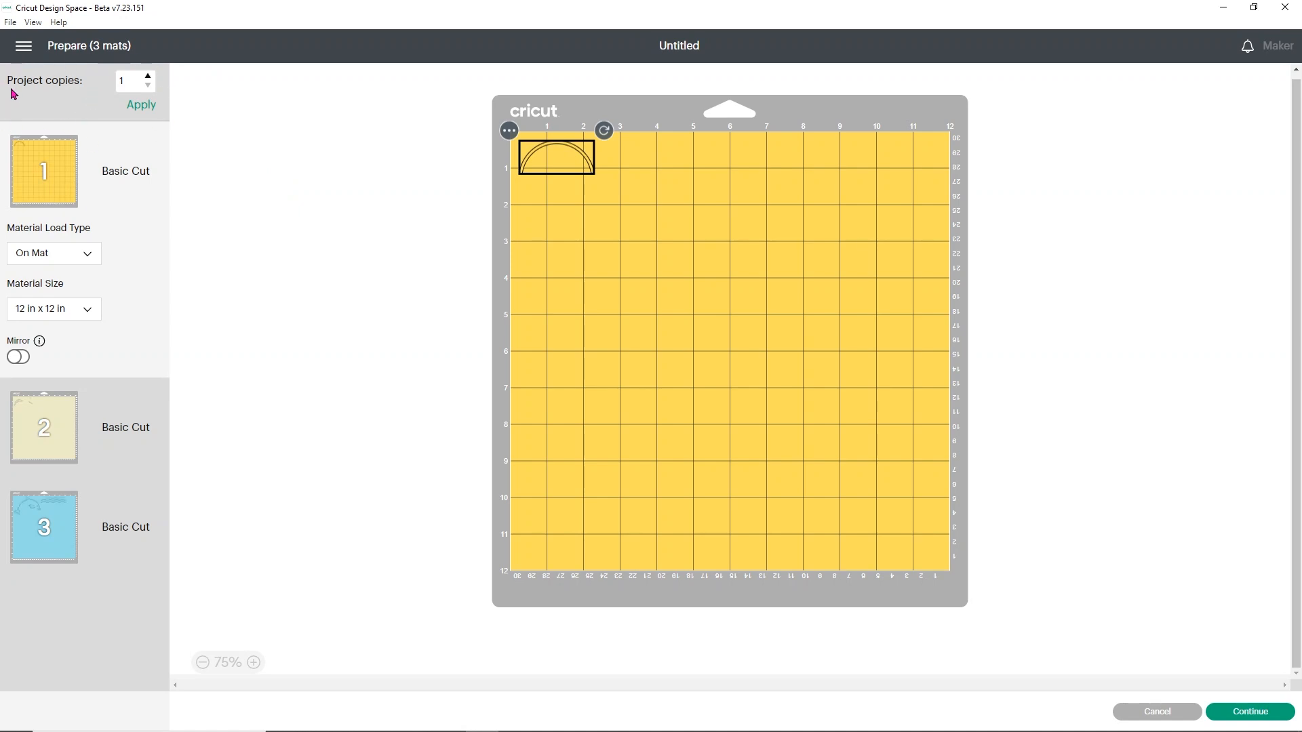
click(126, 81)
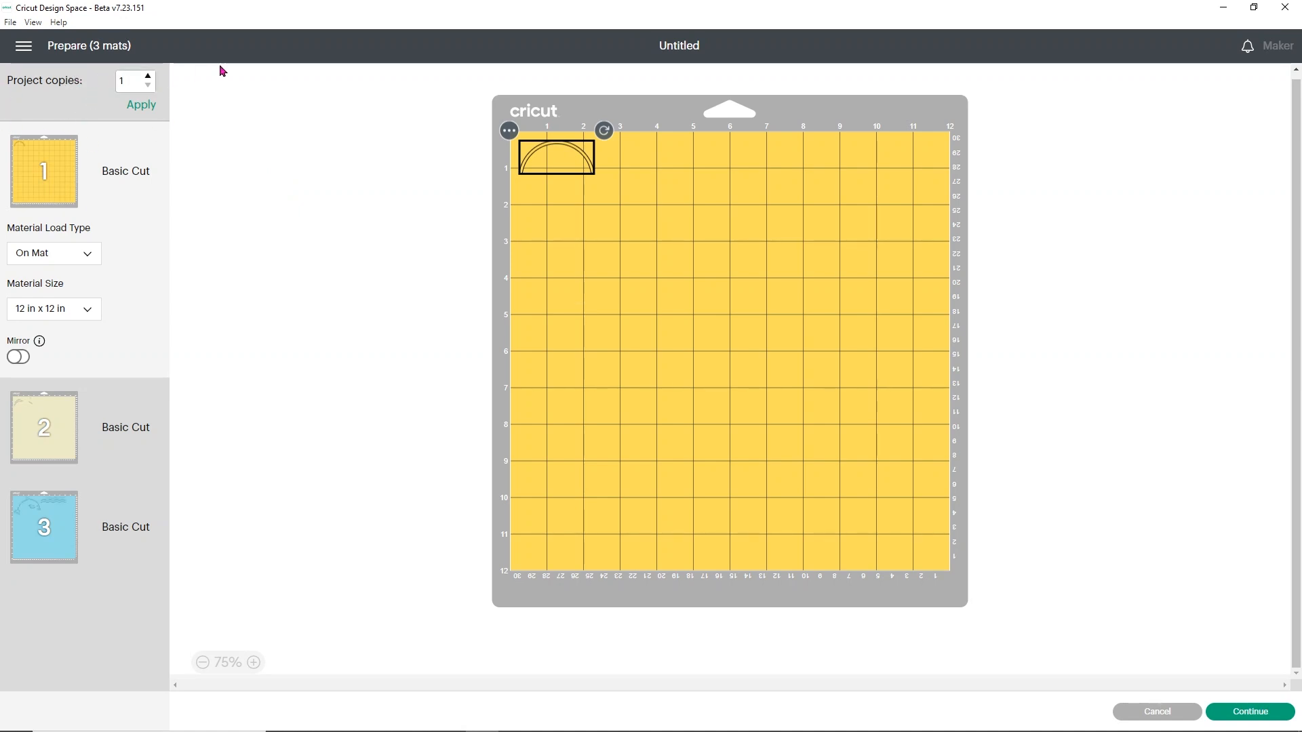
text(0)
click(141, 107)
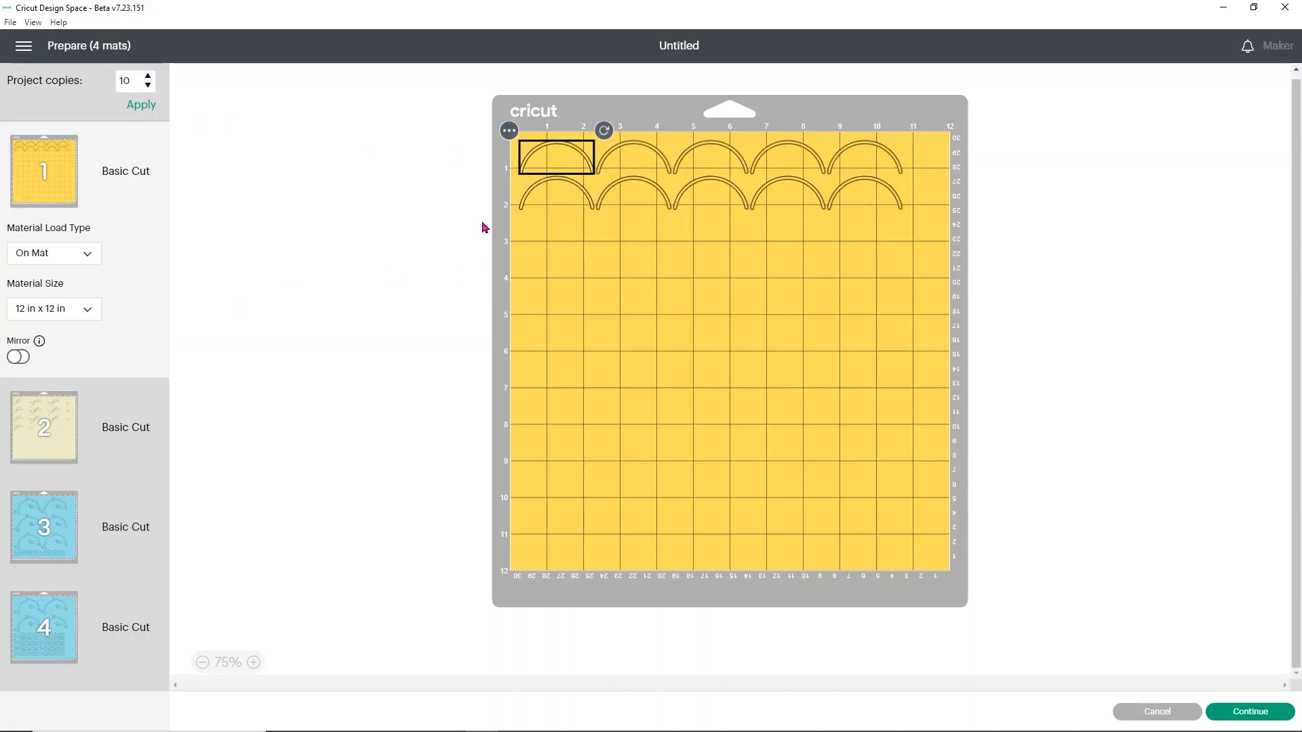
Step: Examine how the dolphin copies are laid out on each of the cutting mats
click(71, 421)
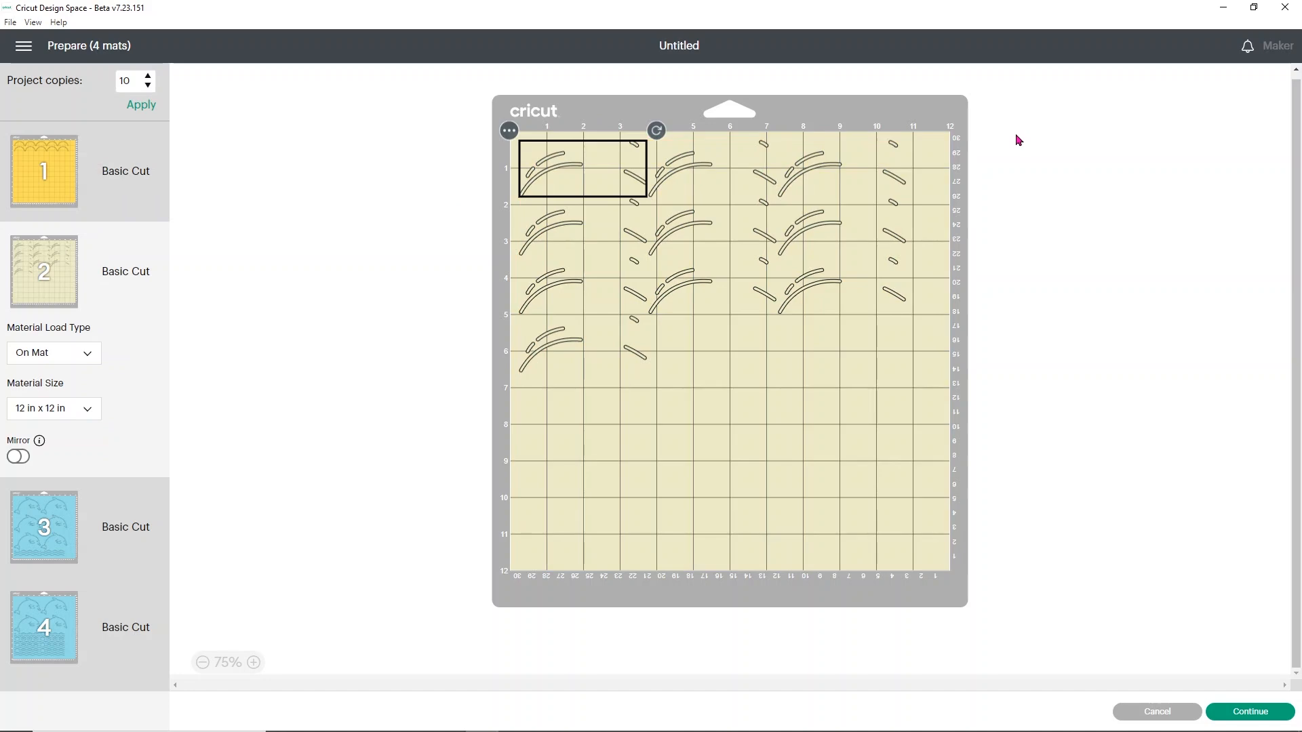
click(70, 520)
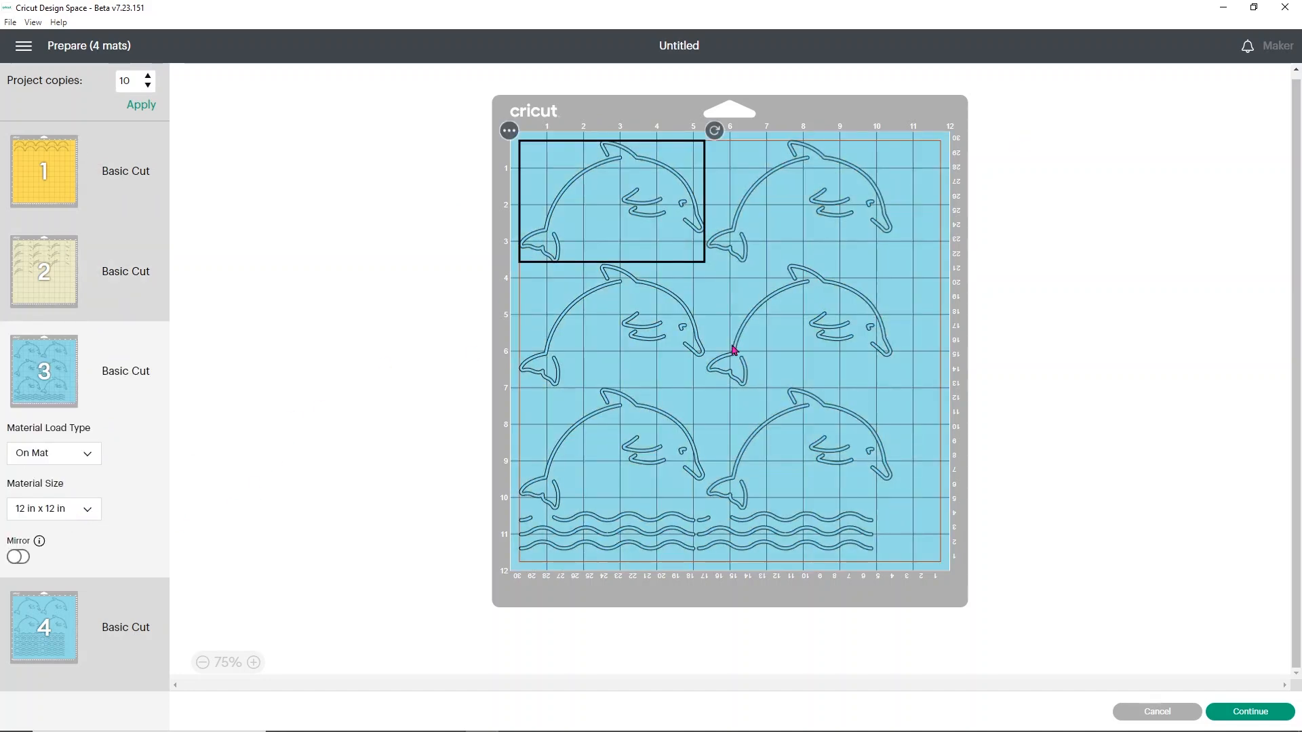
click(84, 641)
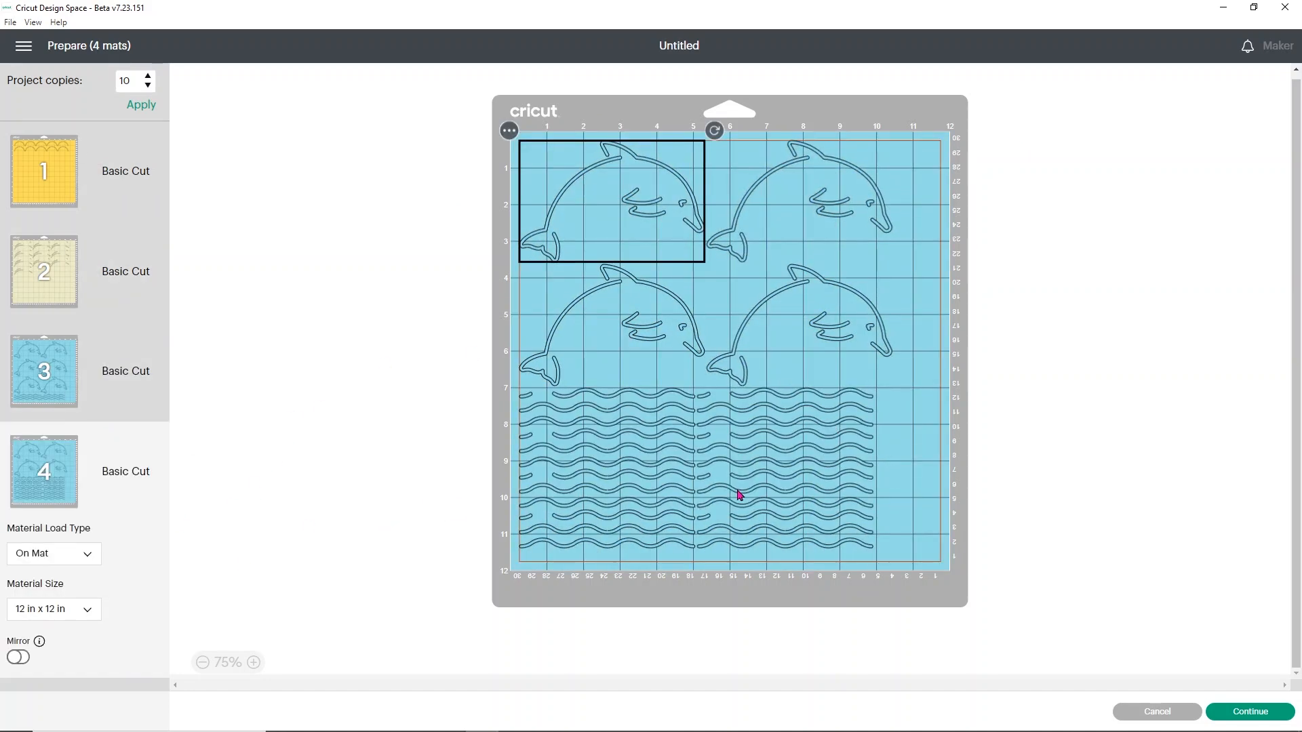
click(114, 177)
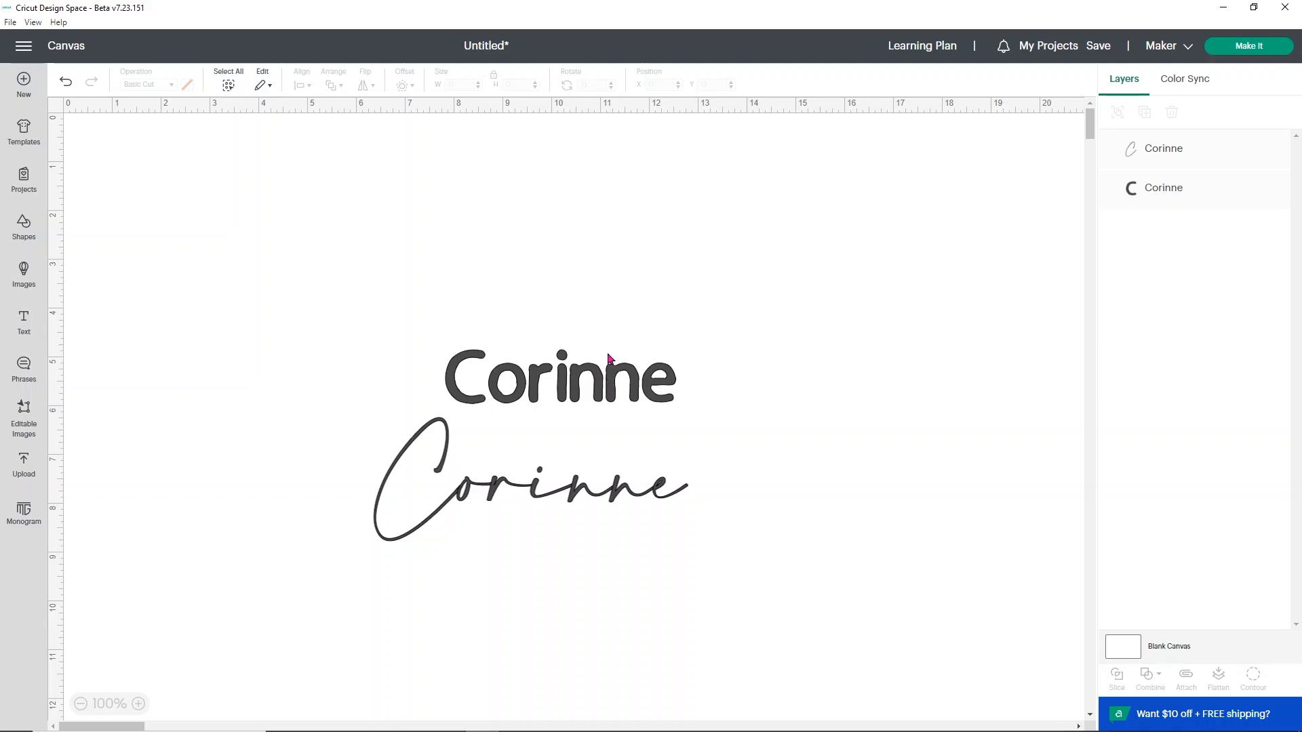
Step: Weld the script-font name text into one shape and select the sans-serif name above it
click(618, 382)
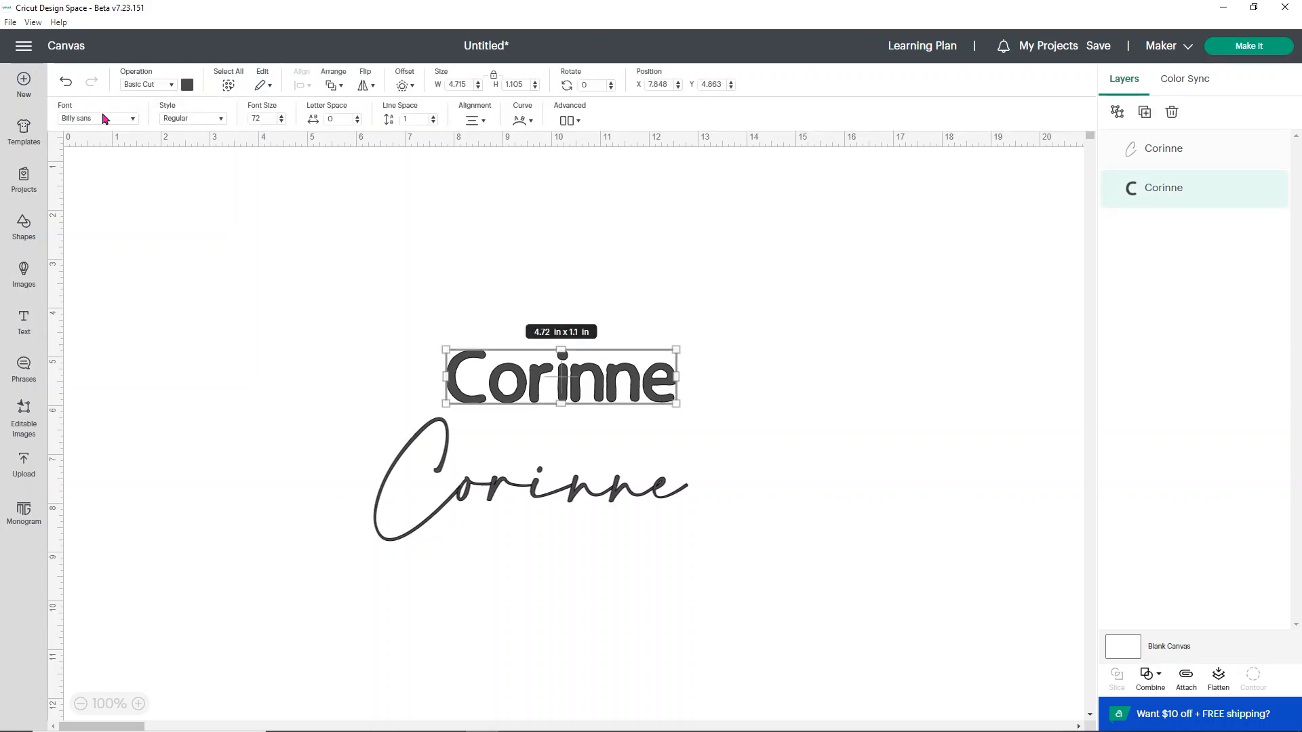
click(542, 493)
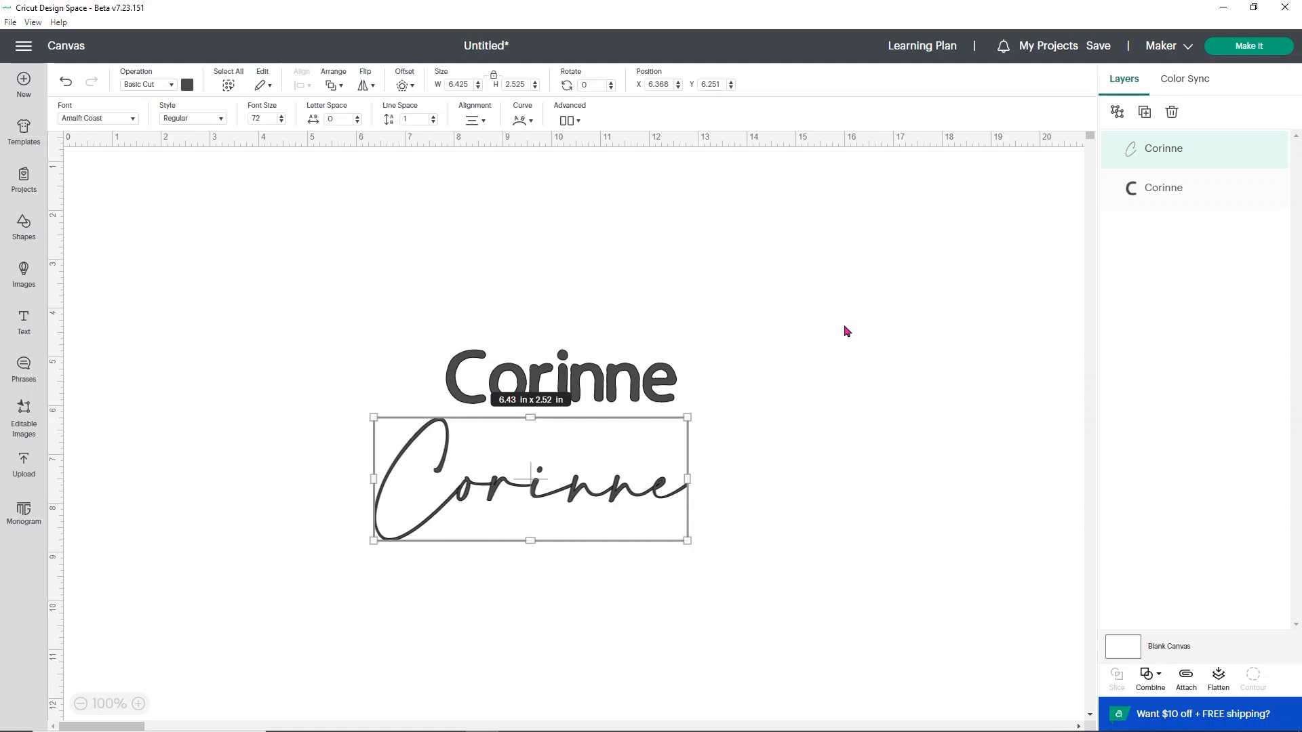
click(1148, 679)
click(573, 388)
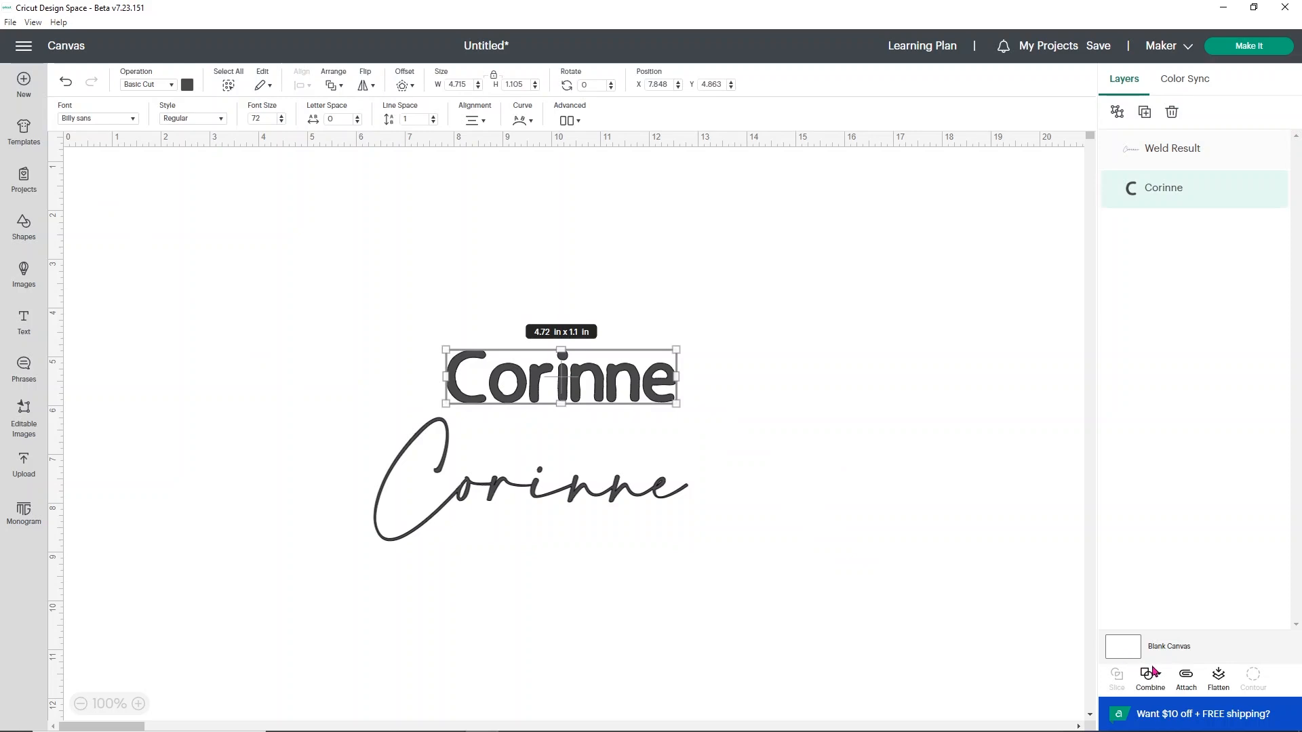
Step: Apply Unite to the sans-serif name, compare its layer with the welded script name's layer, and undo the Unite
click(1150, 674)
click(1181, 598)
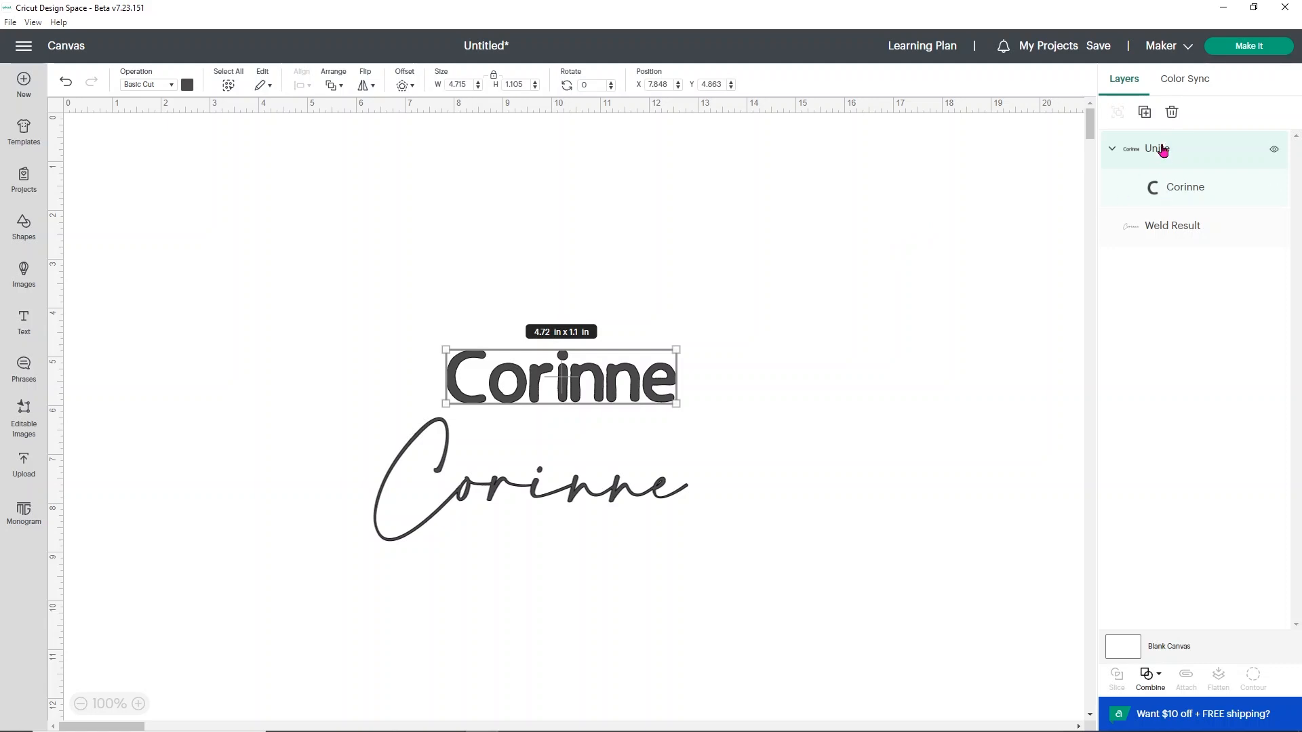
click(1154, 226)
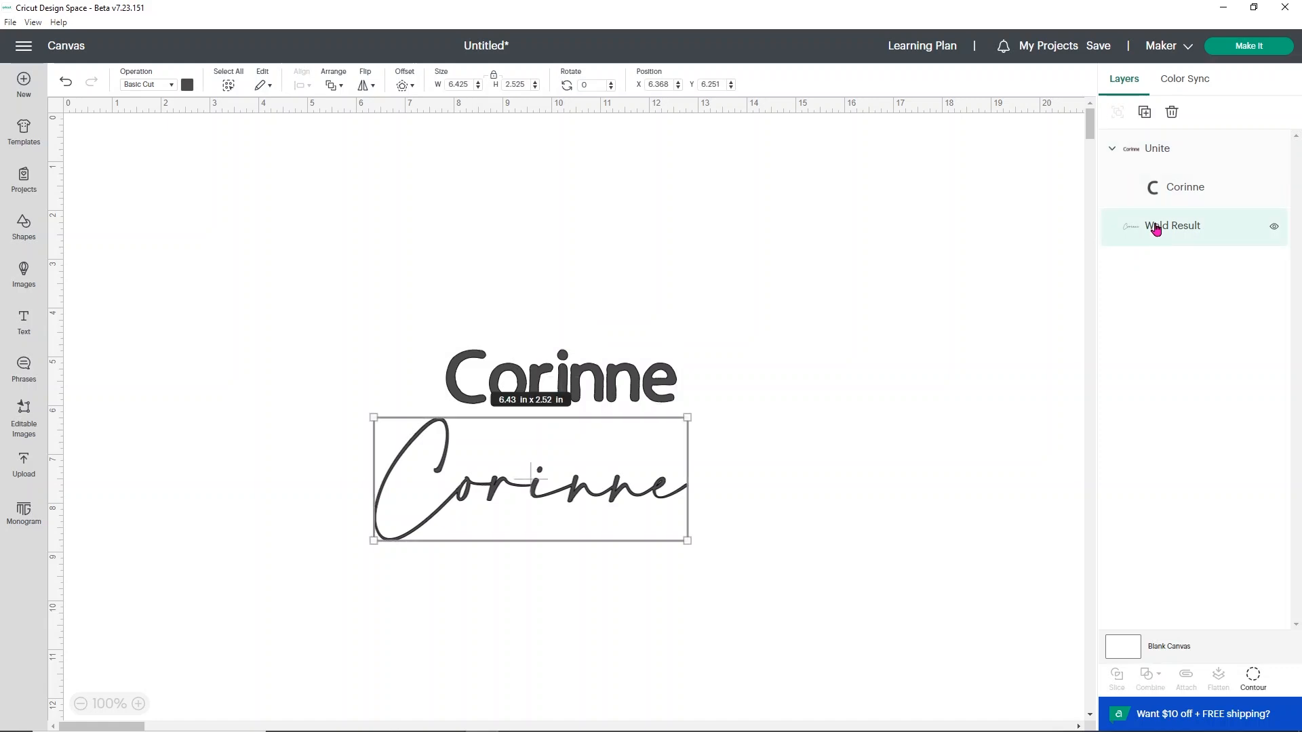
click(1180, 191)
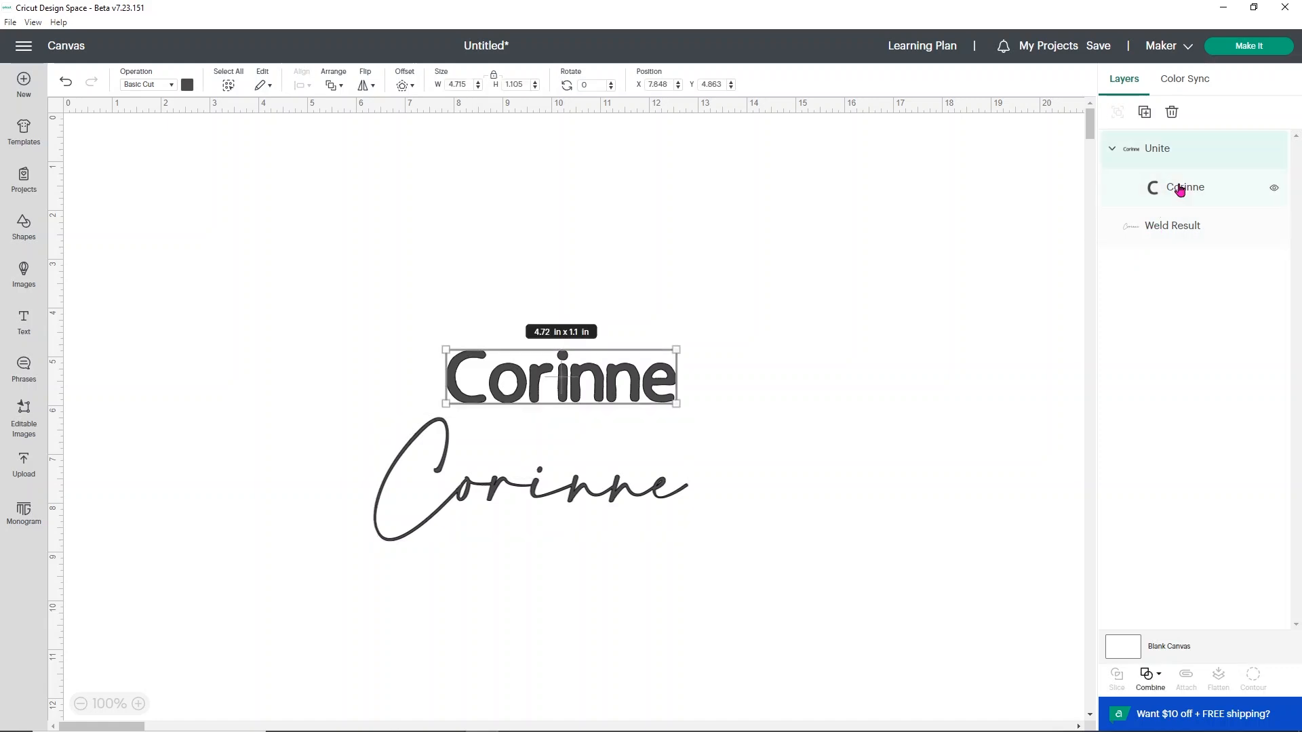
click(1150, 684)
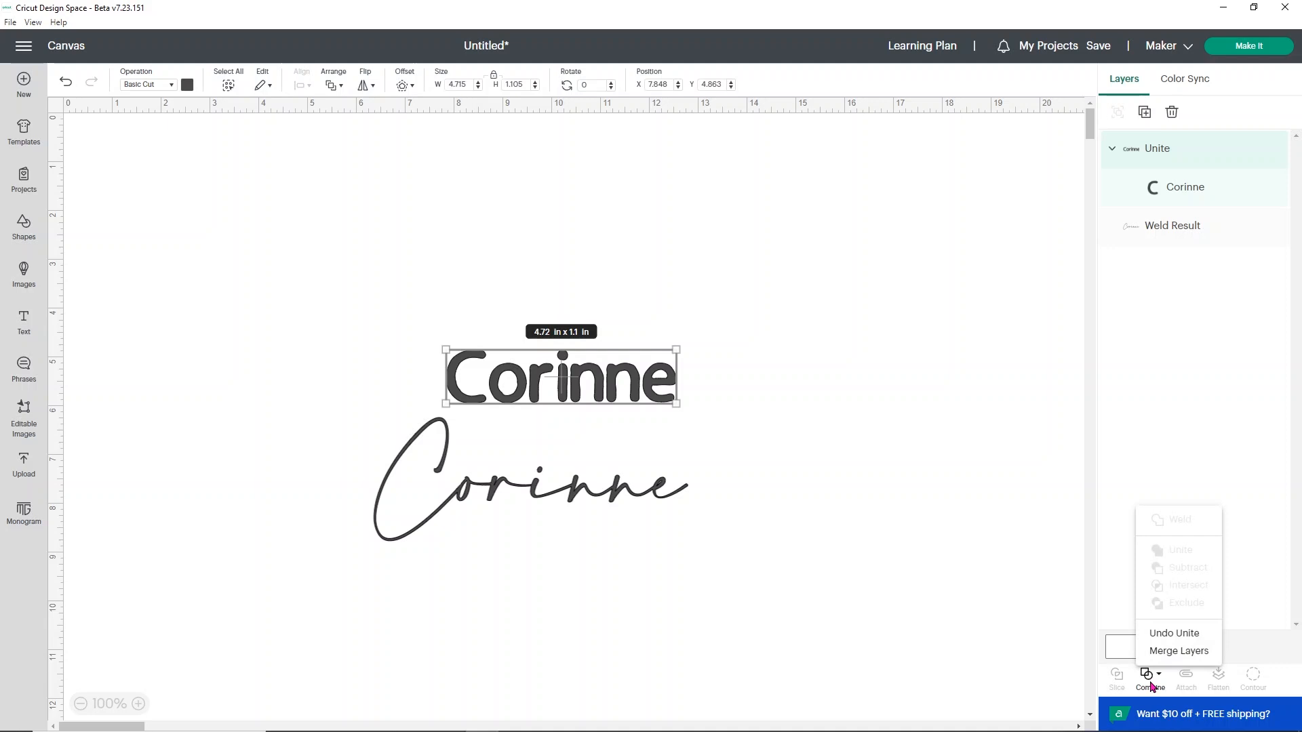
click(1173, 632)
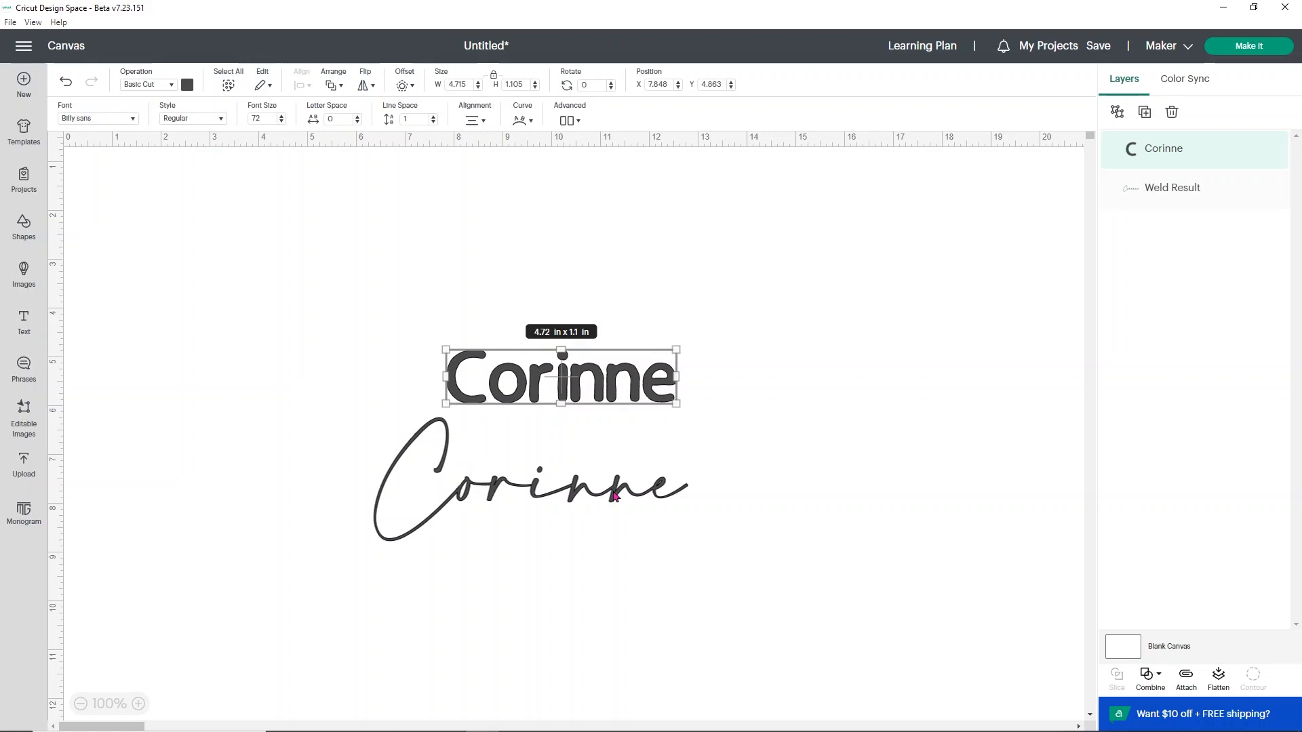
Step: Check the image info of the welded script name to find out which font it uses
click(617, 495)
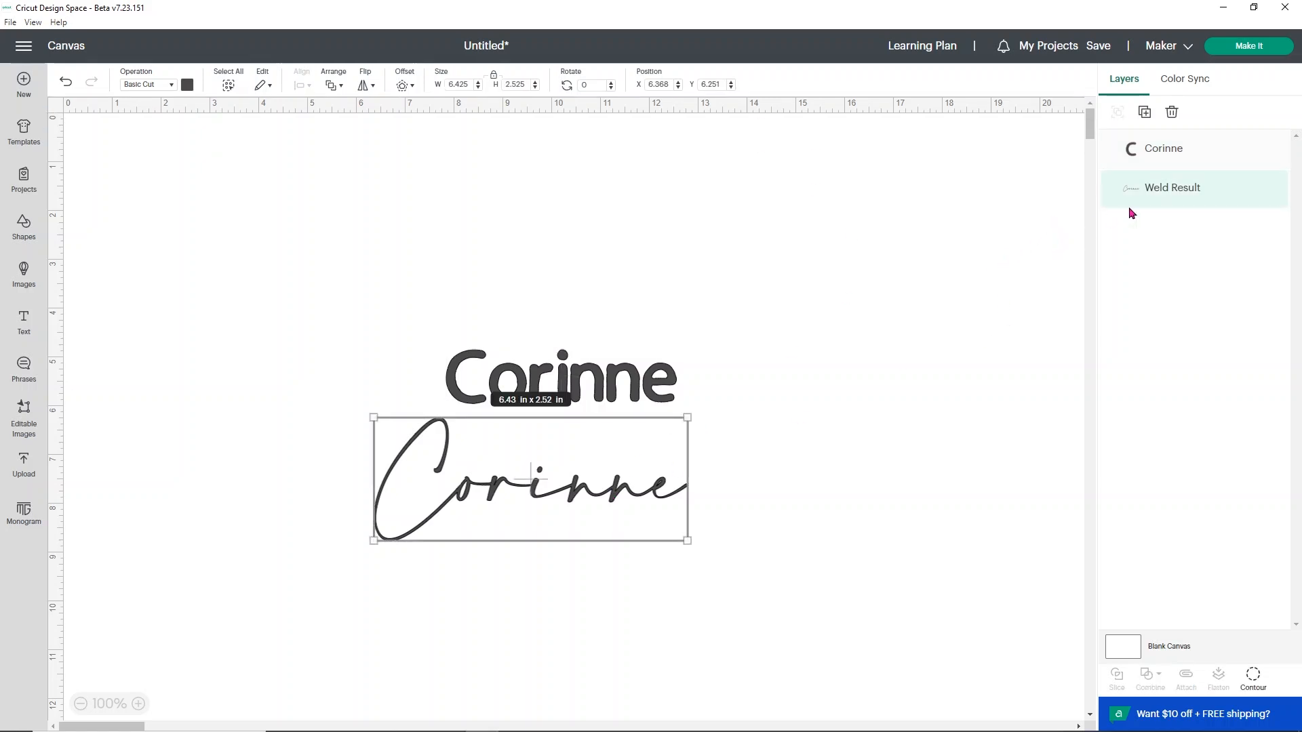
right_click(1166, 196)
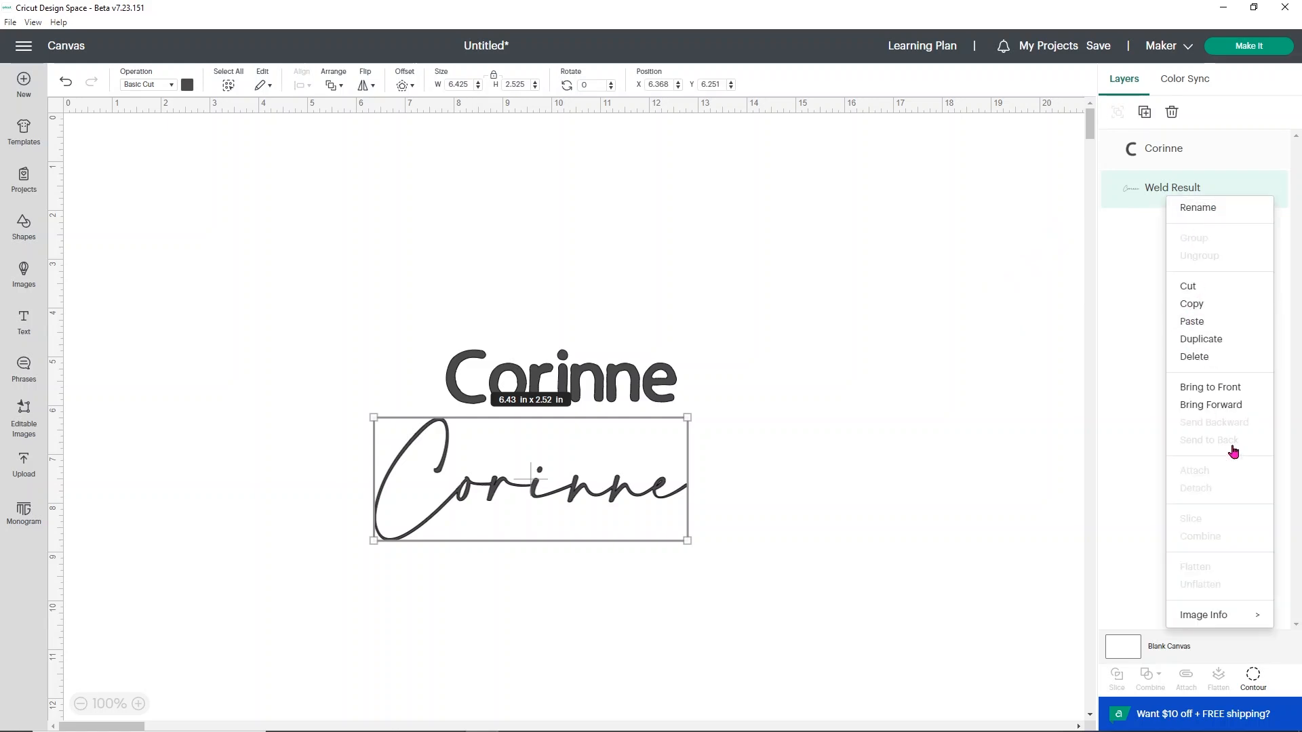
mouse_move(1196, 625)
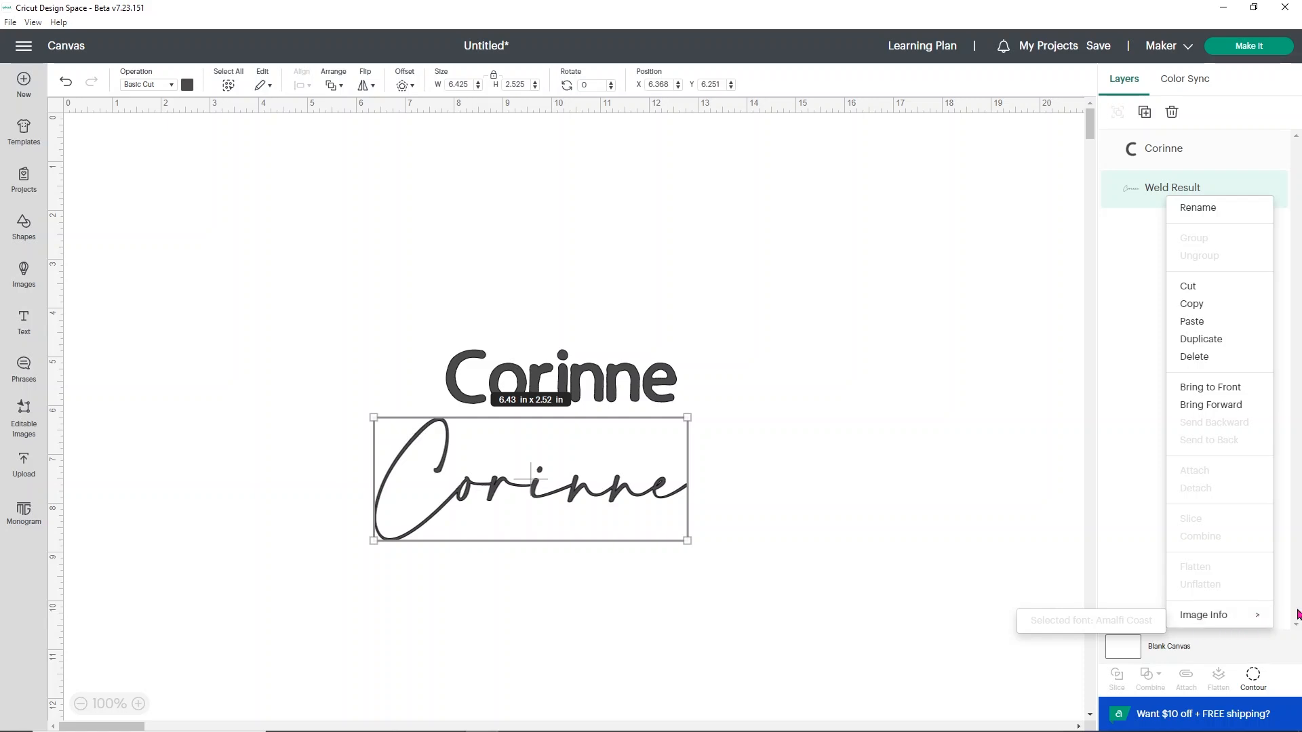
click(997, 457)
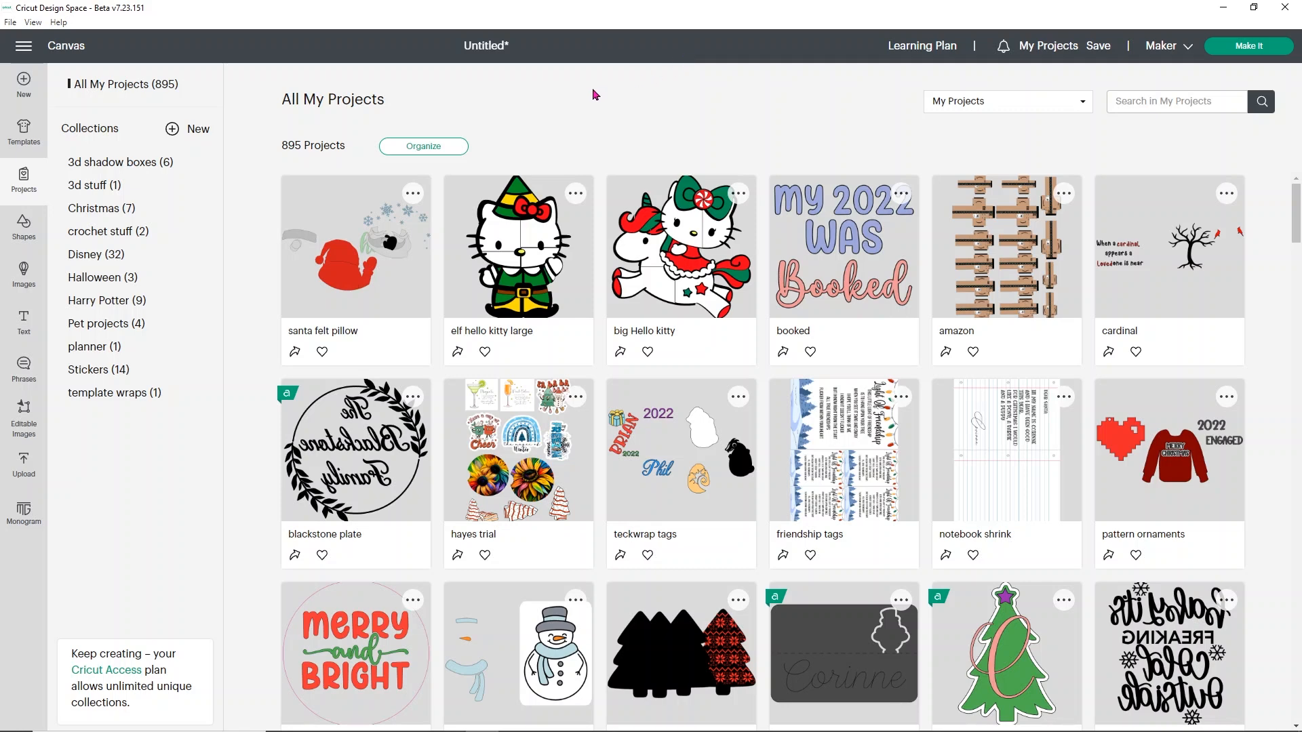
Step: Add the "santa felt pillow" project to the Christmas collection and save the change
click(413, 194)
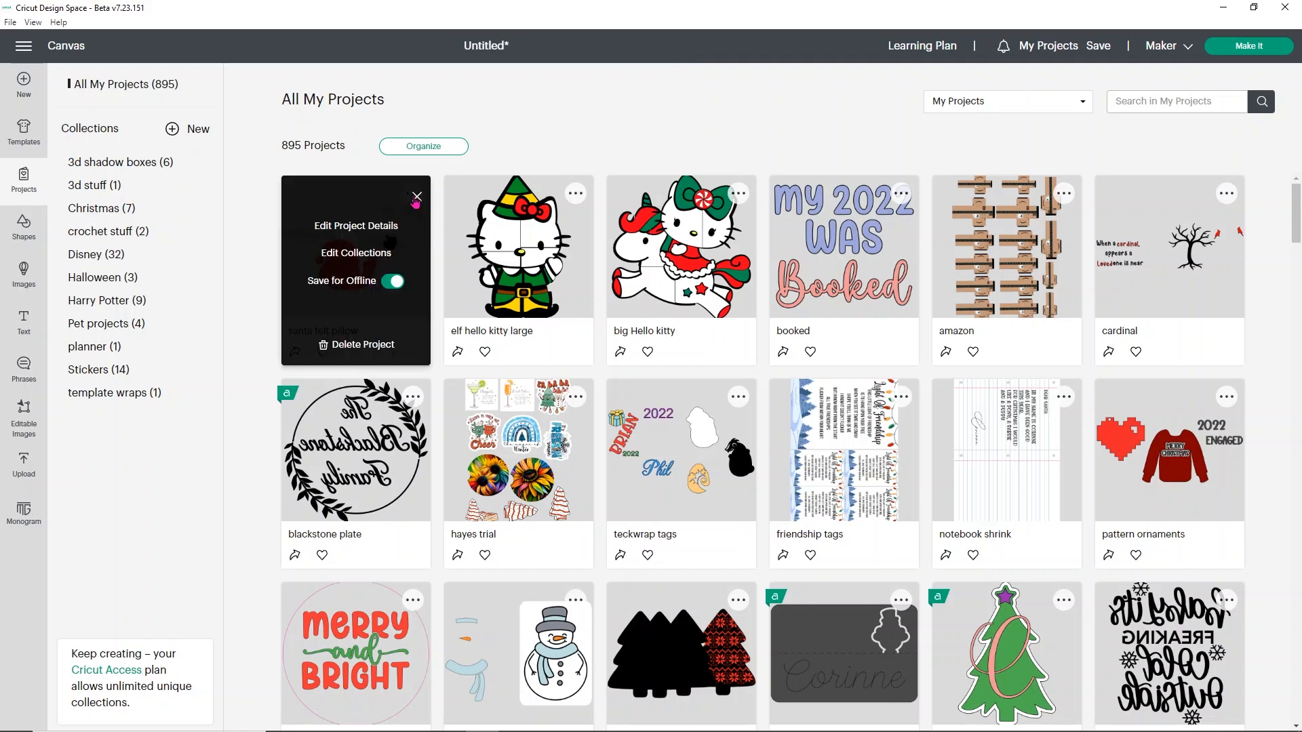
click(360, 260)
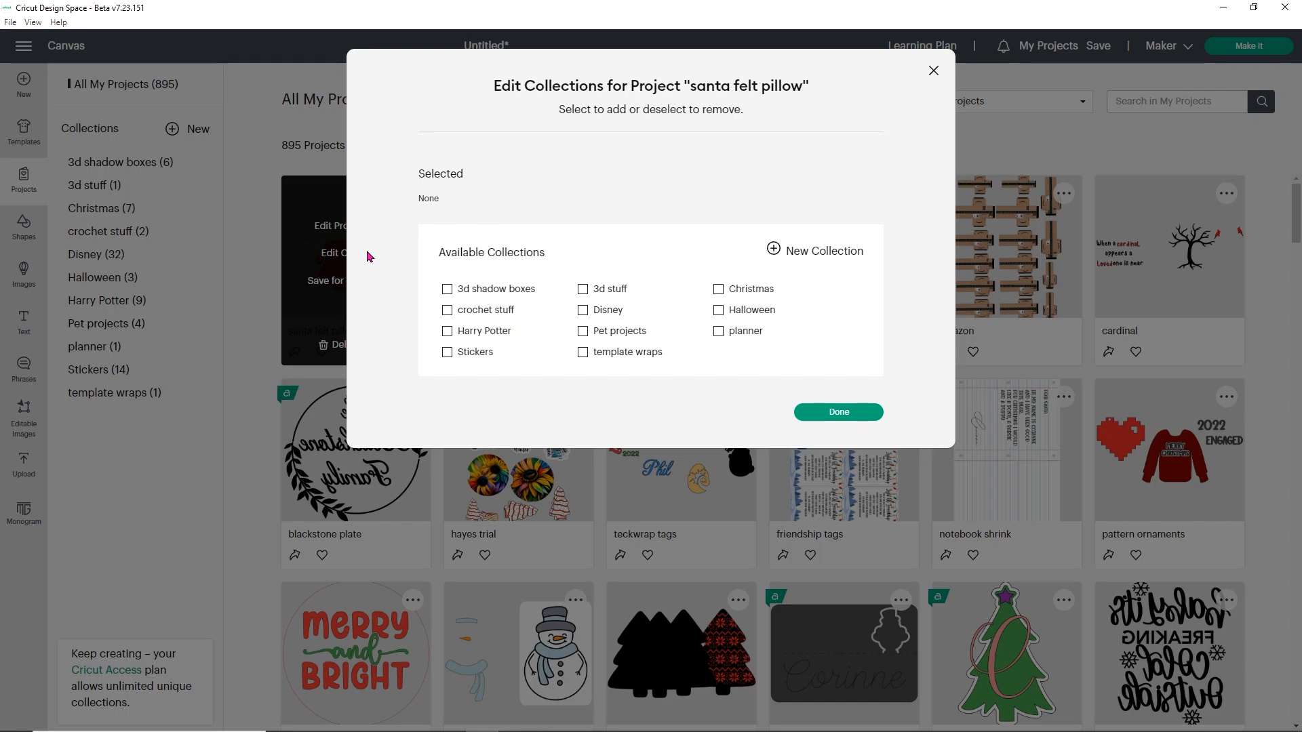
click(720, 290)
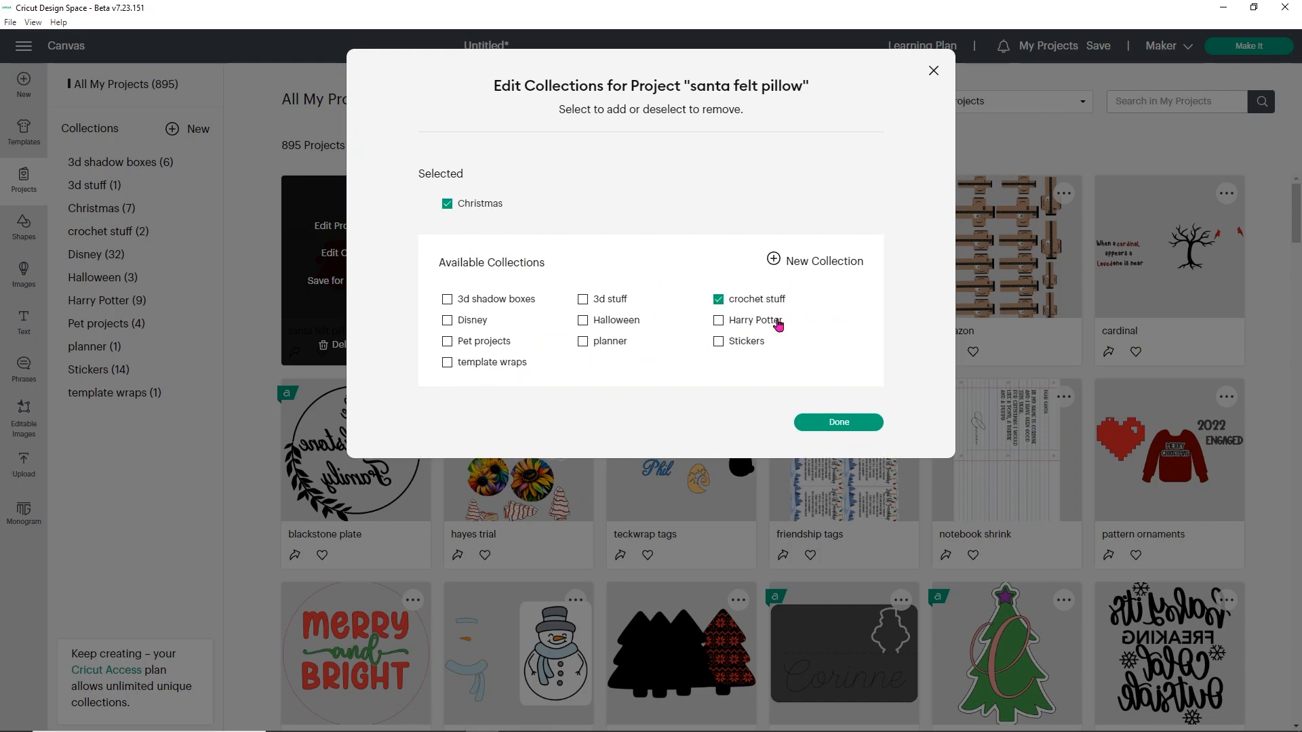
click(848, 424)
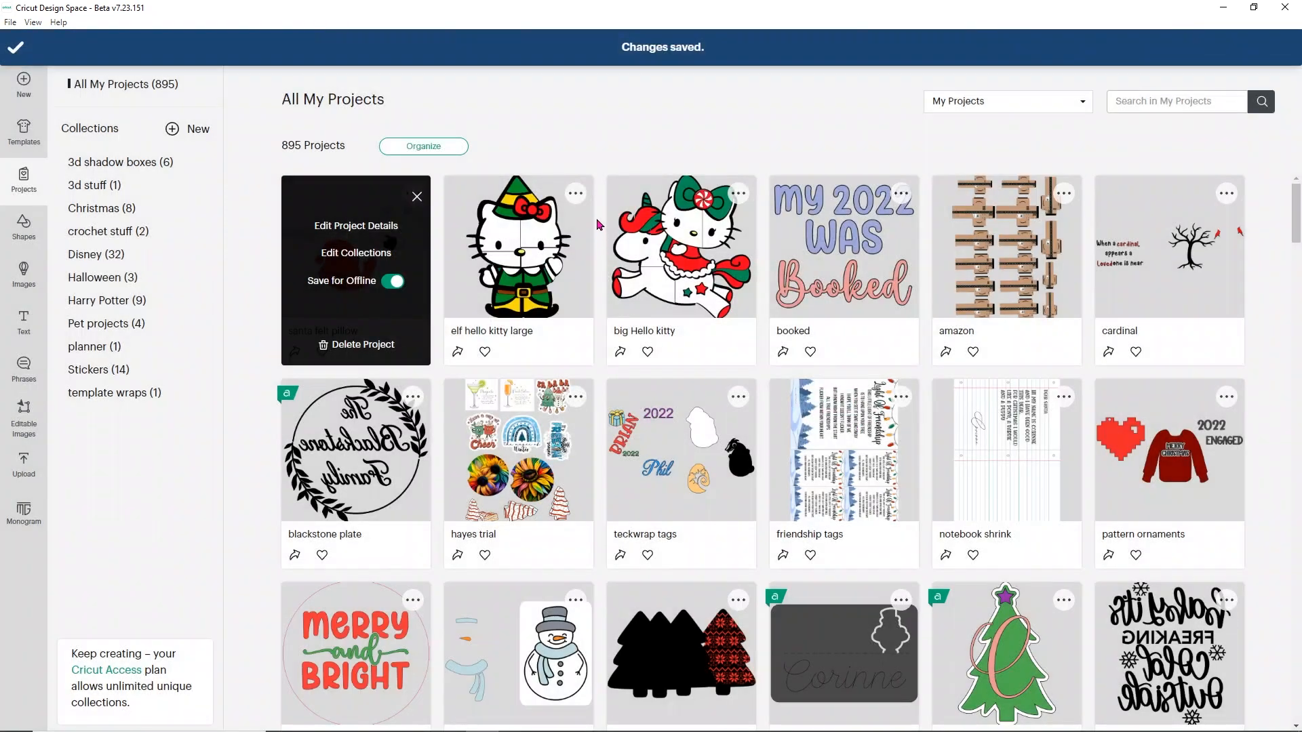
Step: Add the "elf hello kitty large" project to the Christmas collection and save the change
click(575, 194)
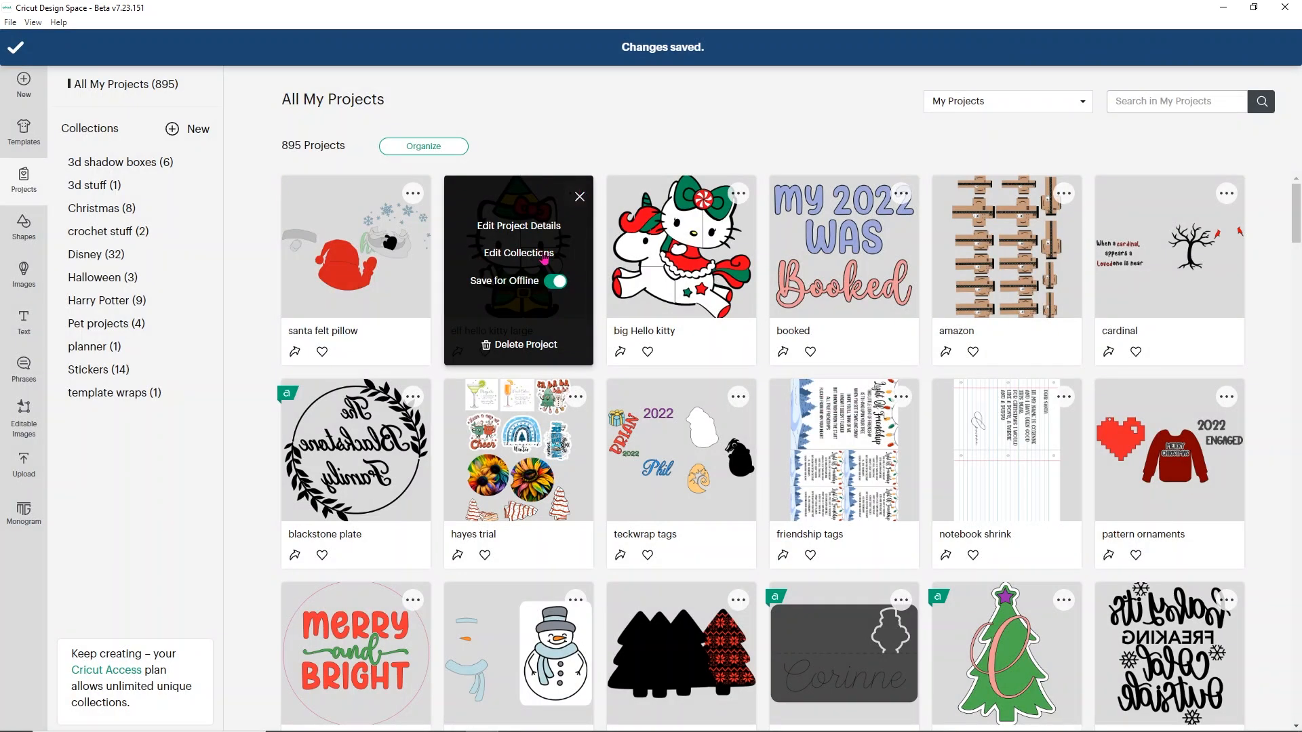
click(543, 259)
click(746, 296)
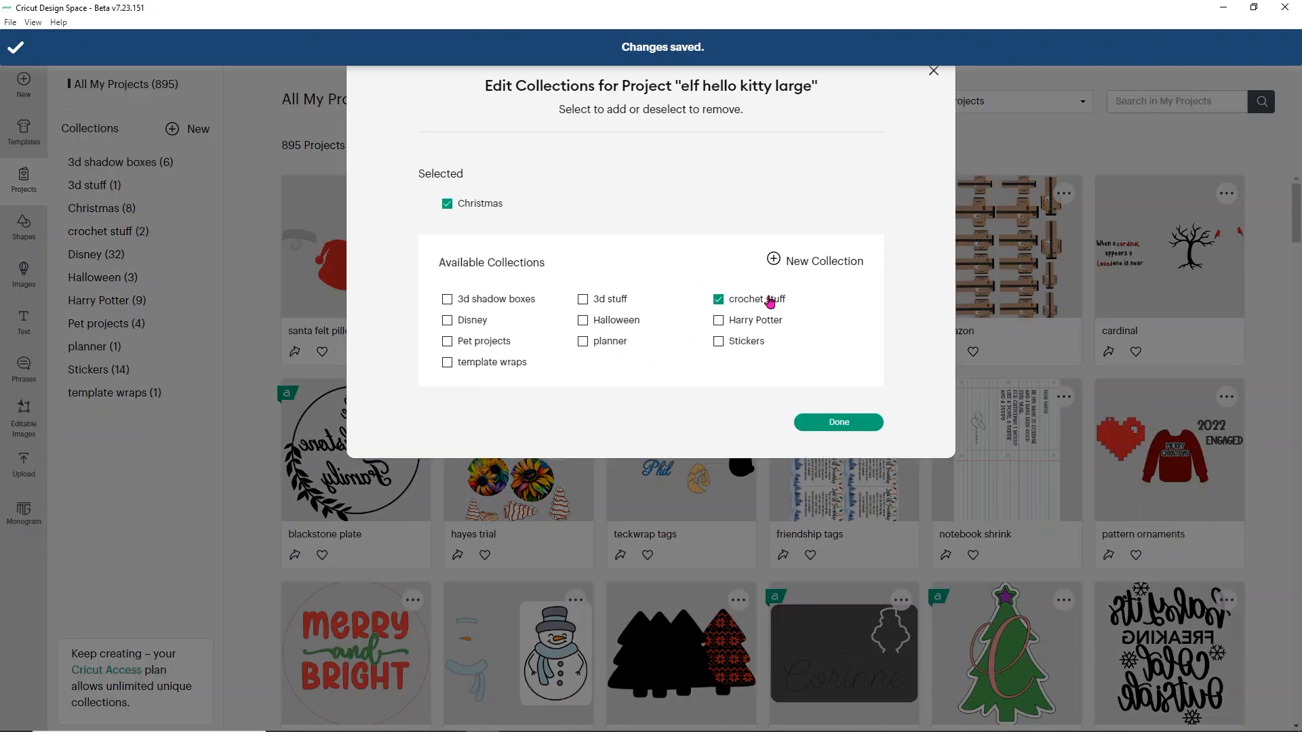
click(840, 422)
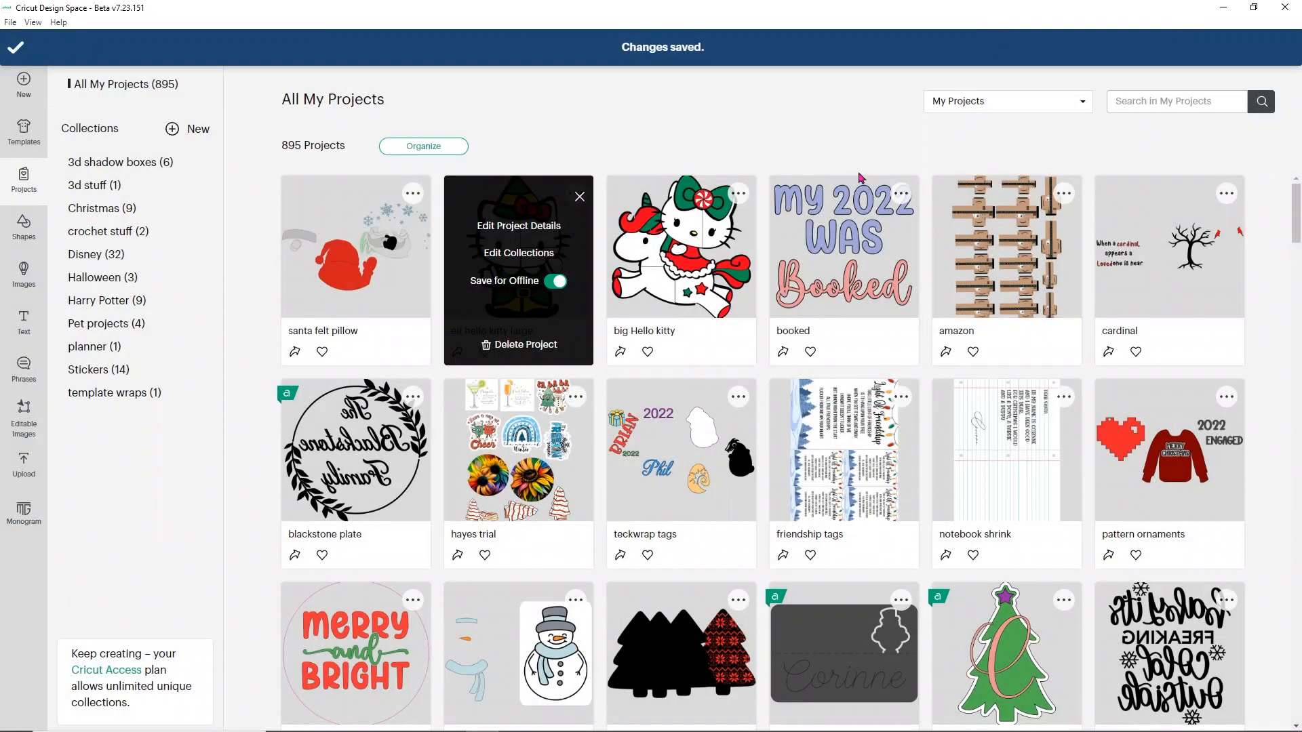
Step: Create a new collection named "print then cut" for the "amazon" project and save the assignment
click(1064, 193)
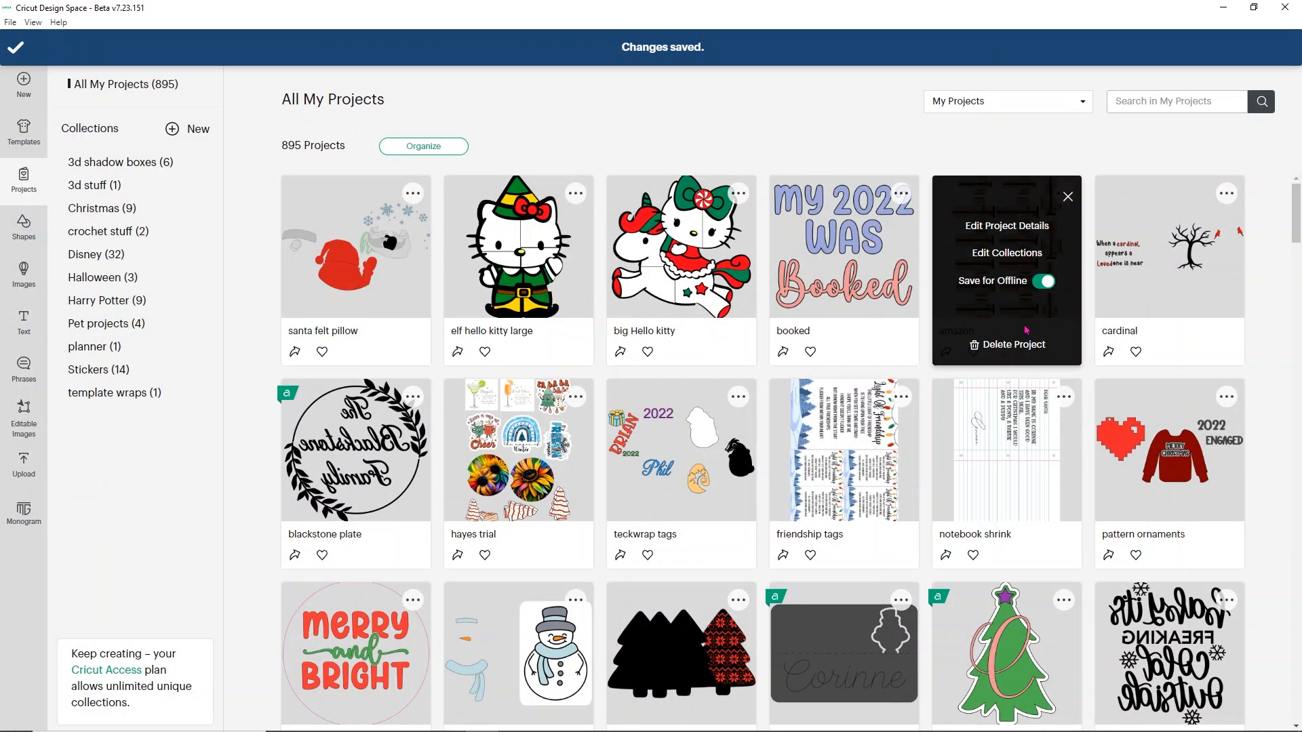
click(1024, 254)
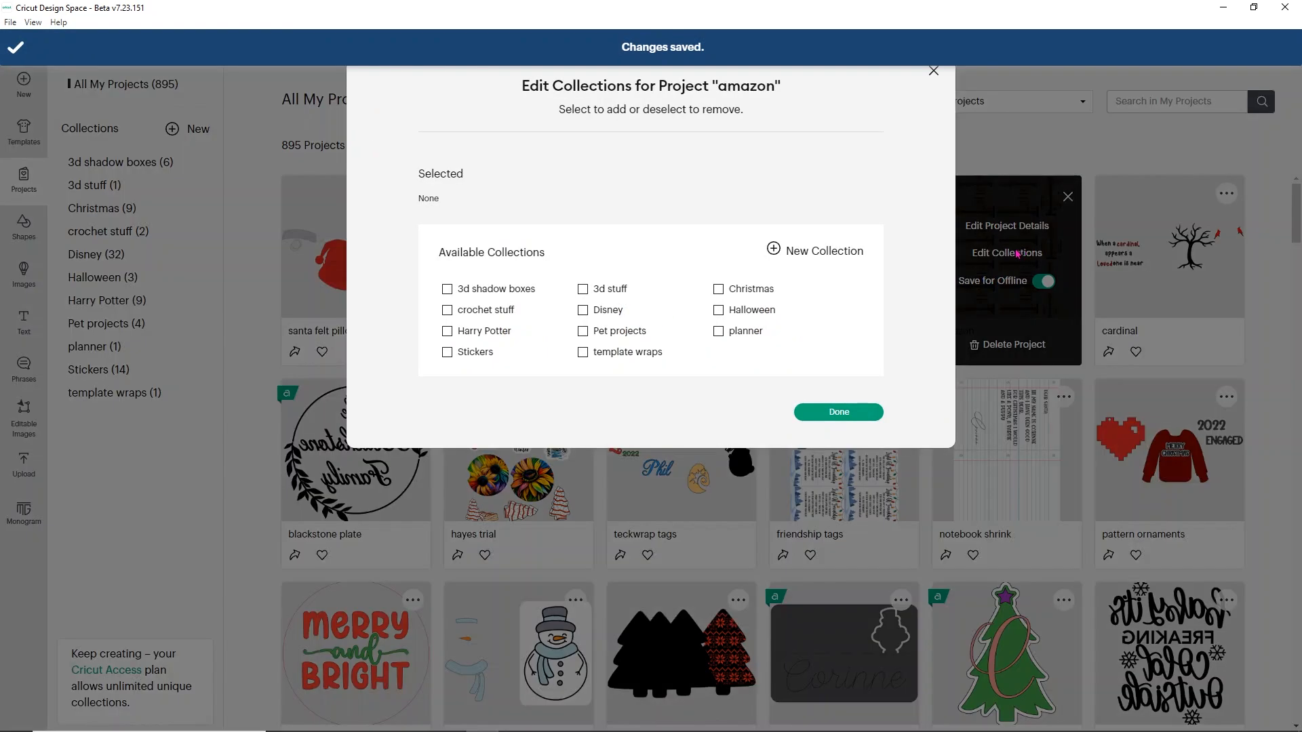
click(774, 251)
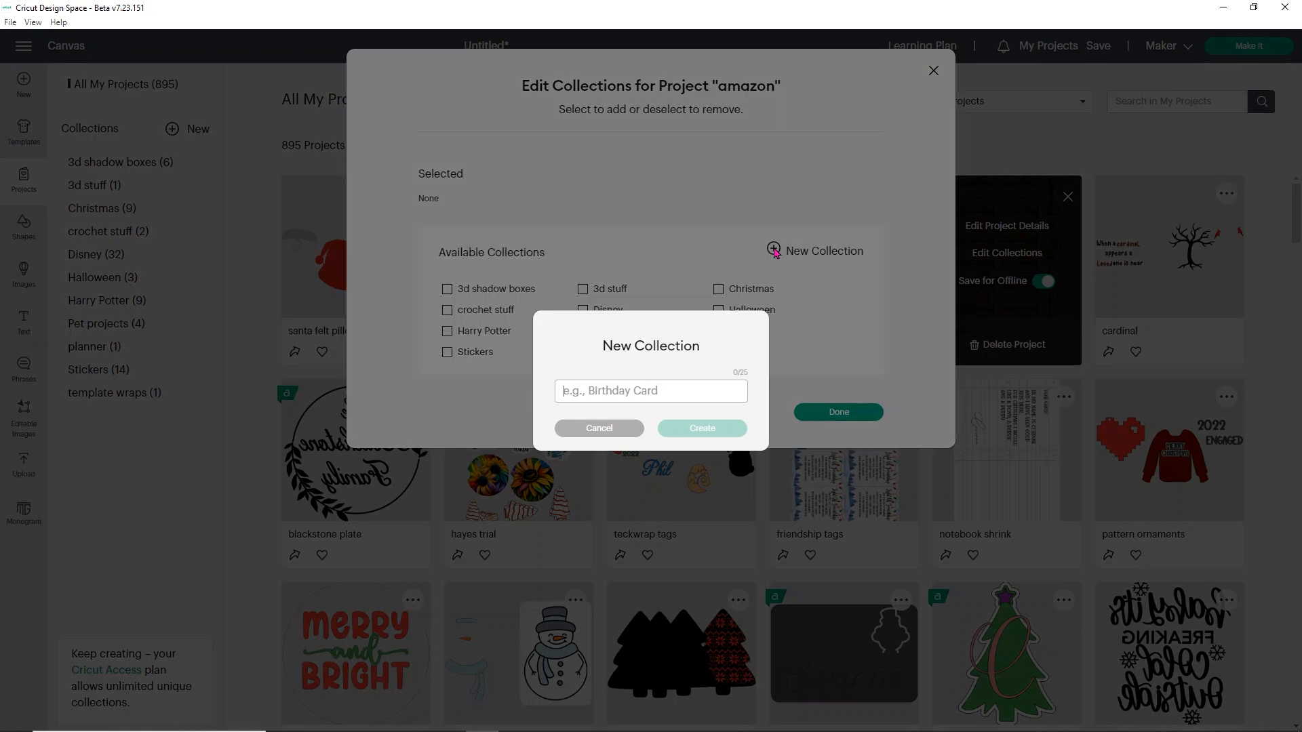
text(print then cut)
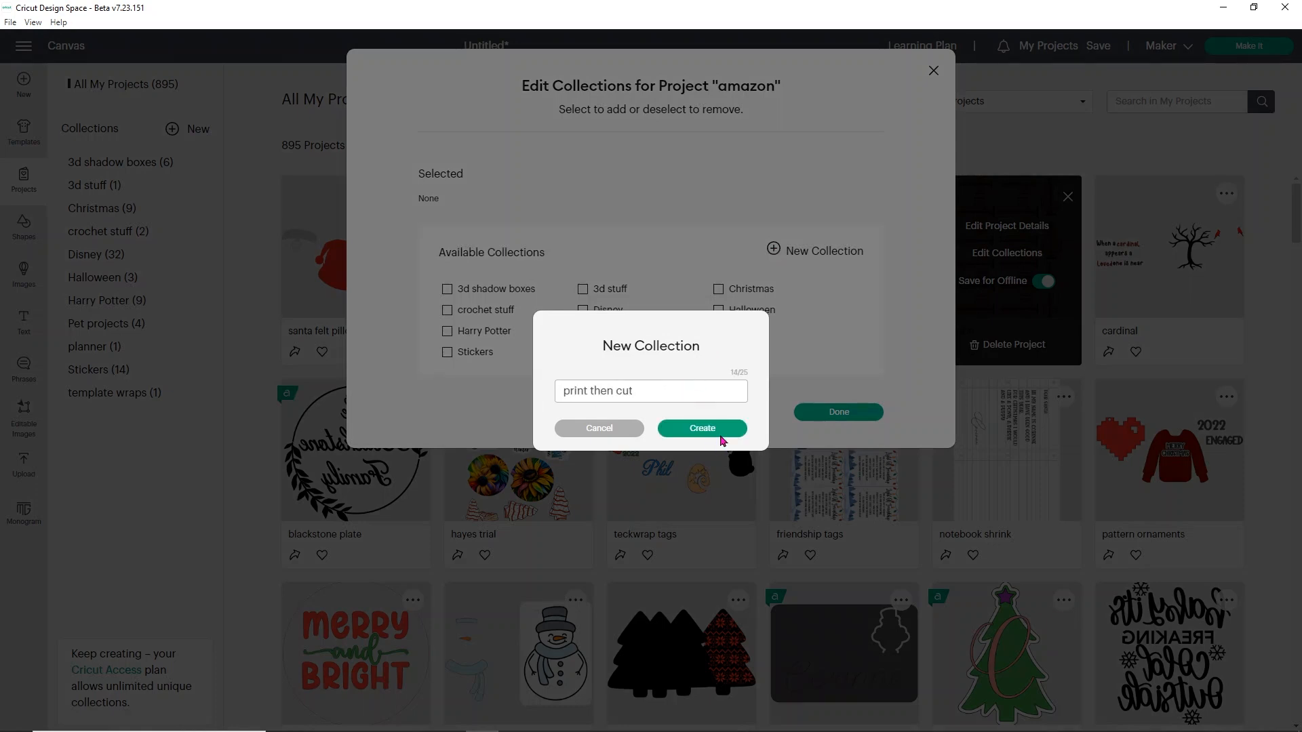
click(728, 427)
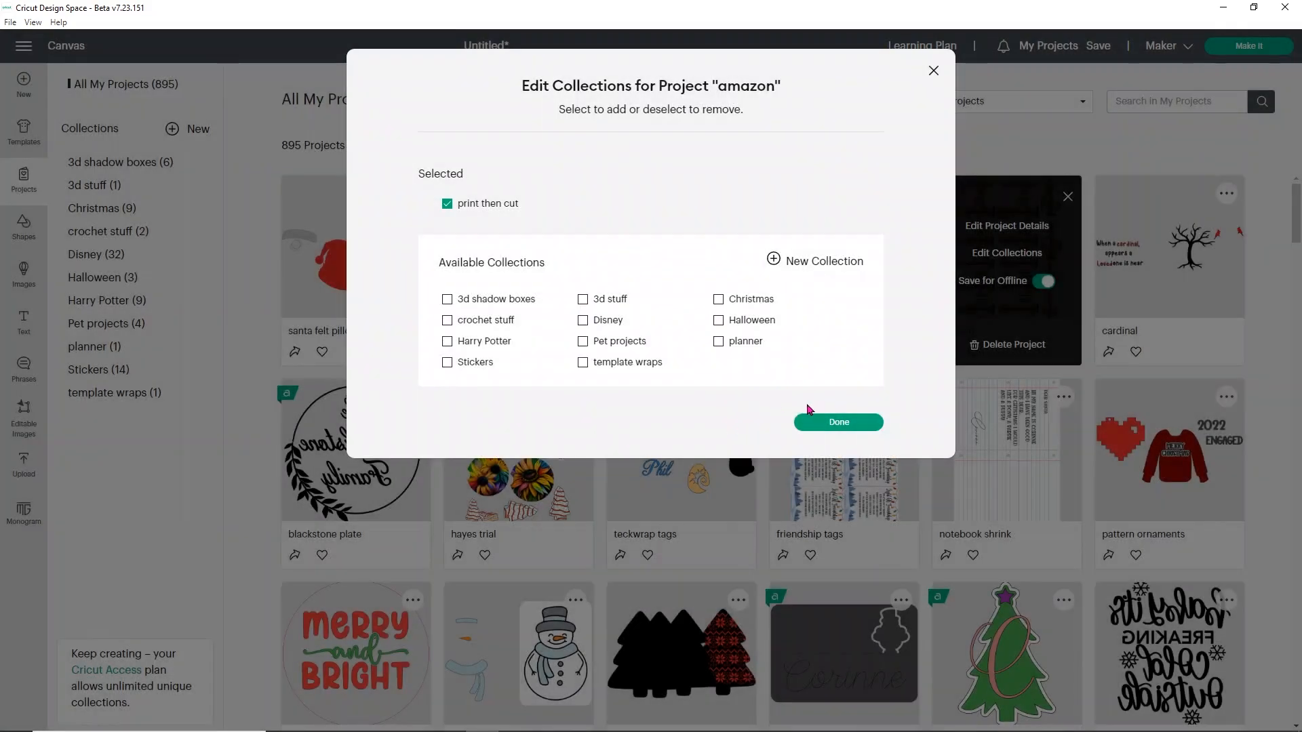
click(831, 425)
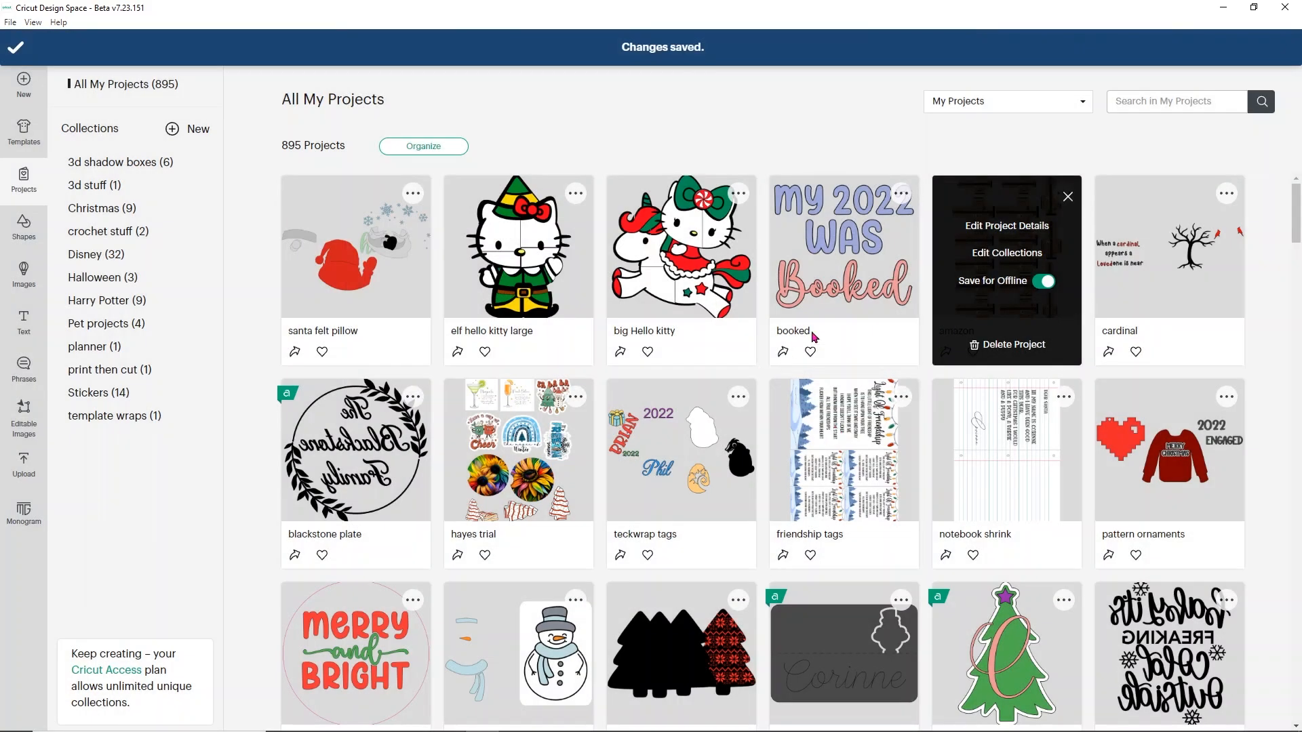
Step: Add the "hayes trial" project to the print then cut, Christmas and Stickers collections and save
click(576, 397)
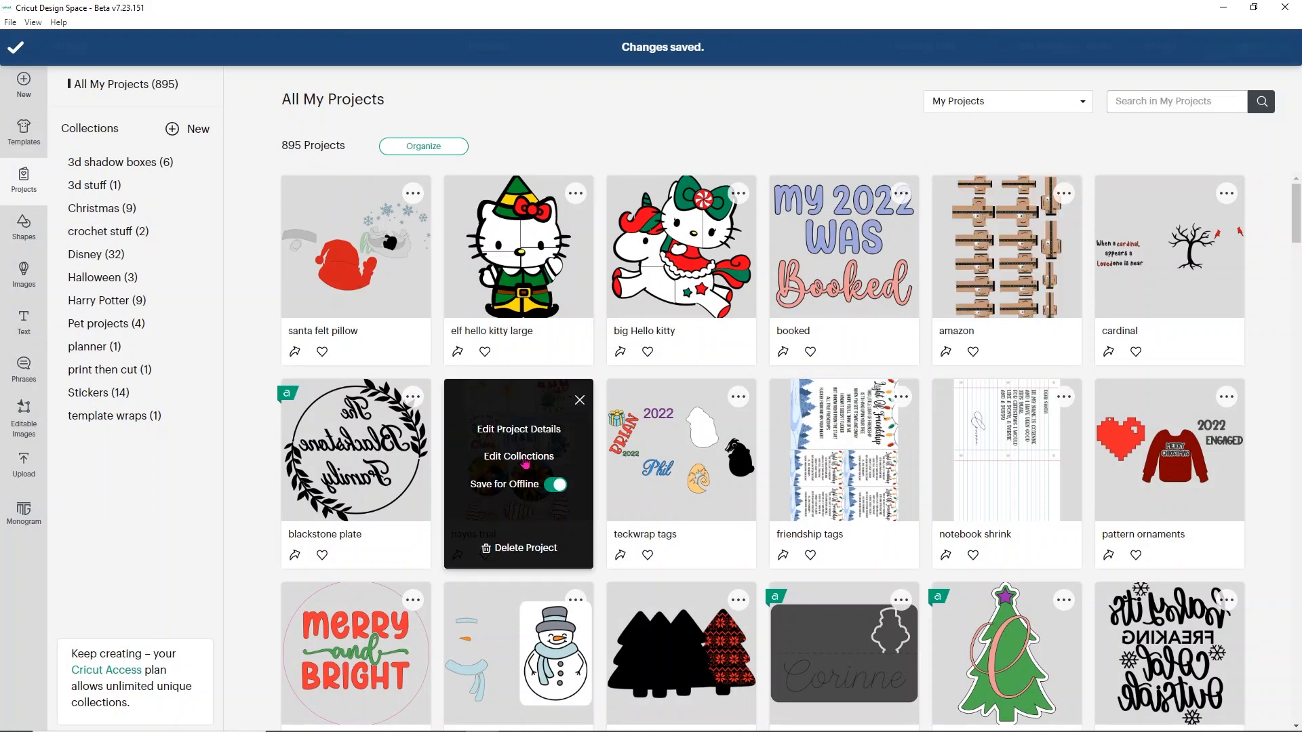
click(526, 461)
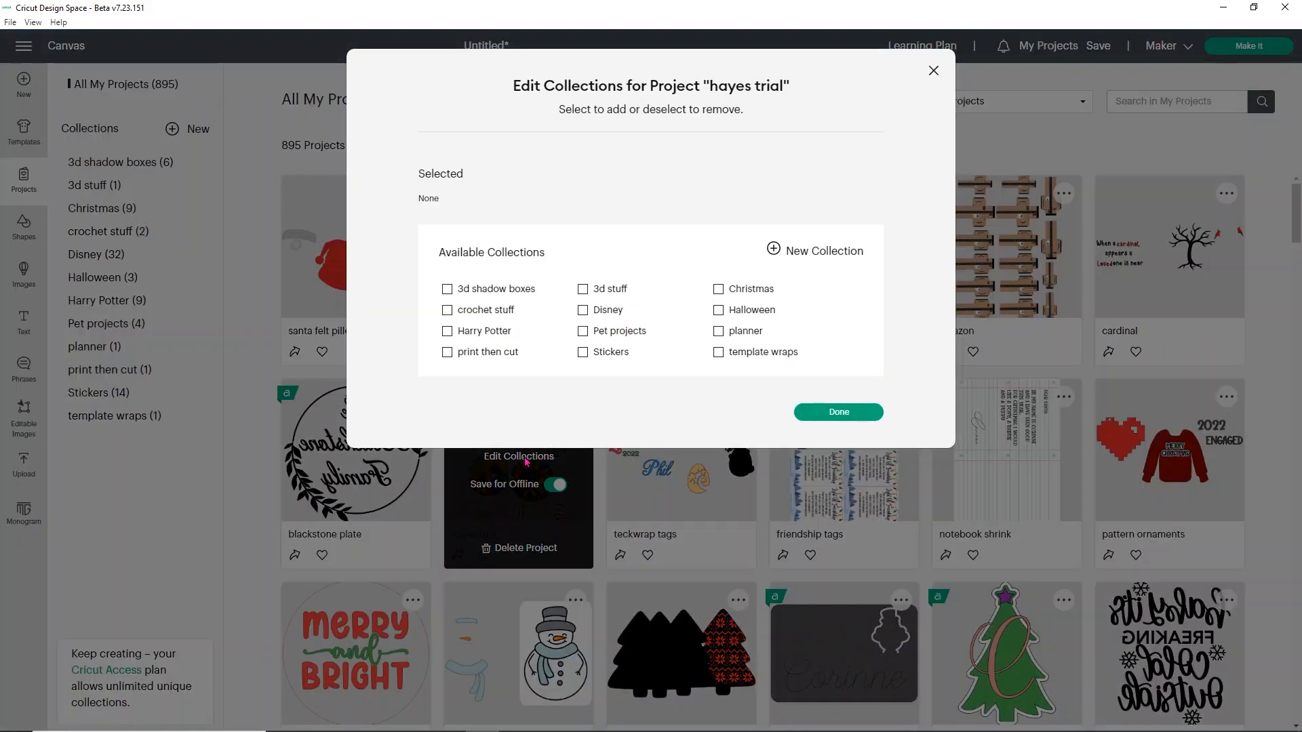
click(448, 353)
click(720, 300)
click(718, 341)
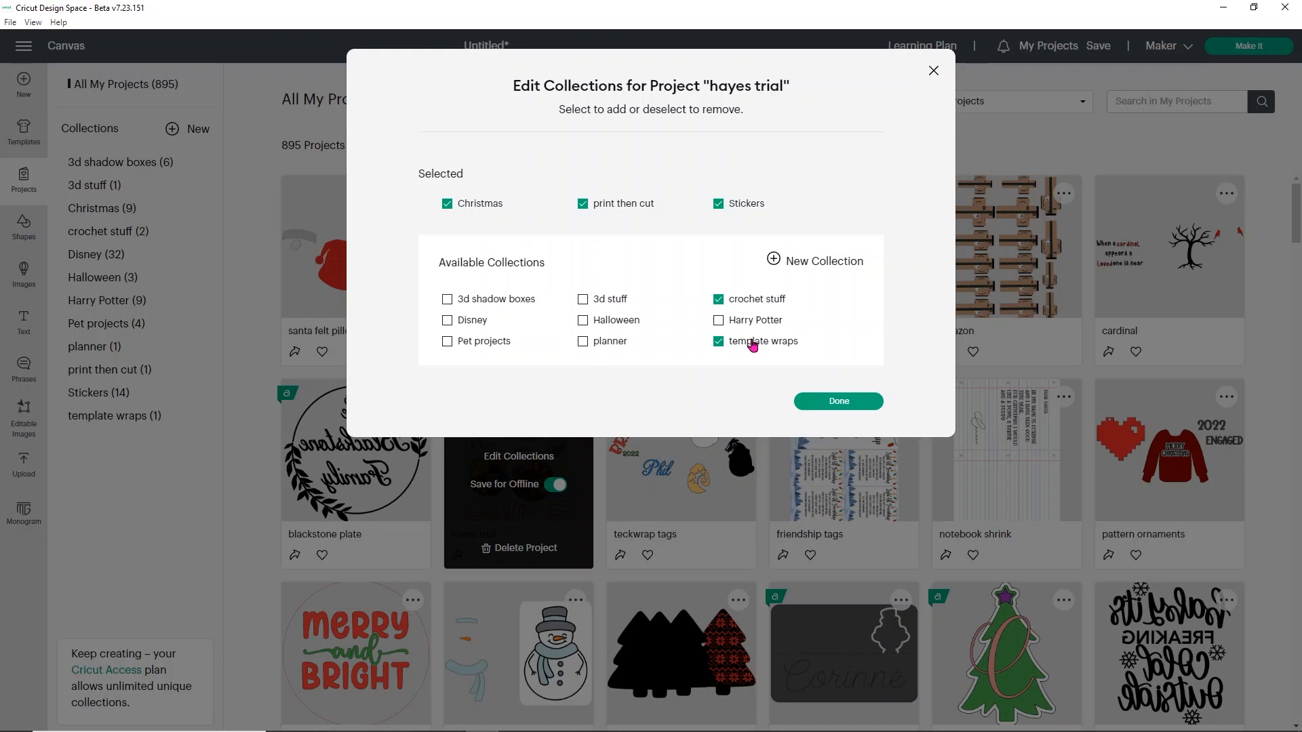
click(852, 402)
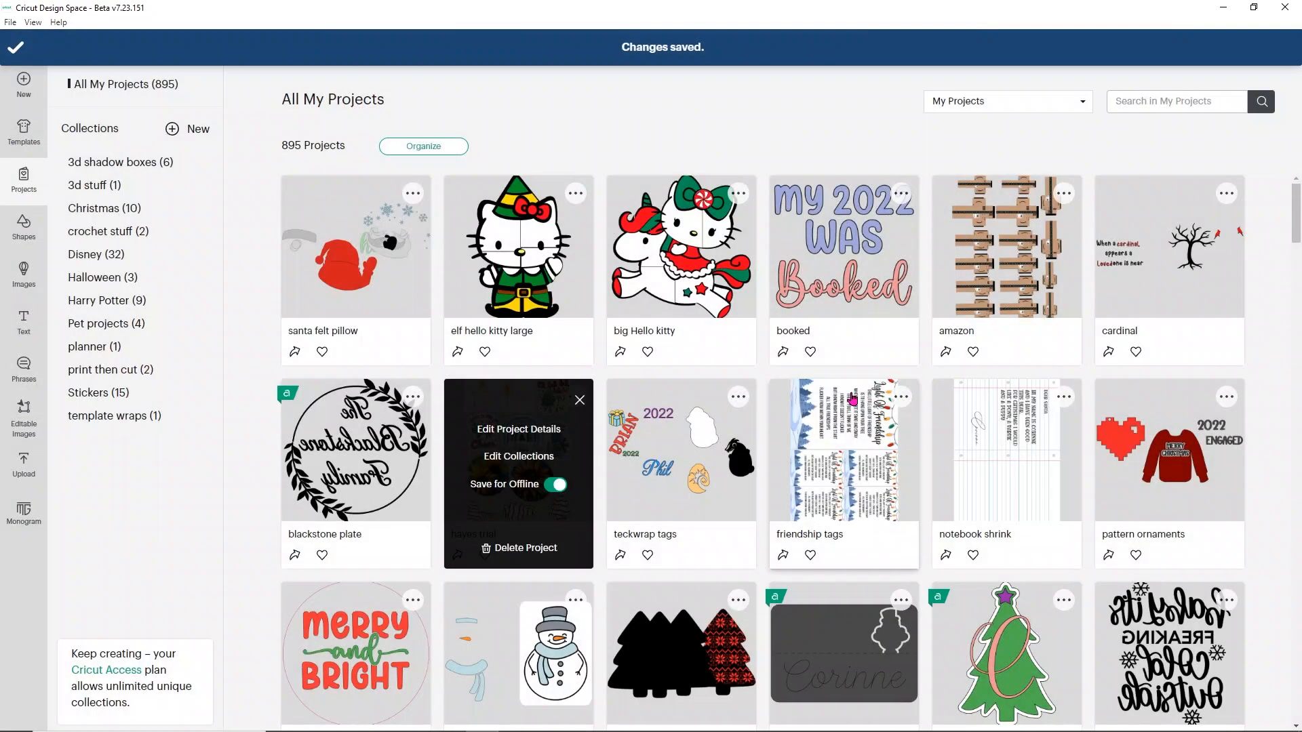
Step: Look through the projects stored in the Christmas, Stickers, Disney and 3d shadow boxes collections
click(103, 212)
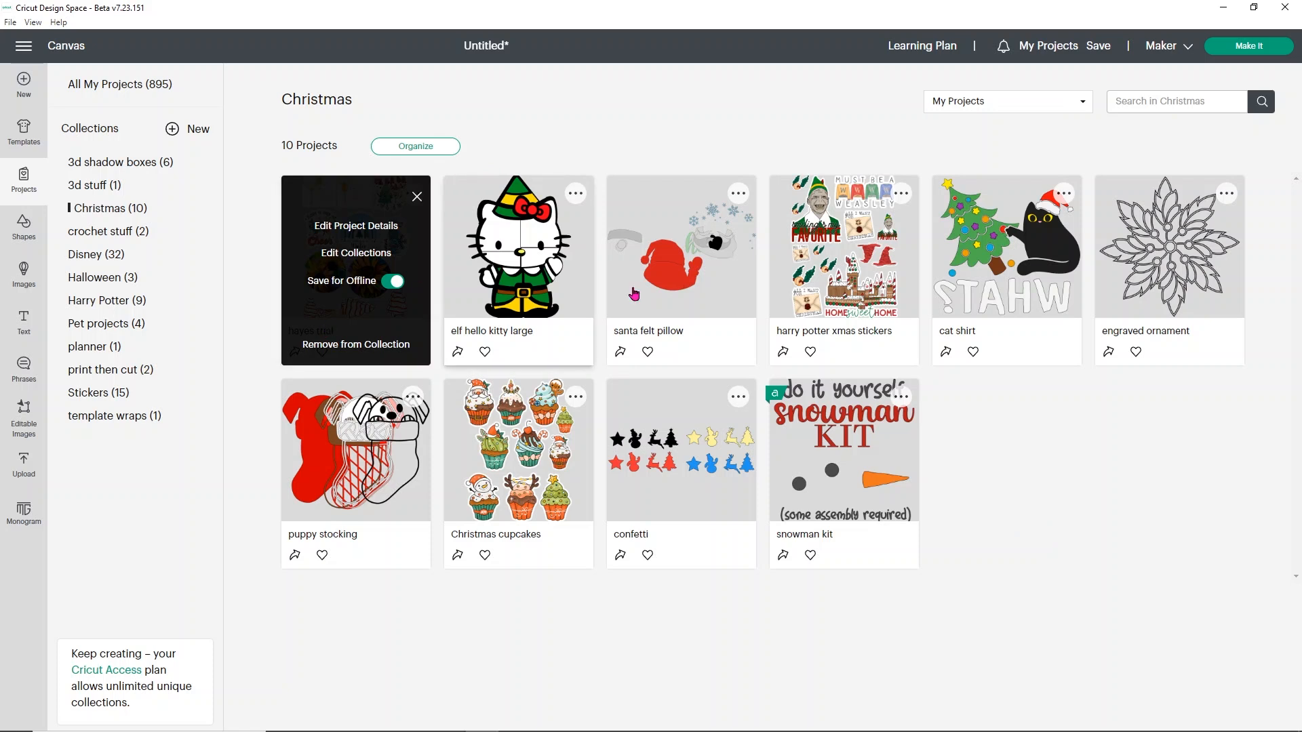
click(416, 197)
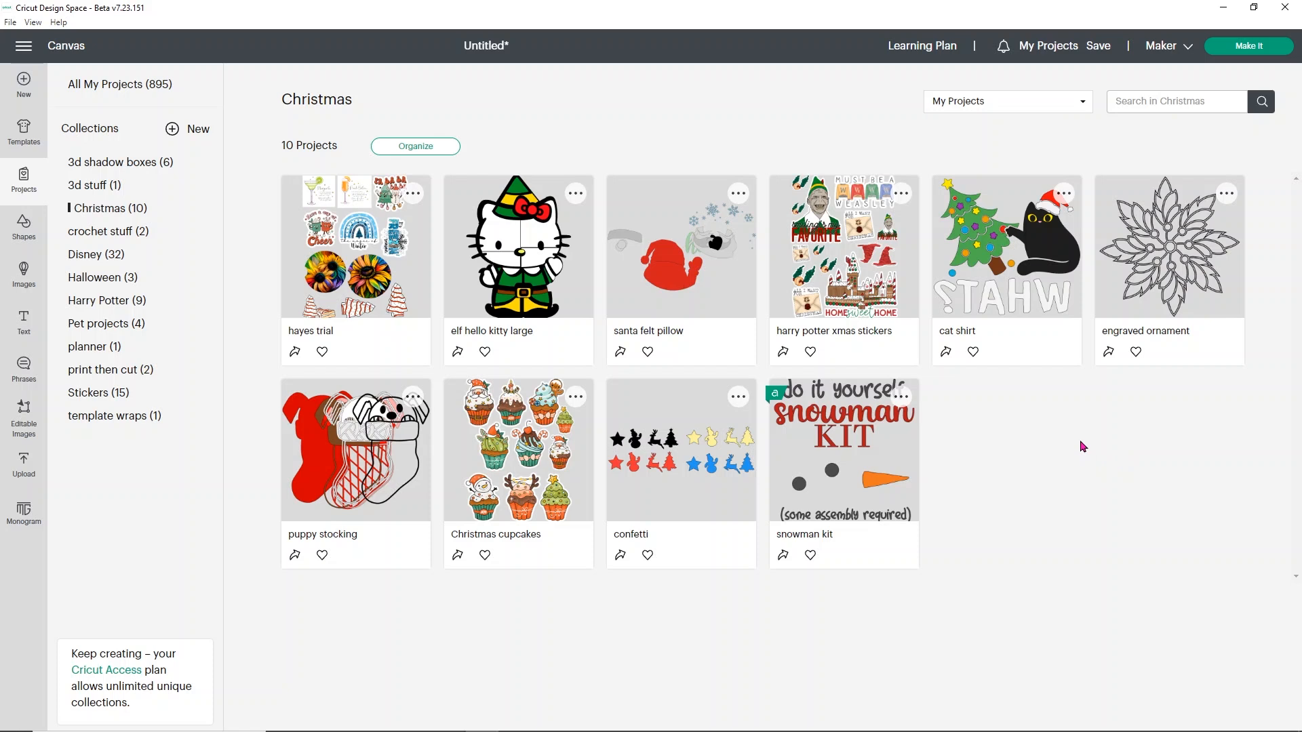
click(100, 393)
scroll(863, 661, down, 2)
scroll(861, 658, up, 2)
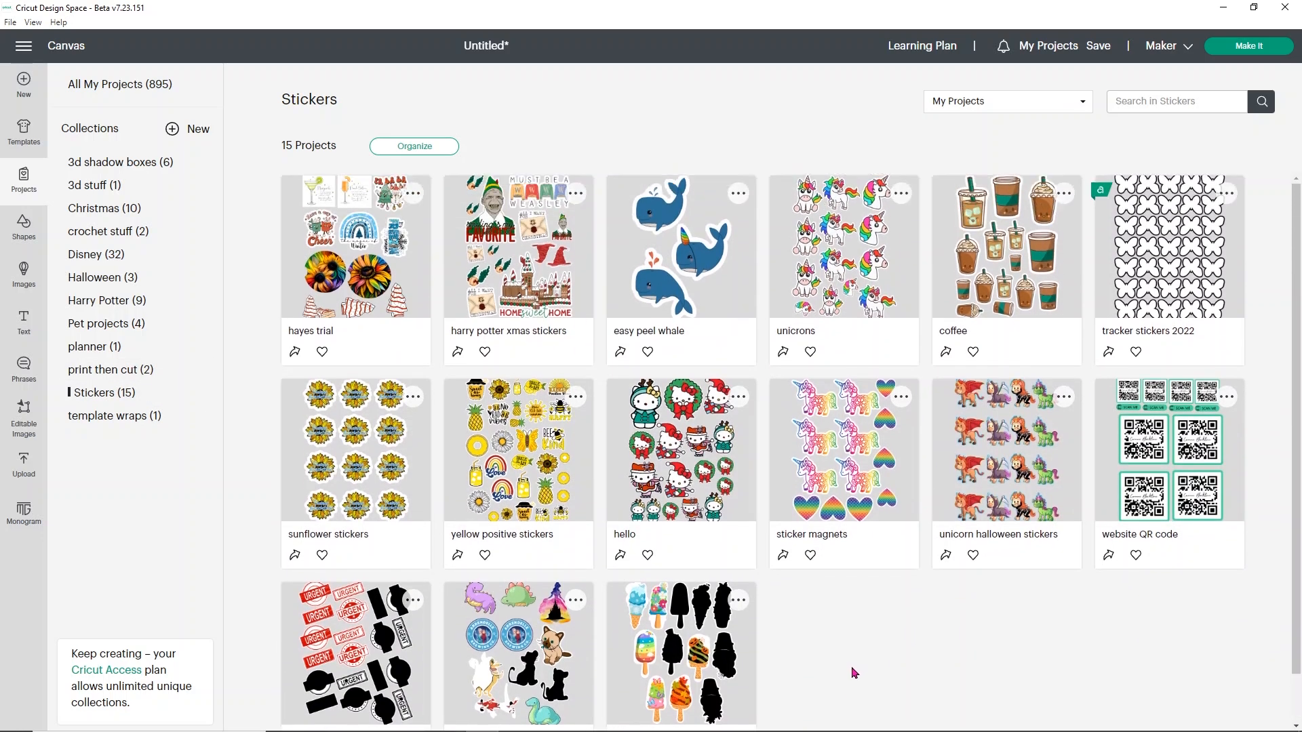
click(107, 256)
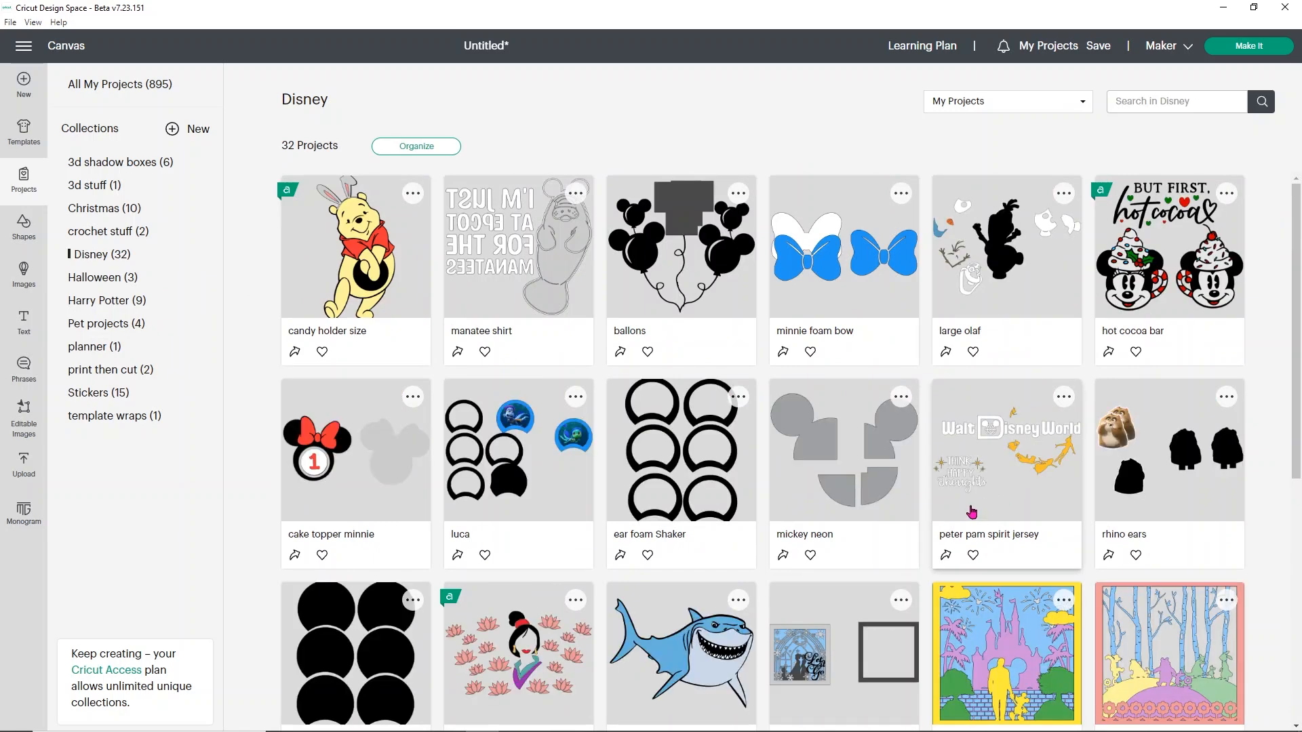
click(139, 166)
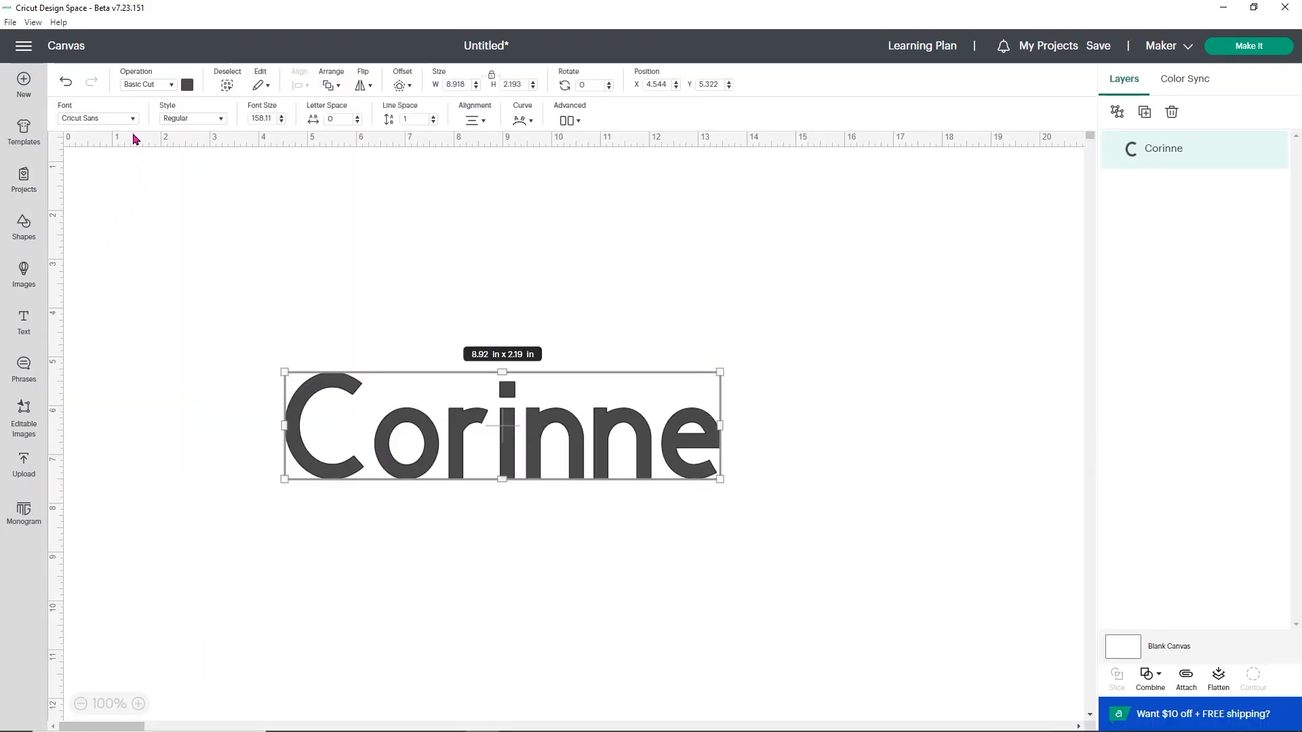
Step: Browse the system fonts for the selected name text and bookmark Antouk Slant Personal Use
click(133, 121)
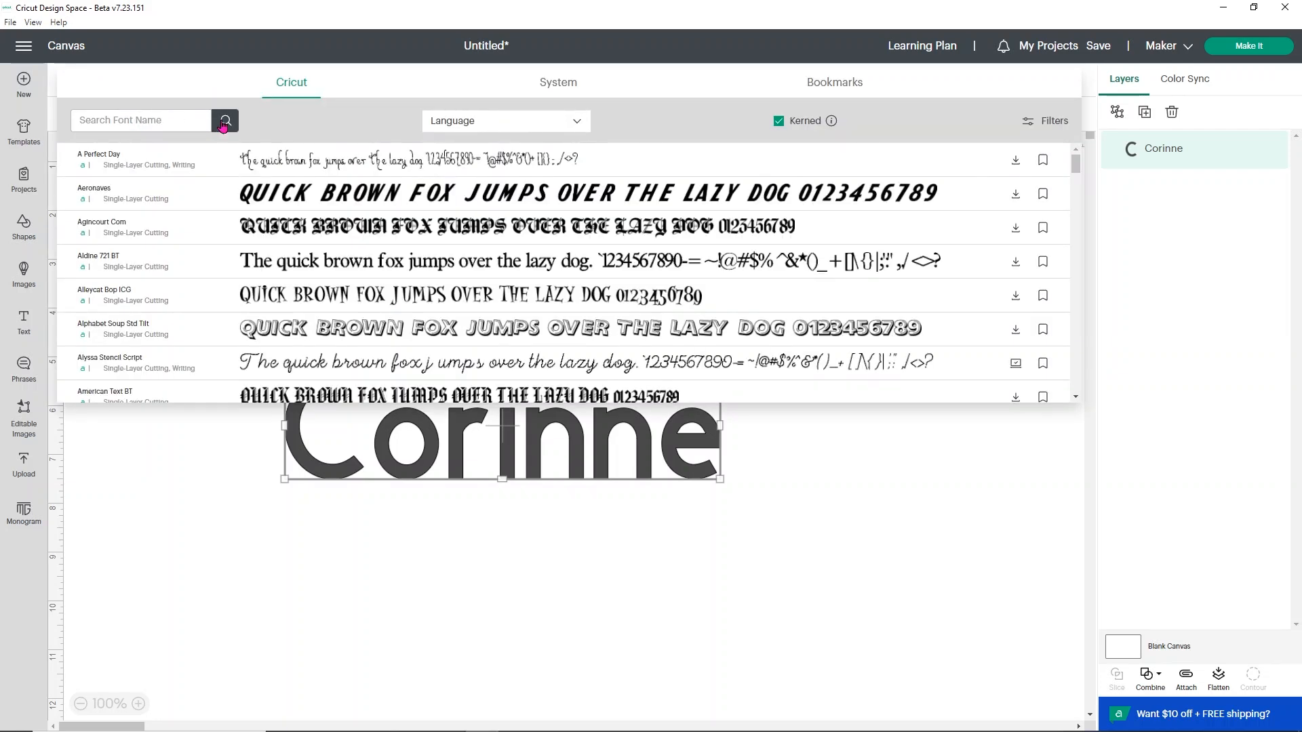
click(558, 84)
scroll(675, 266, down, 3)
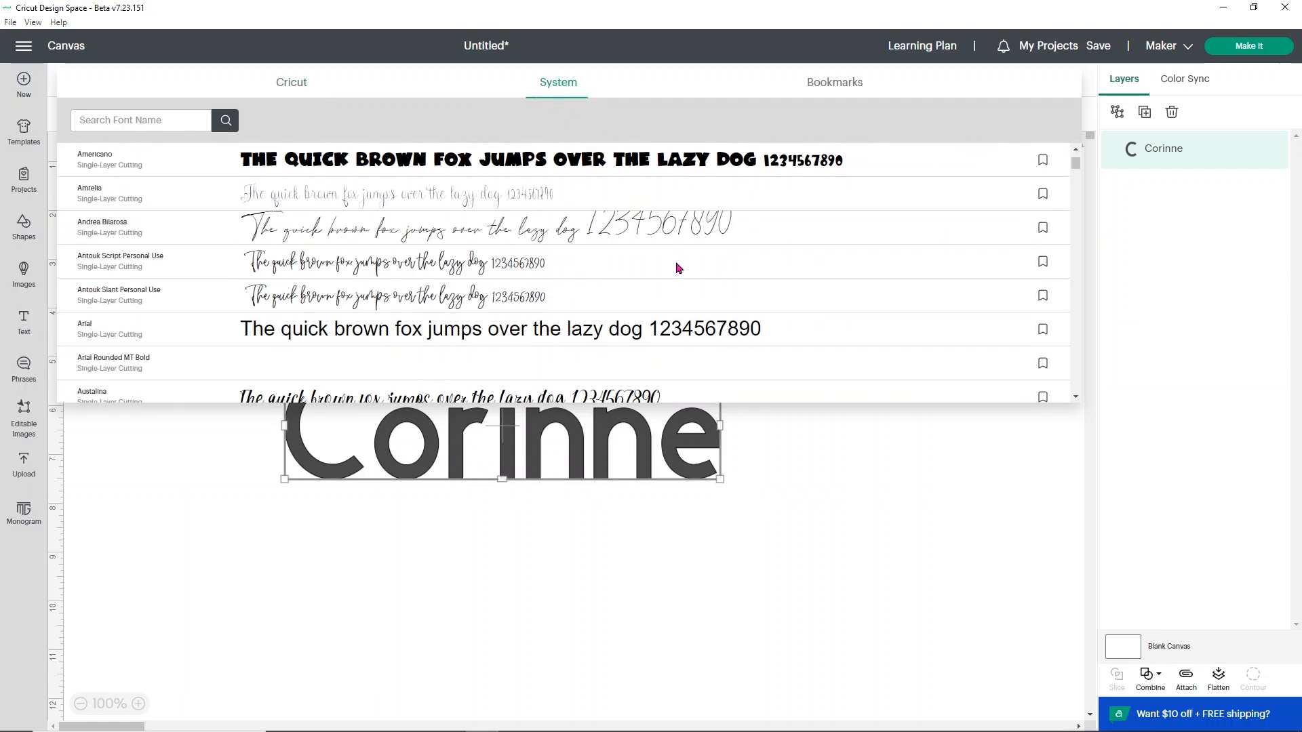
scroll(675, 266, down, 2)
scroll(677, 258, up, 2)
click(1043, 299)
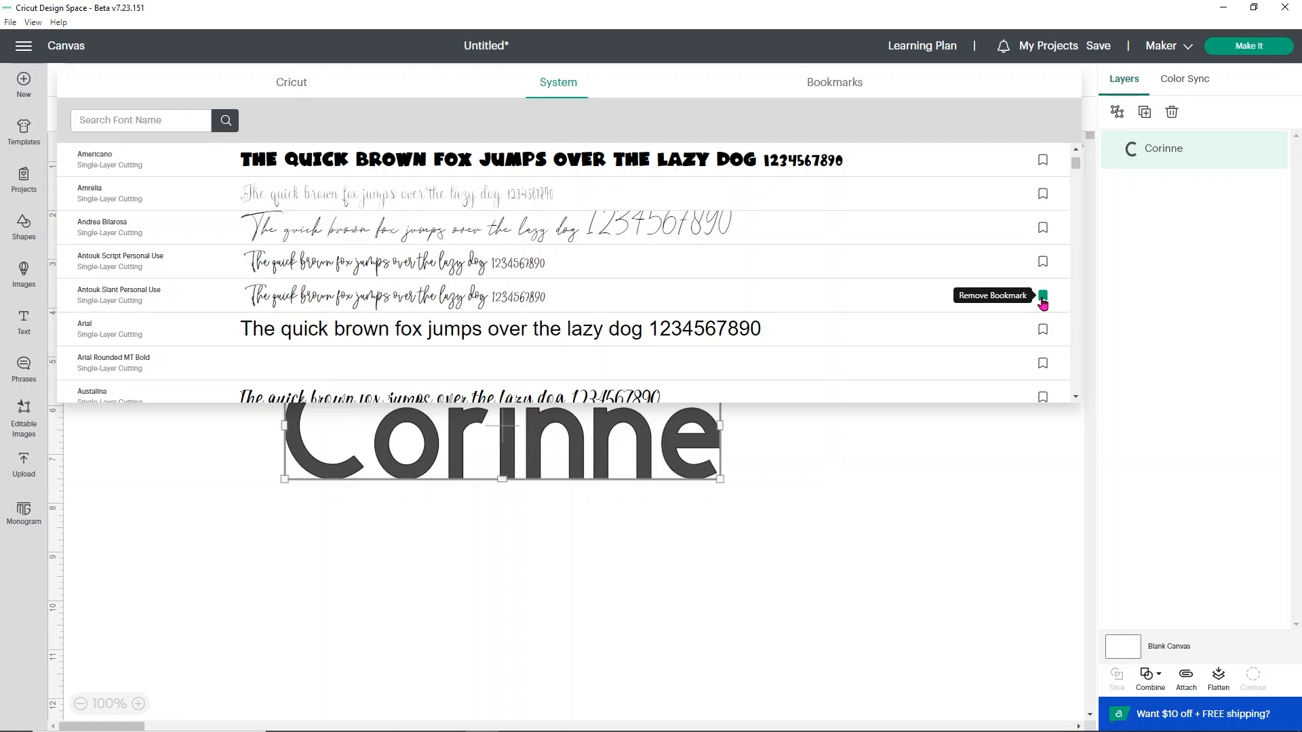
Step: Bookmark the Better Day and Breathing Swash fonts in the system font list
scroll(871, 287, down, 5)
scroll(872, 290, down, 6)
scroll(893, 285, down, 2)
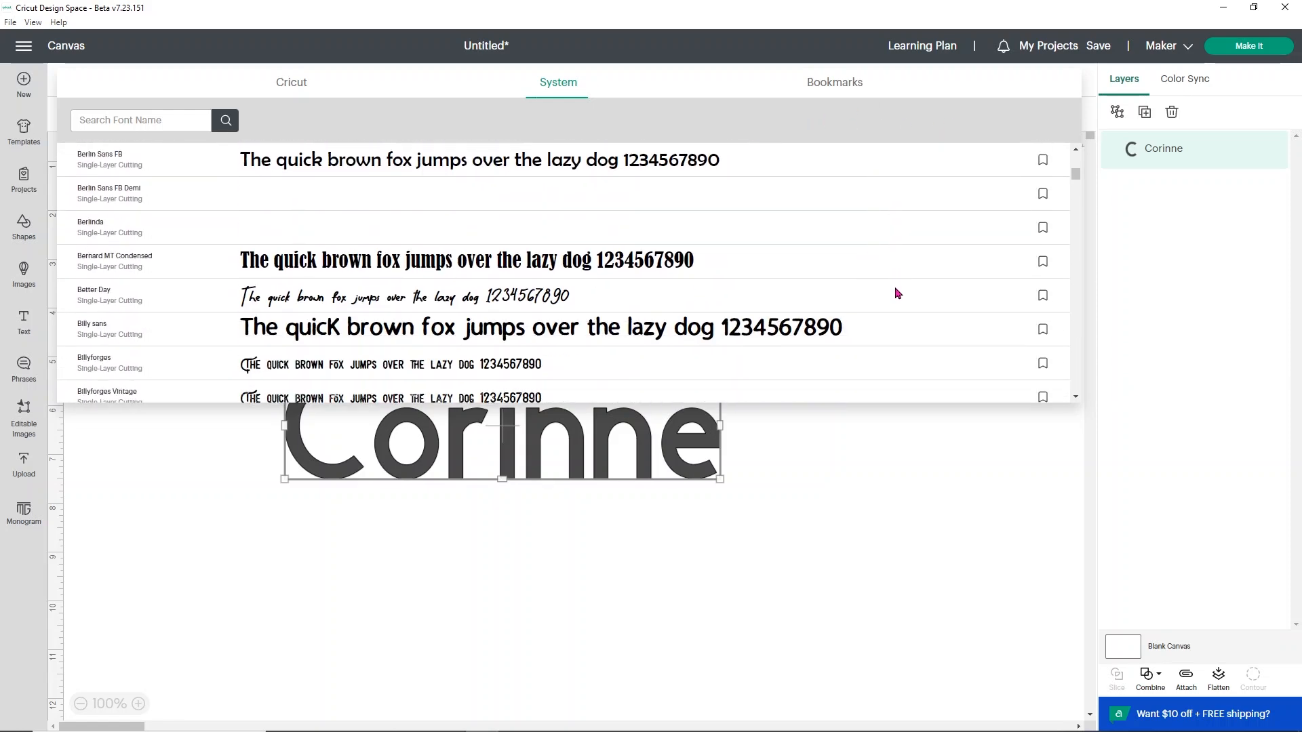
click(1043, 304)
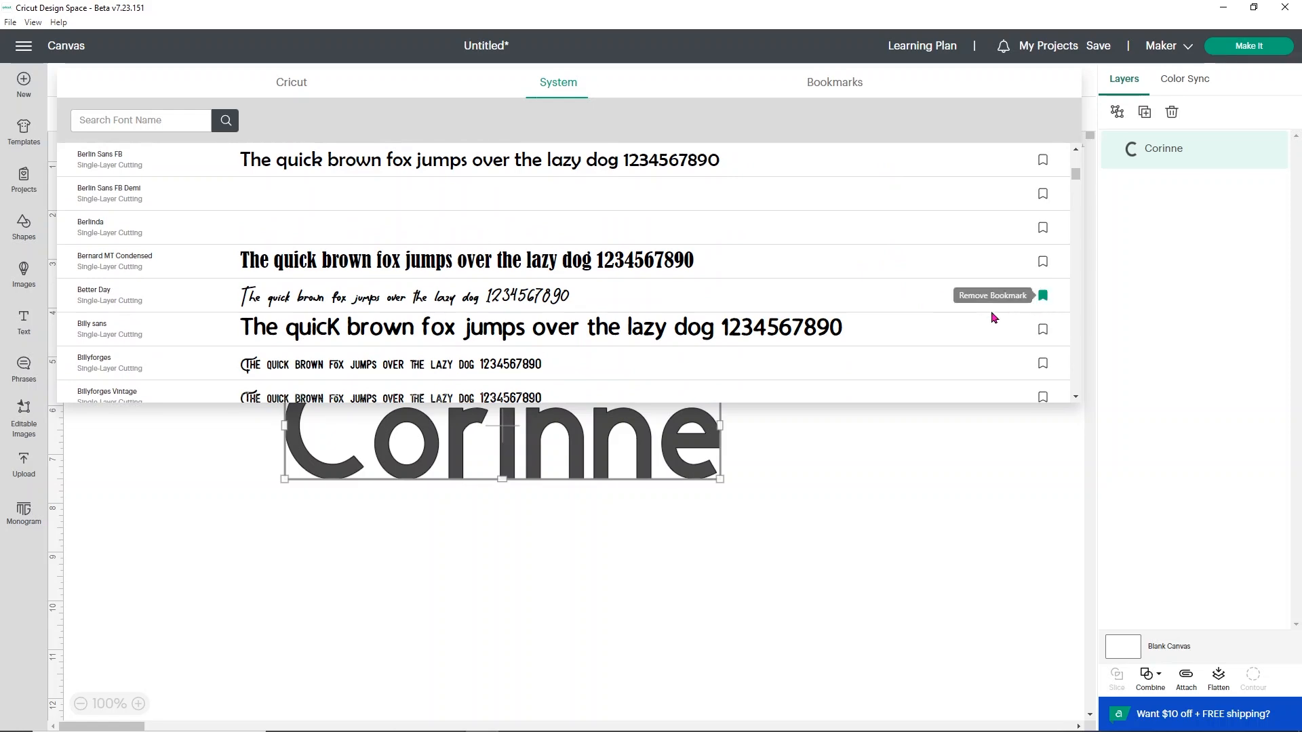
scroll(942, 310, down, 10)
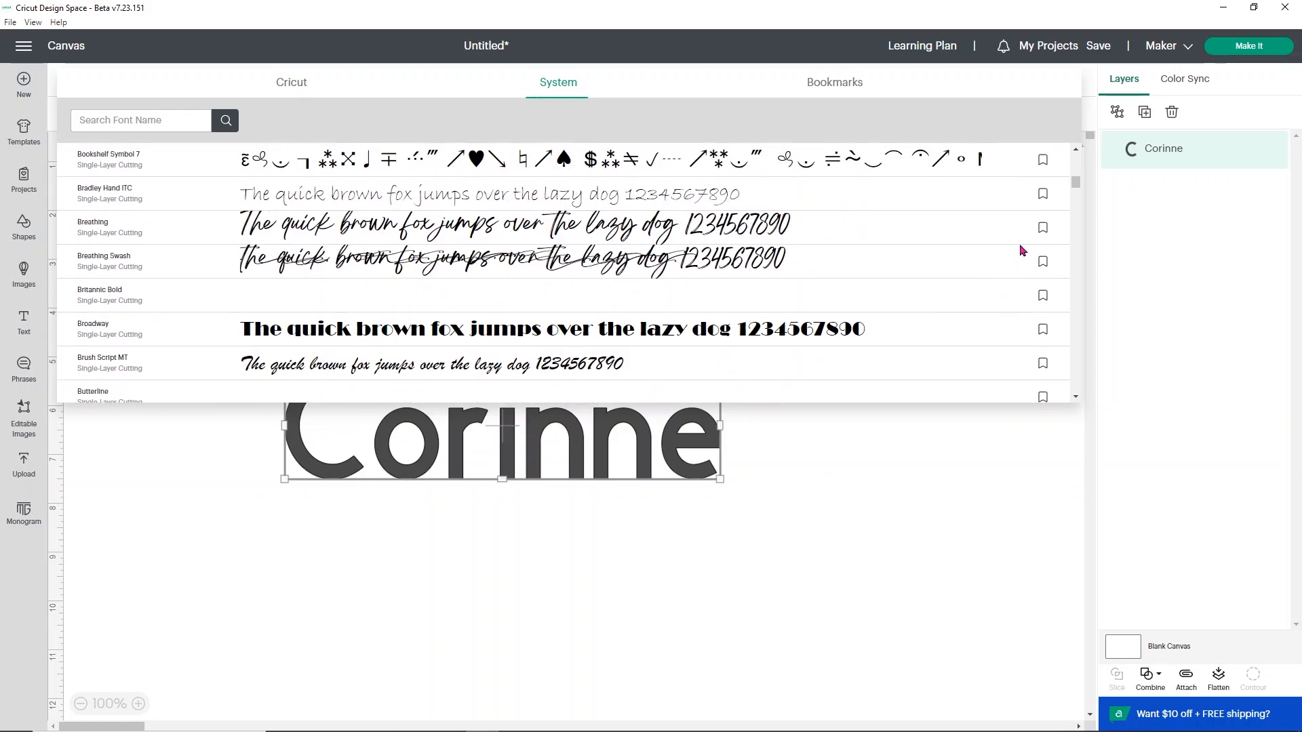
click(1043, 261)
Step: Bookmark the Christmas Warmth font in the system font list
scroll(915, 309, down, 10)
scroll(914, 309, down, 5)
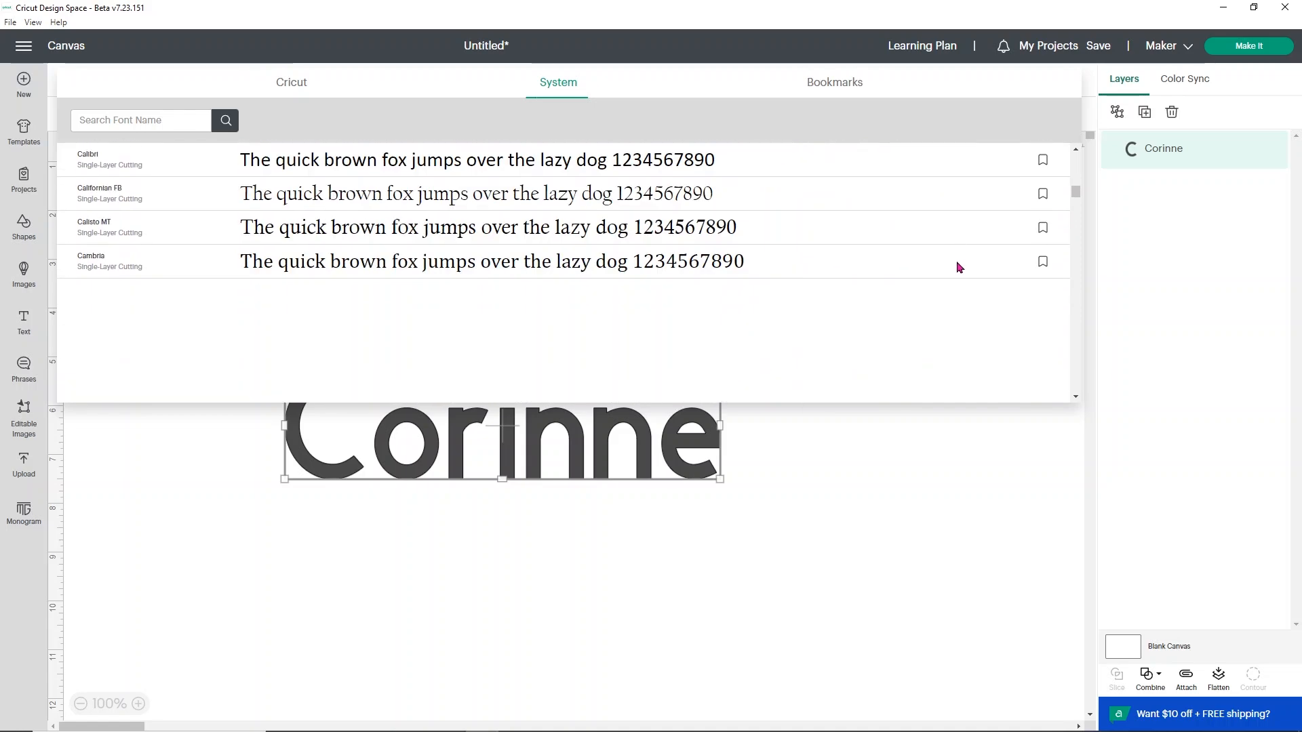
scroll(976, 294, down, 8)
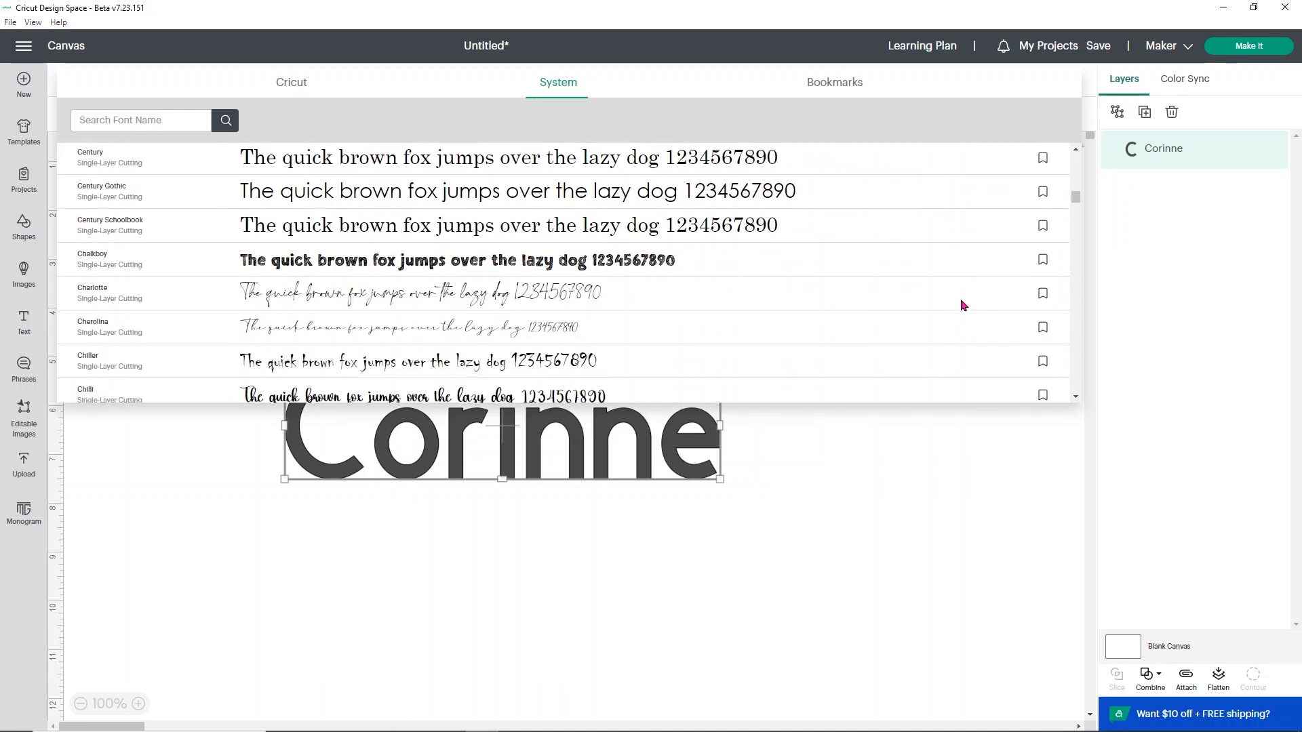
scroll(975, 333, down, 1)
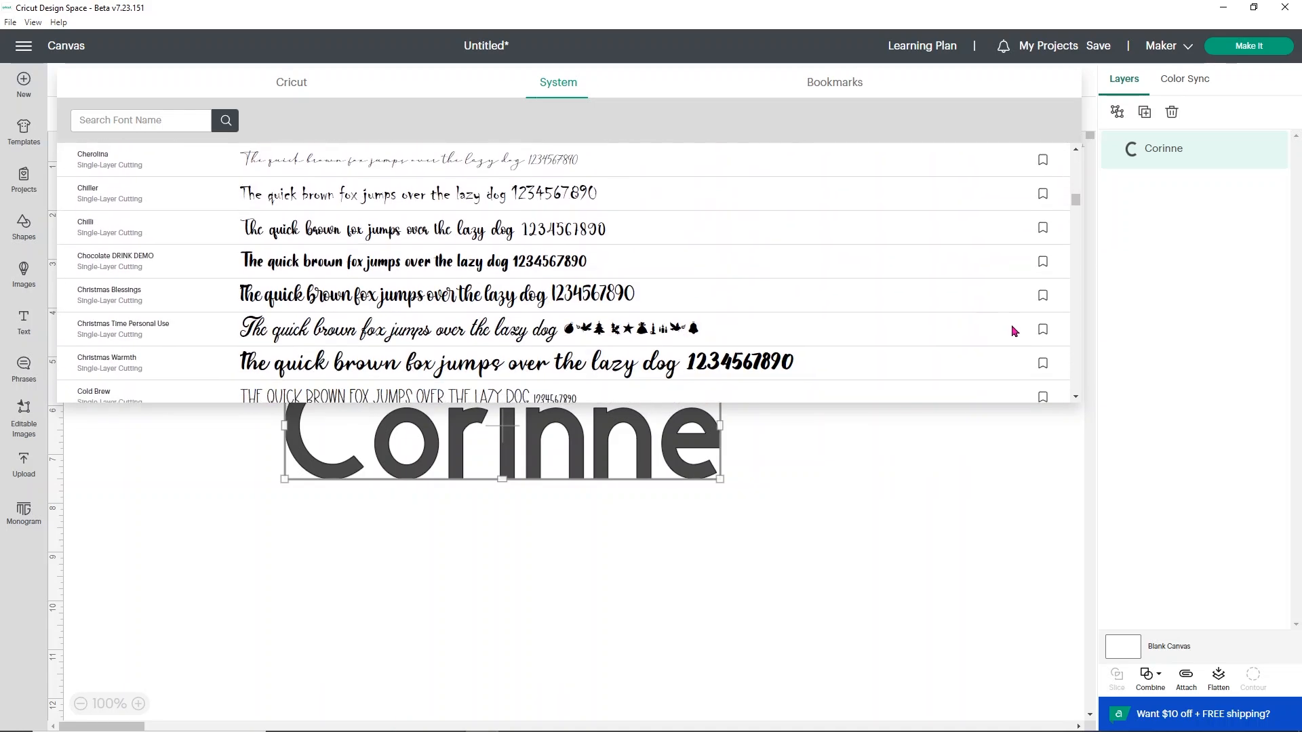
click(1042, 364)
Step: Close the font list, reopen it for the selected name text and view the bookmarked fonts
click(580, 426)
click(585, 421)
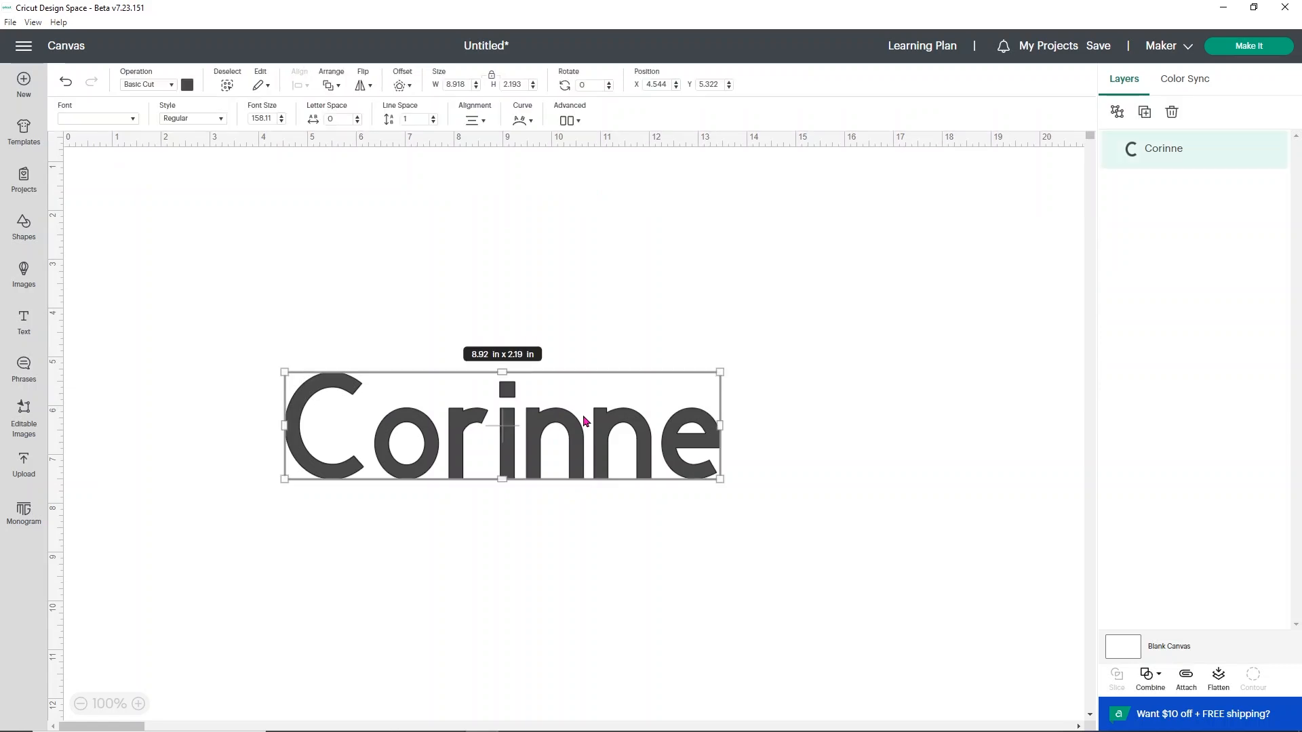
click(108, 119)
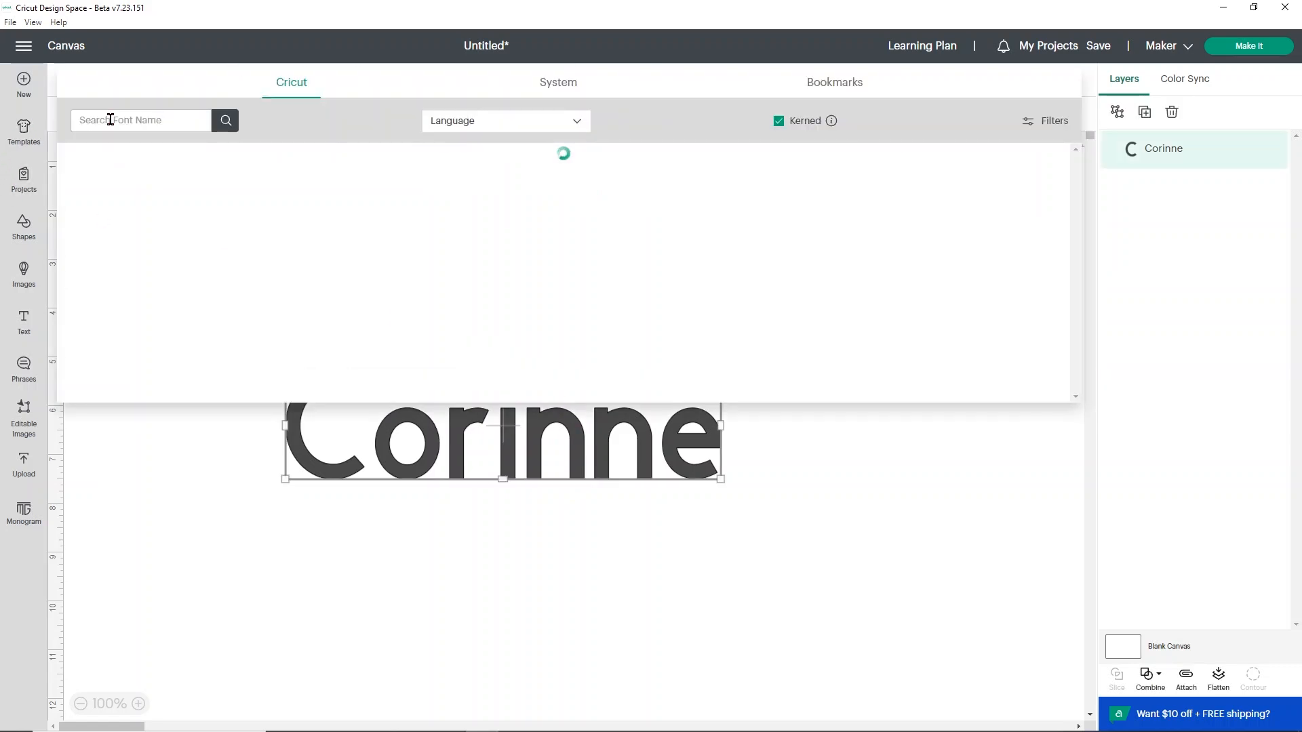
click(850, 91)
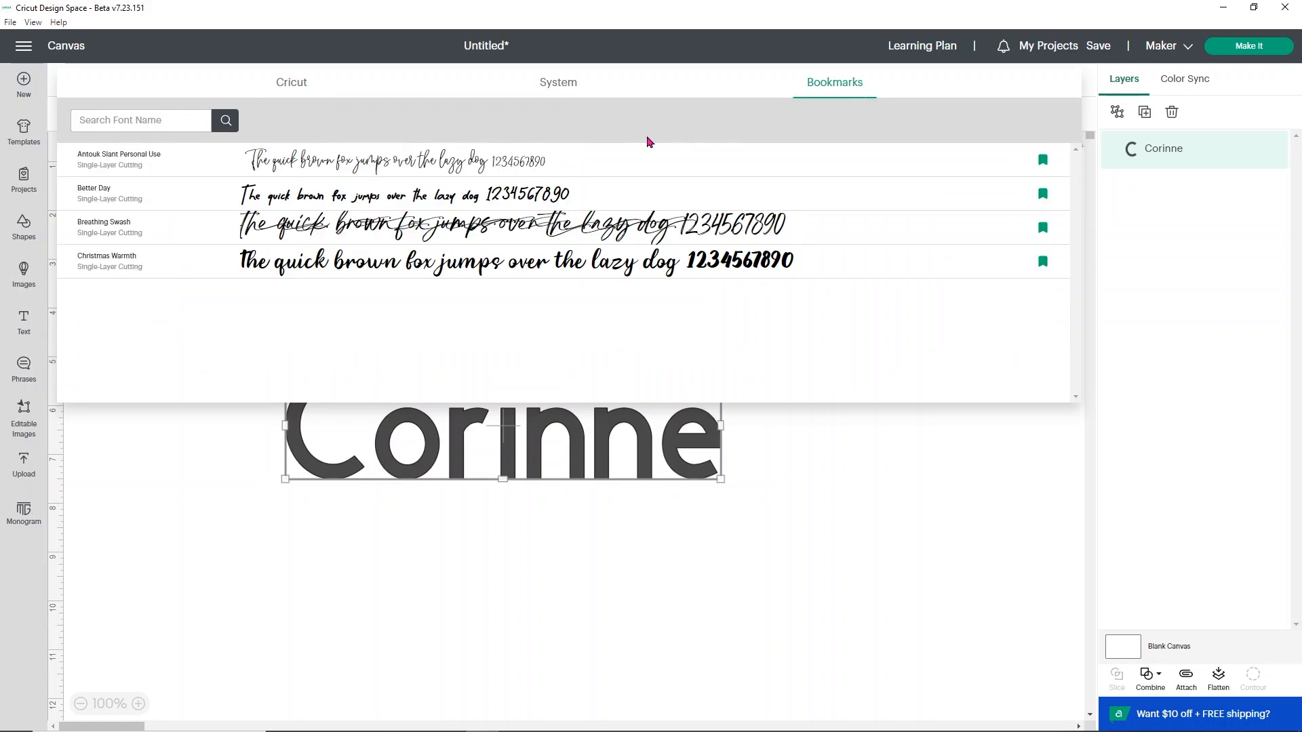
Step: Bookmark the Aldine 721 BT and Agincourt Com fonts in the Cricut font list
click(293, 87)
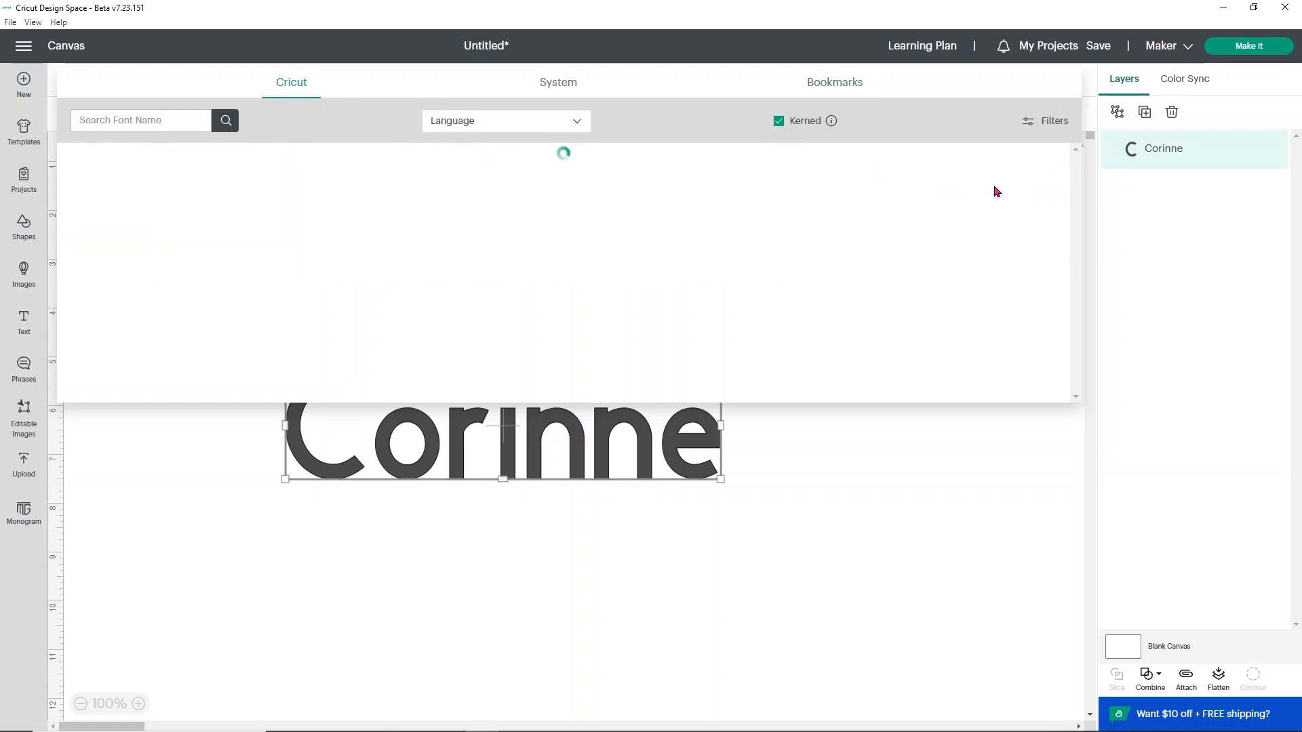
click(1043, 262)
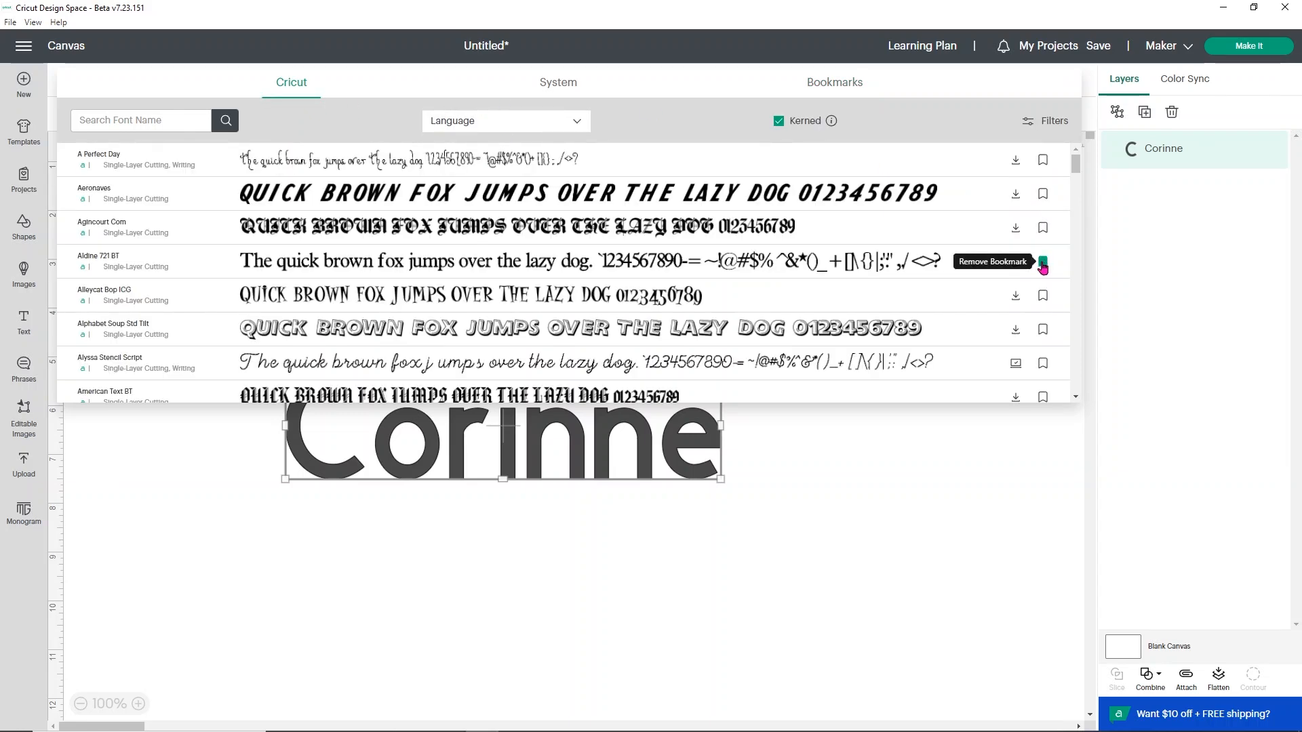
click(1043, 229)
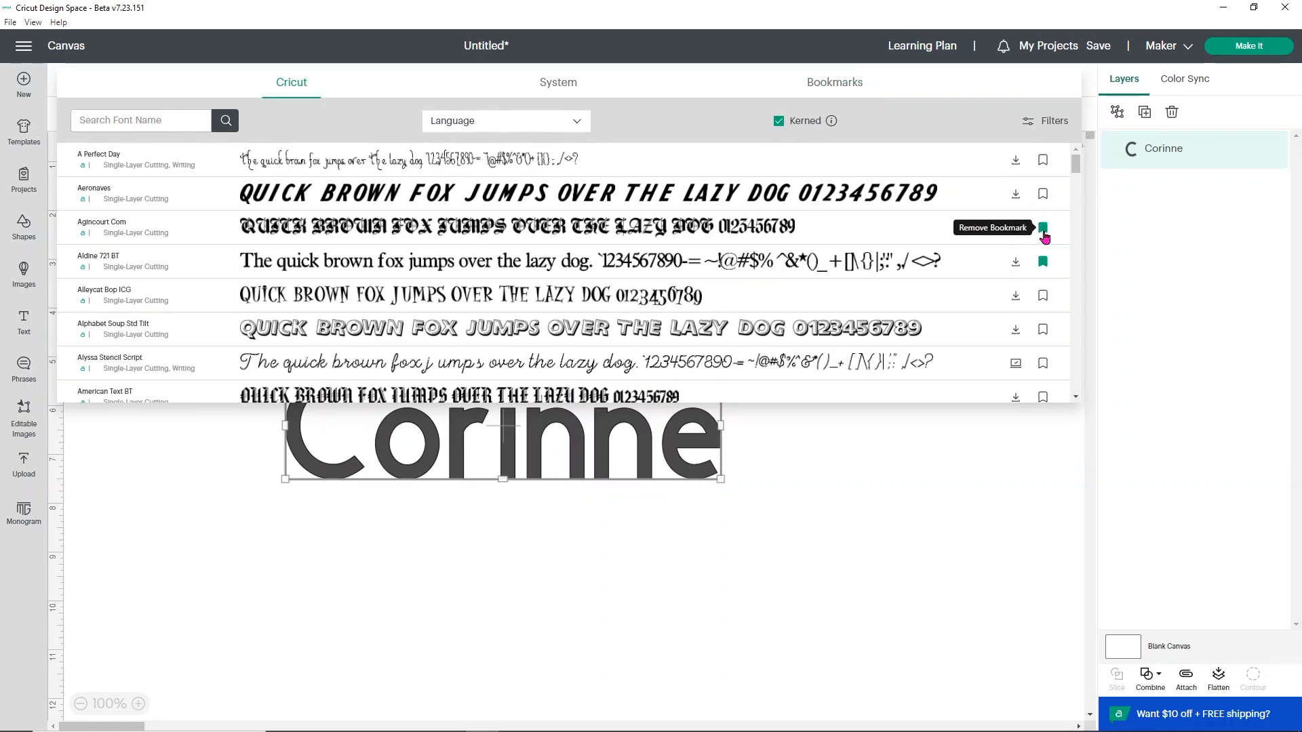
Step: Remove every font from the bookmarks, from Aldine 721 BT and Agincourt Com through Christmas Warmth, and return to the system fonts
click(852, 84)
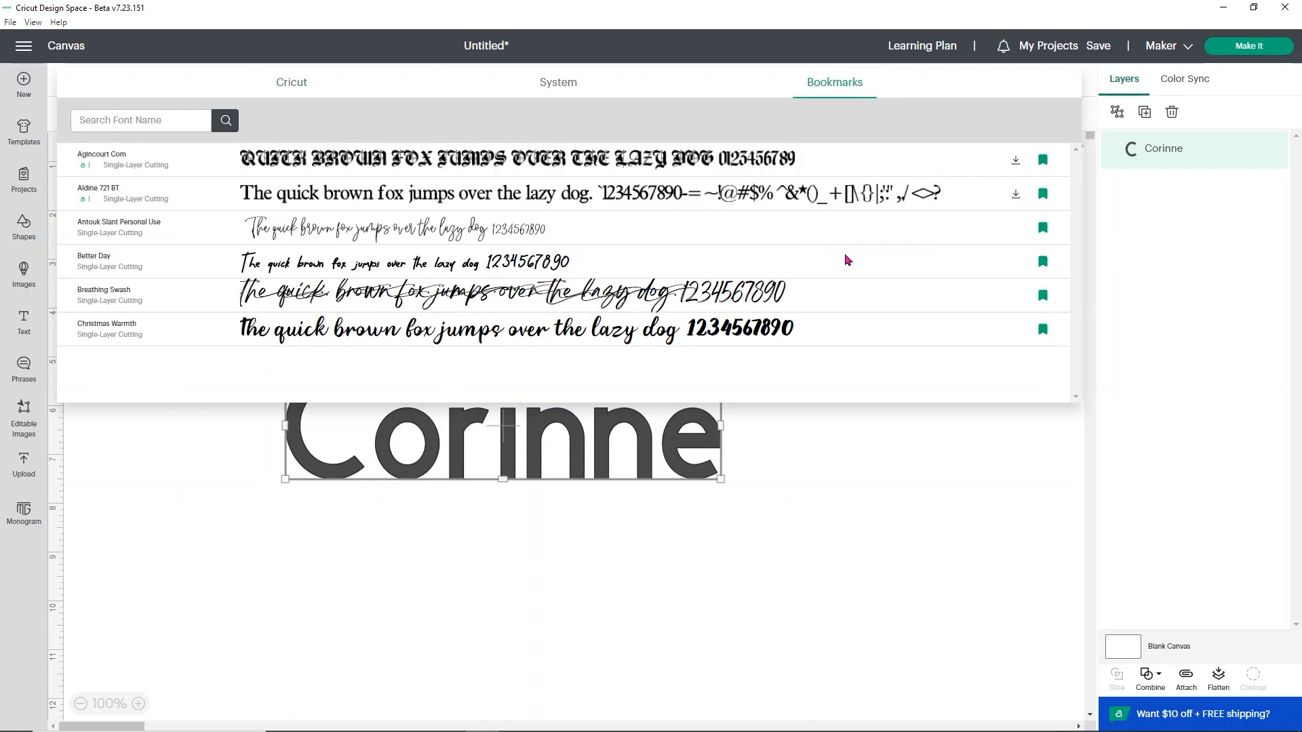
click(1041, 197)
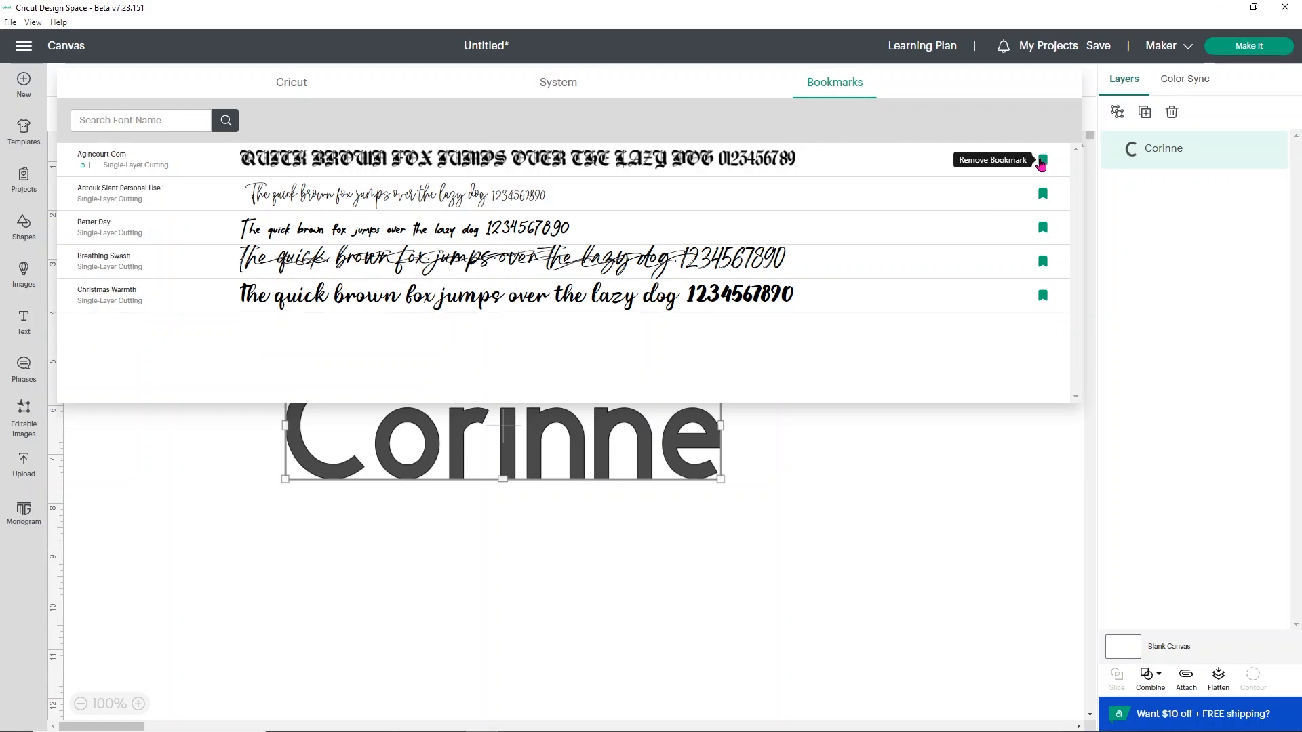
click(1042, 161)
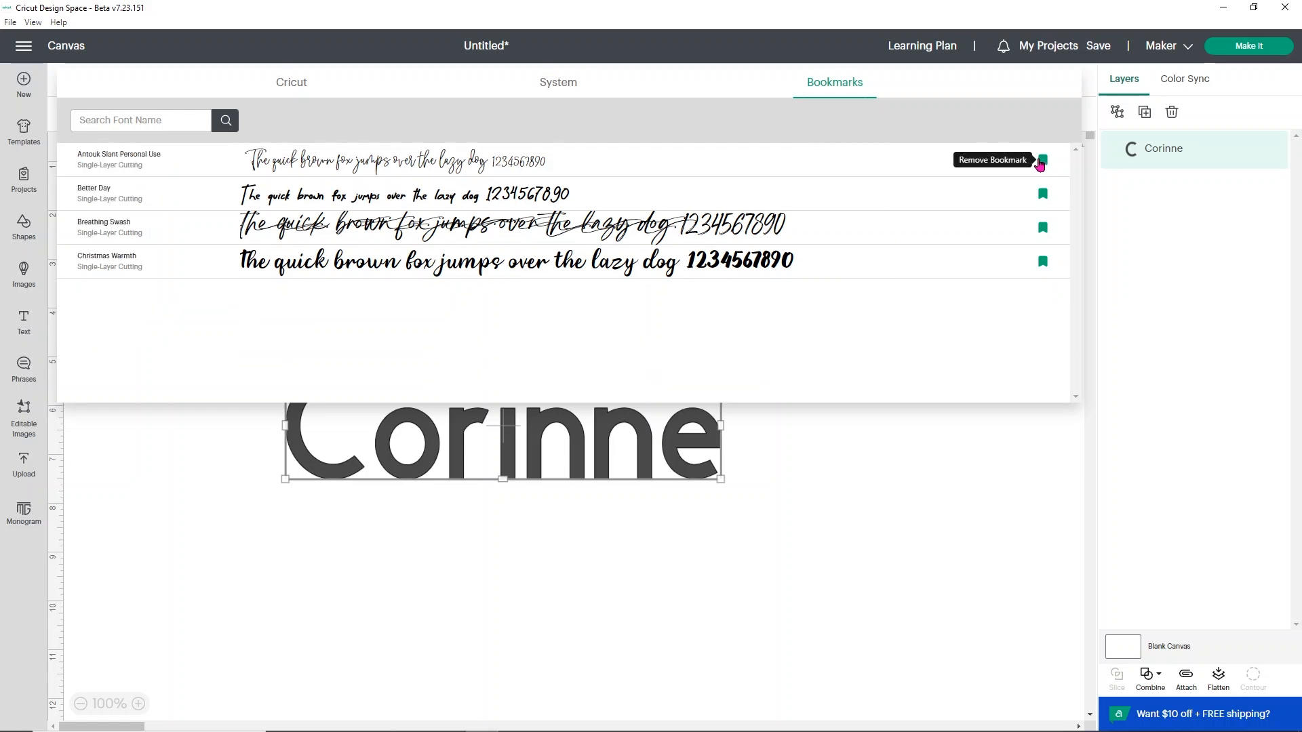
click(1041, 163)
click(1042, 162)
click(1043, 163)
click(1043, 160)
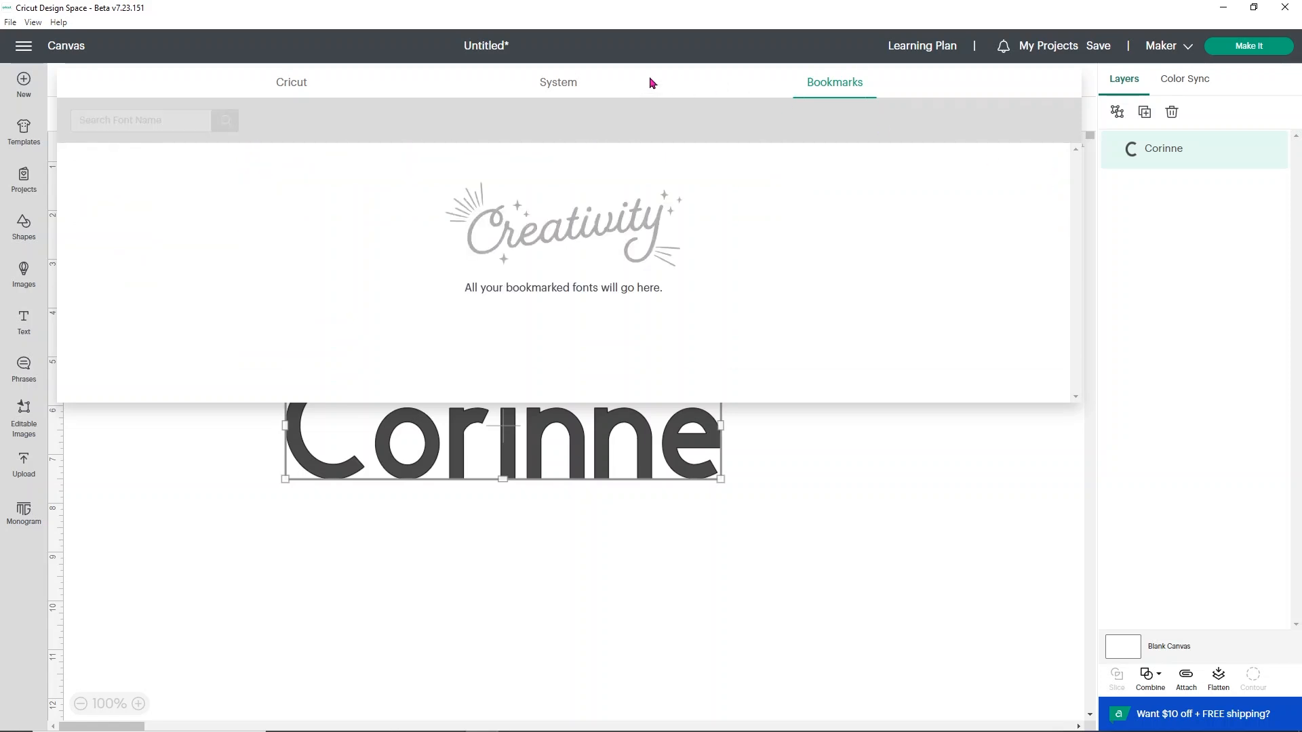
click(550, 88)
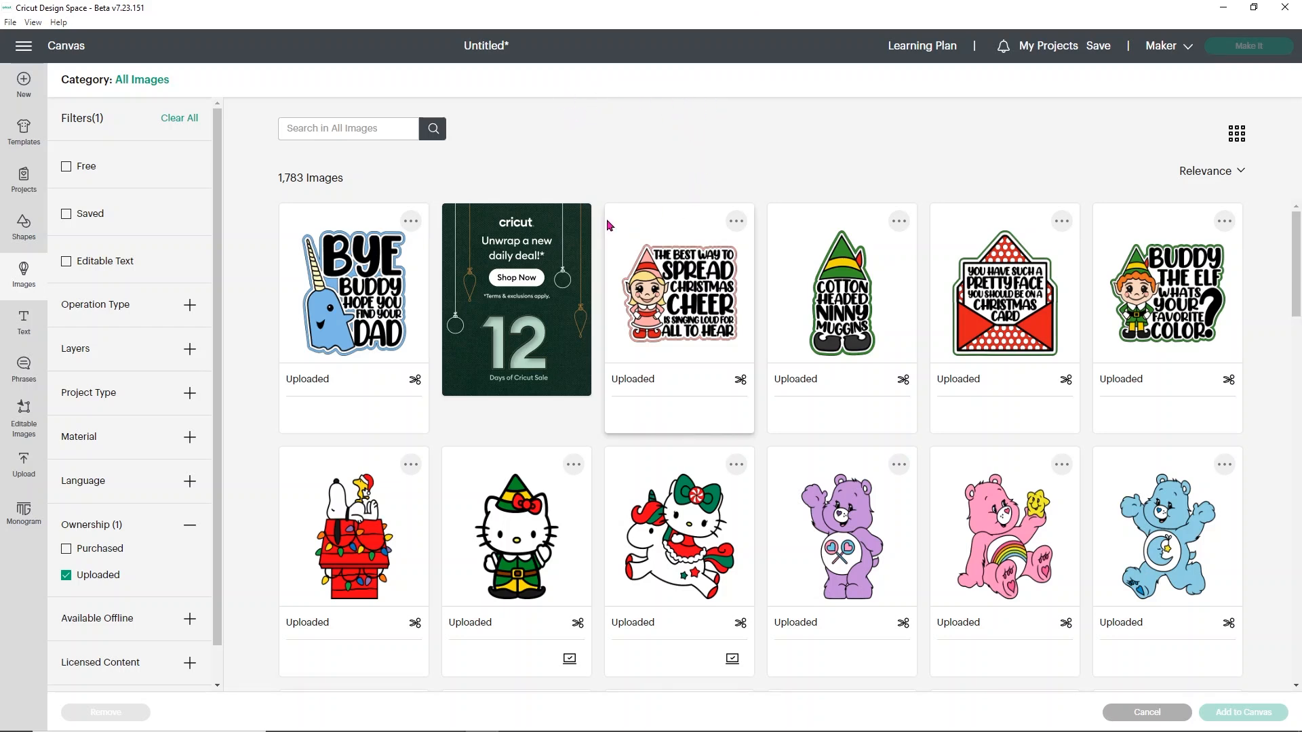
Step: Search the uploaded images for "castle" and select the Disney Parks_Girl Walking to Castle design
click(382, 126)
text(d)
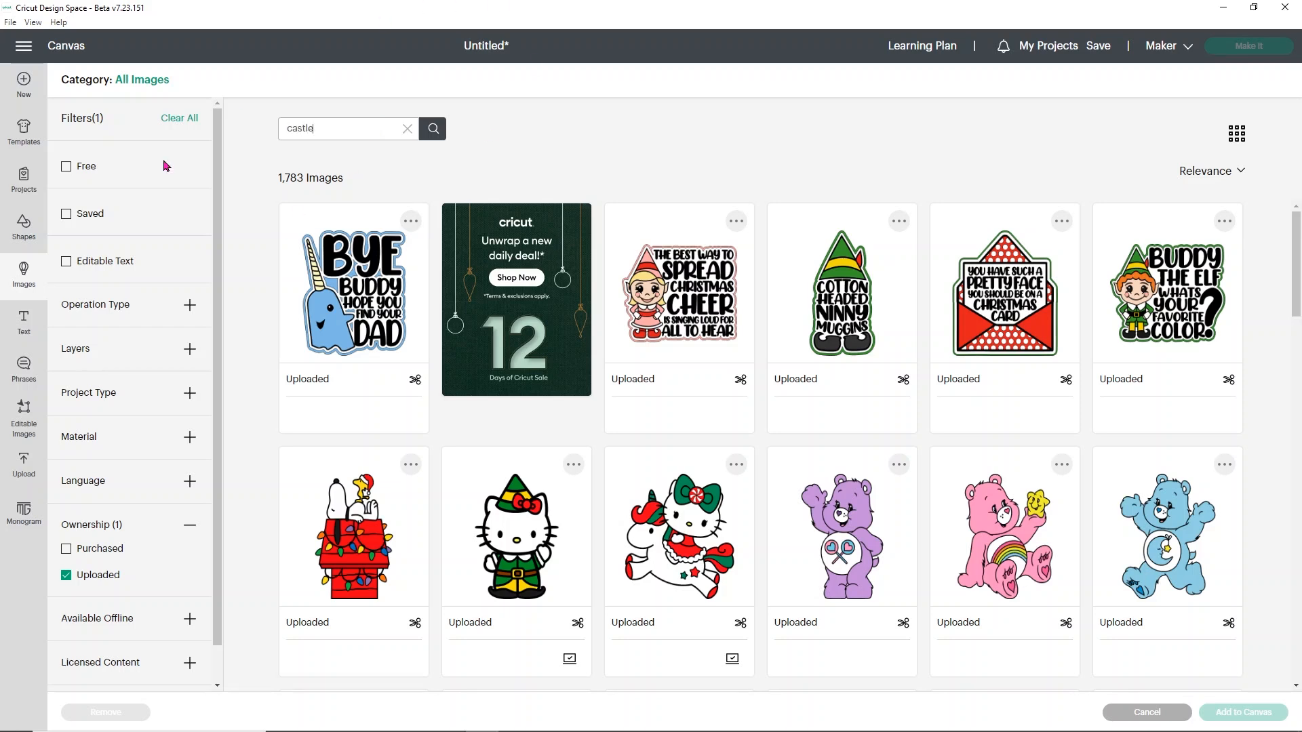
click(433, 133)
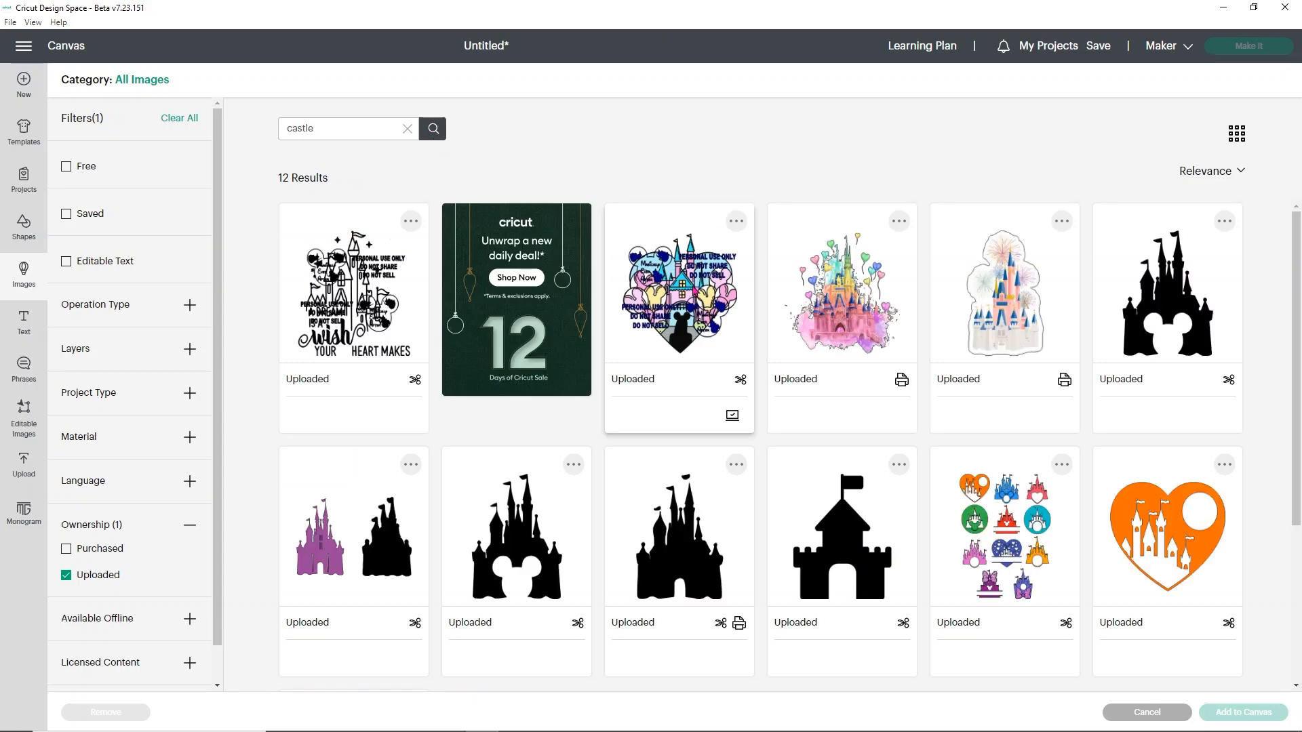
scroll(1012, 285, down, 3)
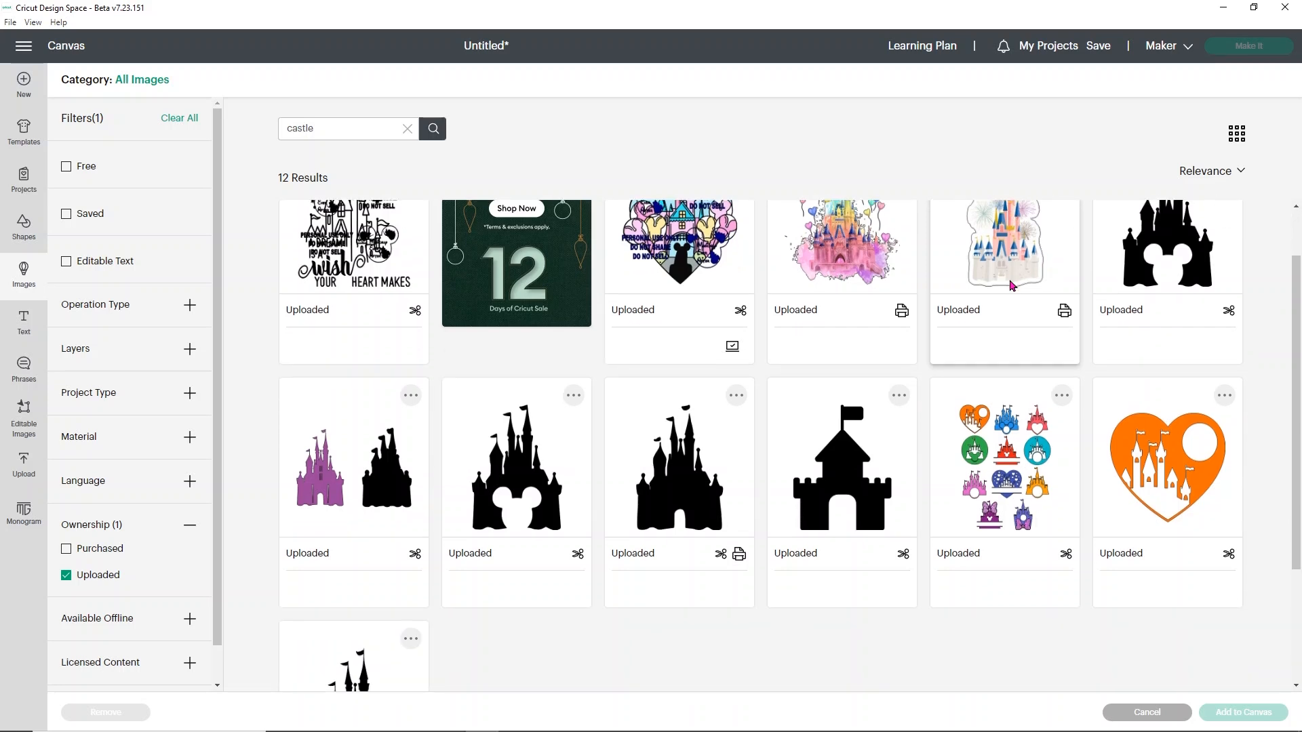
scroll(1011, 286, up, 3)
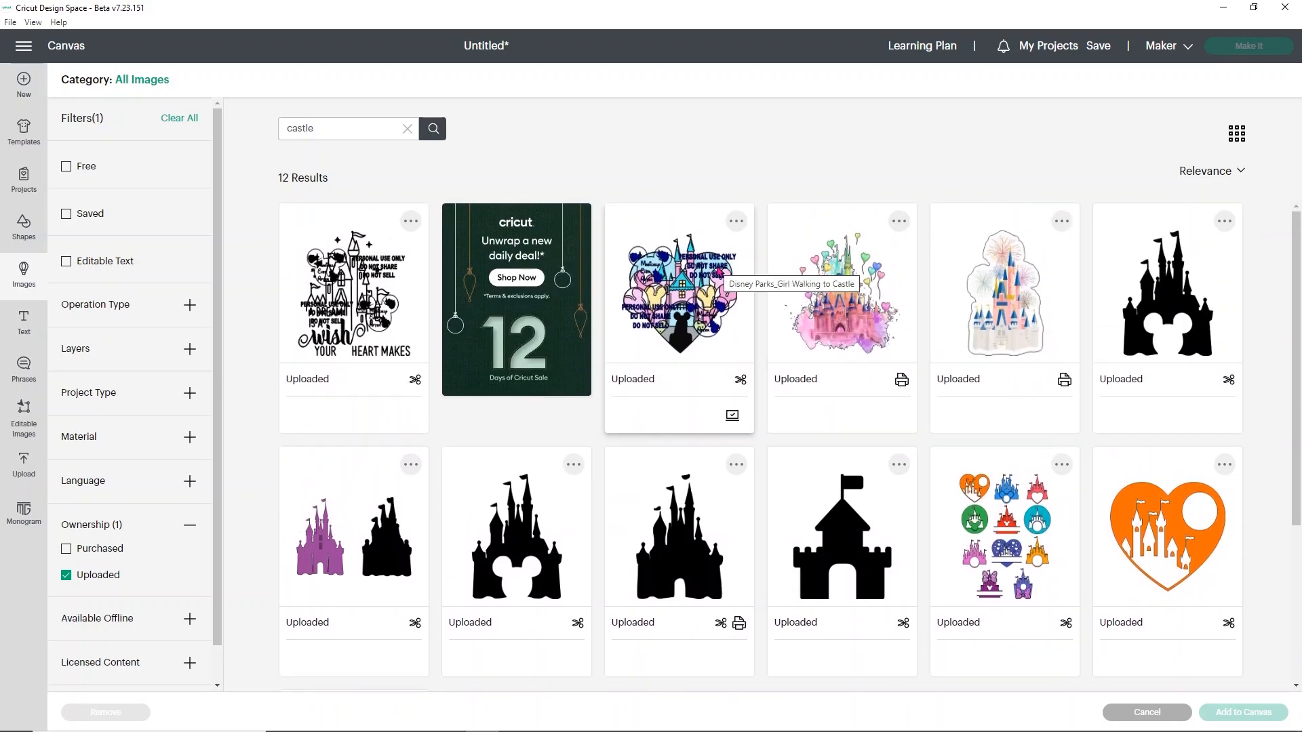
click(715, 275)
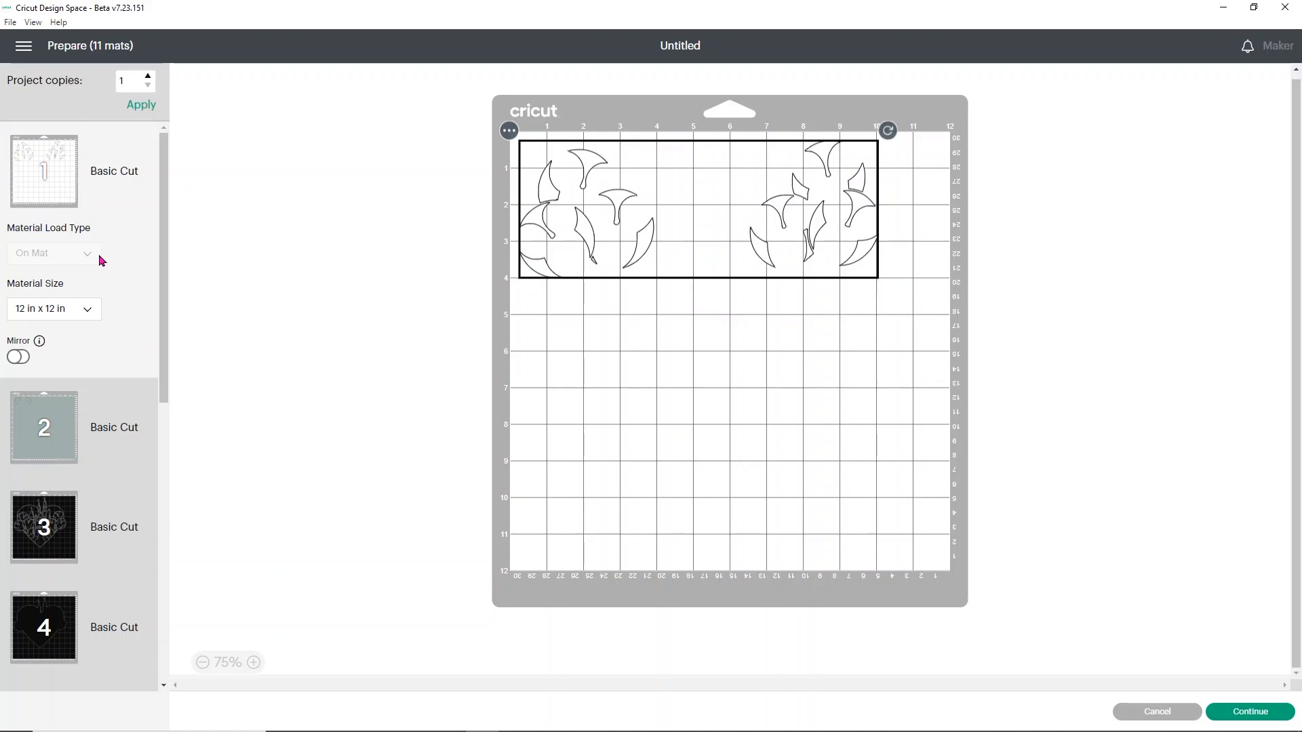
Step: Hide the castle and balloons outline on mat 3 so it is left out of the cut
click(41, 423)
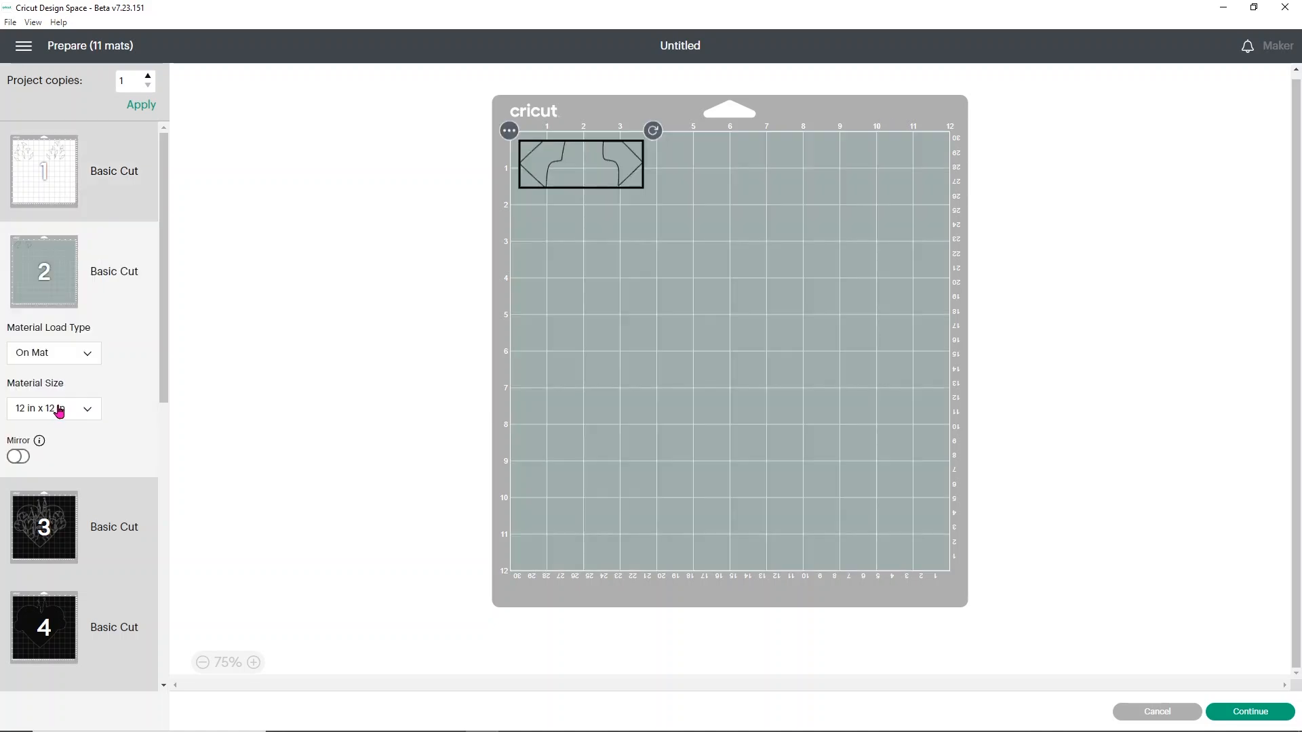
click(41, 528)
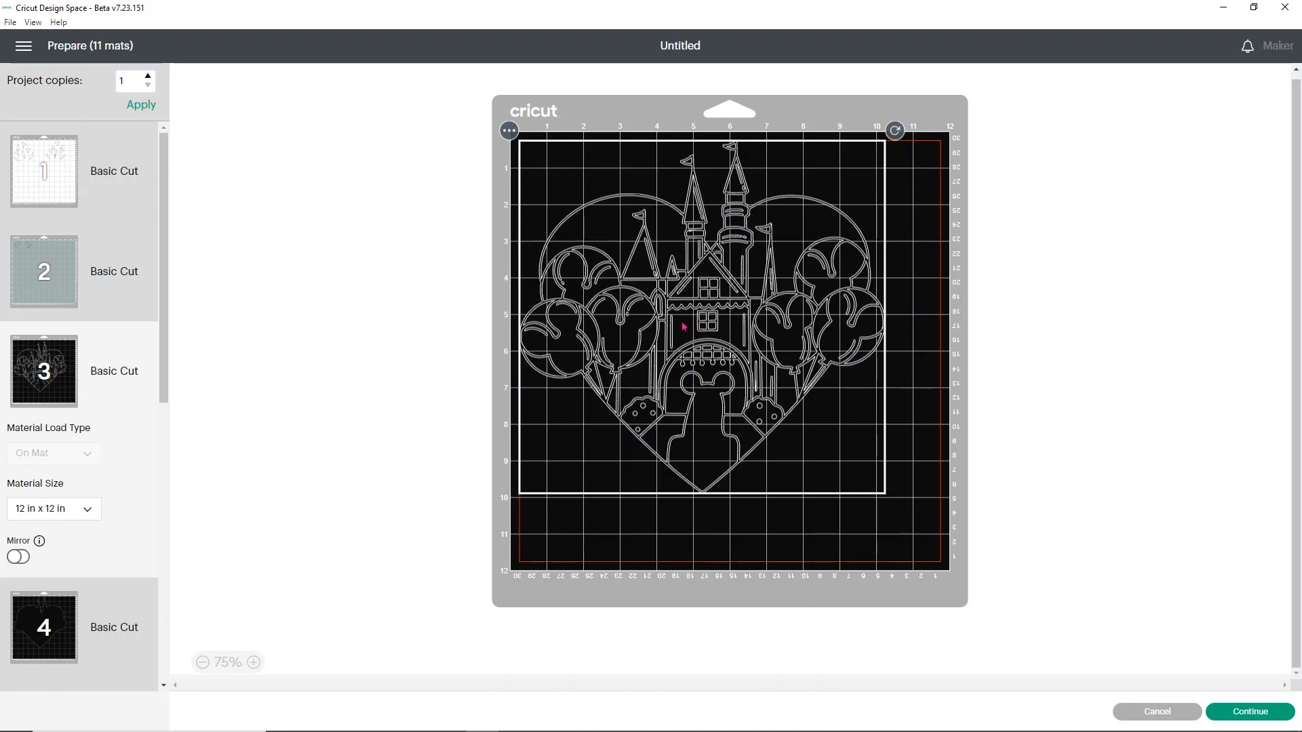
click(509, 132)
click(502, 180)
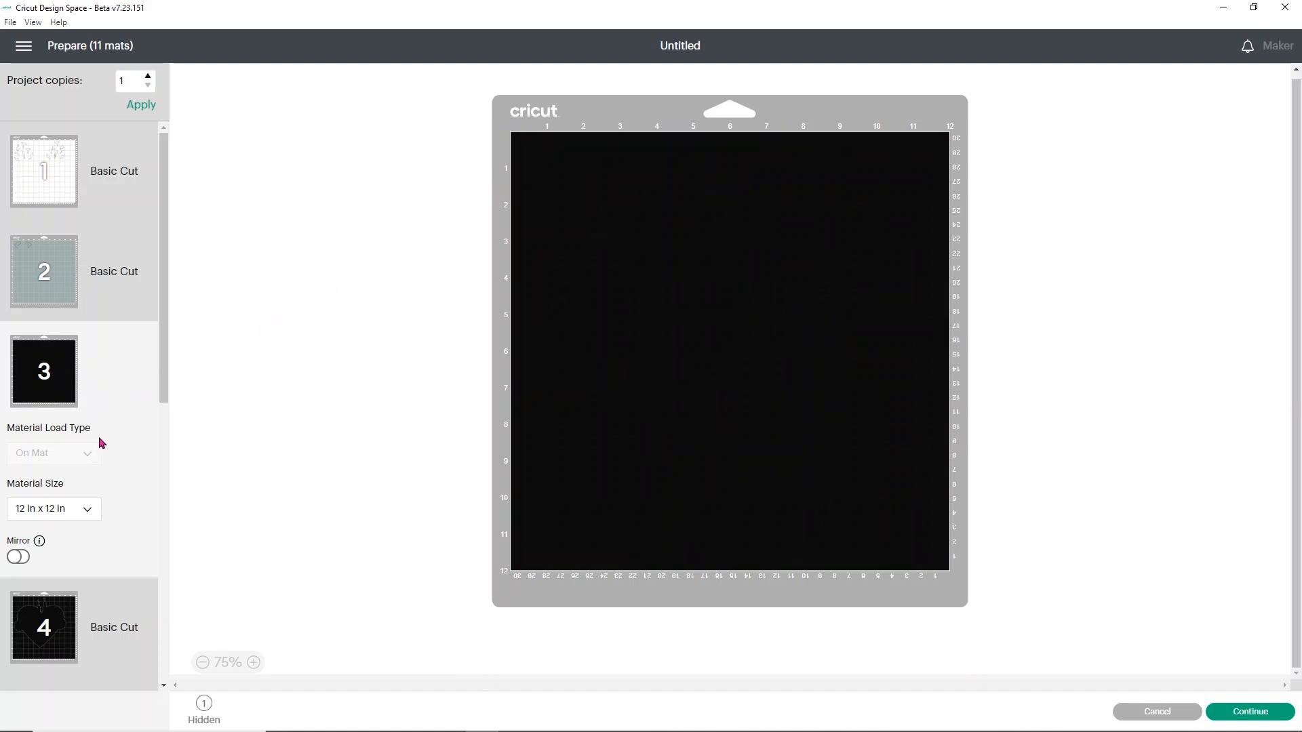
Step: Move the arch pieces from mat 9 to bright blue mat 7 and place them beside the existing shapes, starting about 4.7 in across
click(63, 628)
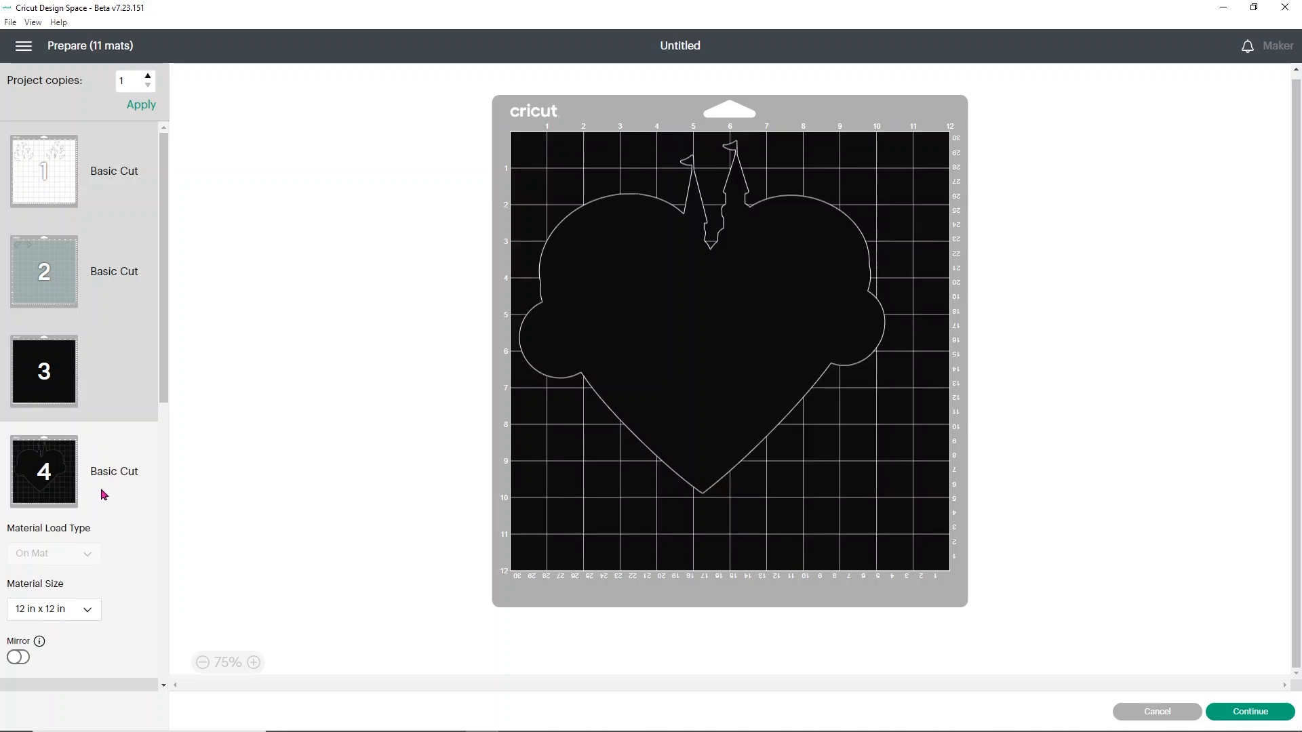
scroll(97, 508, down, 8)
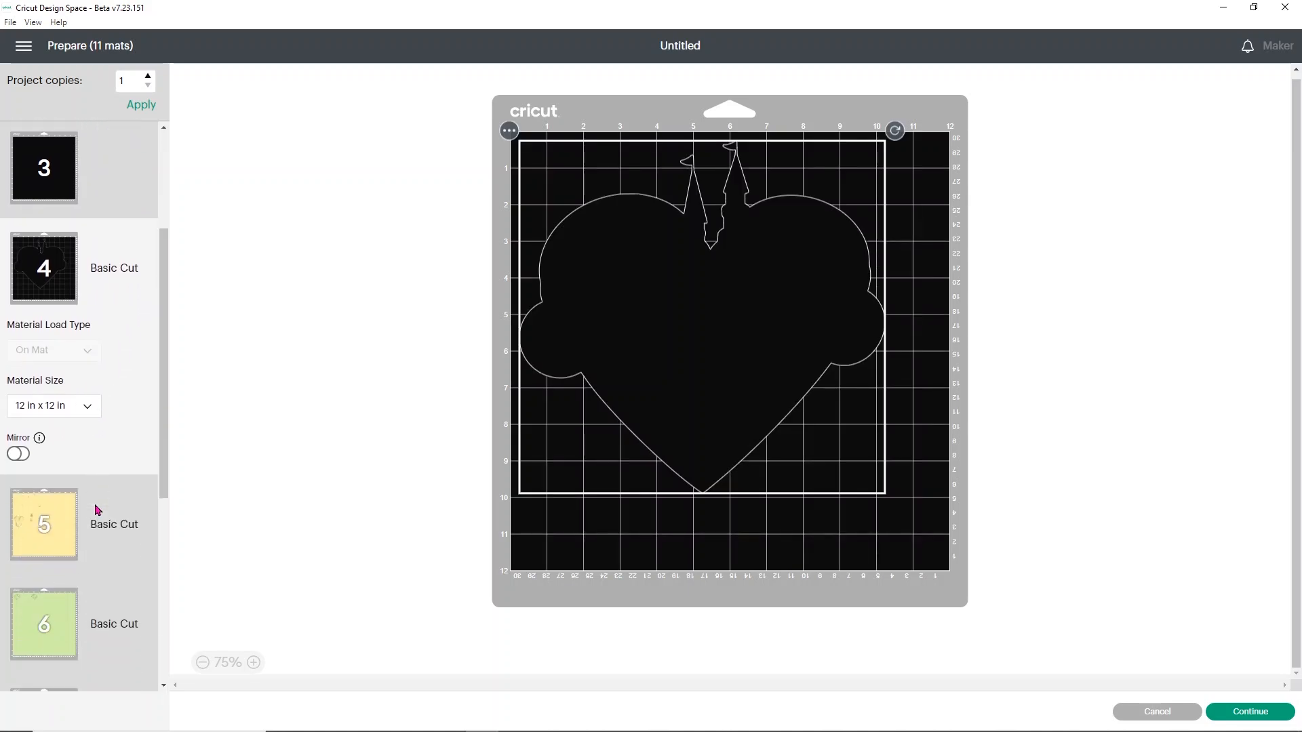
scroll(95, 508, down, 2)
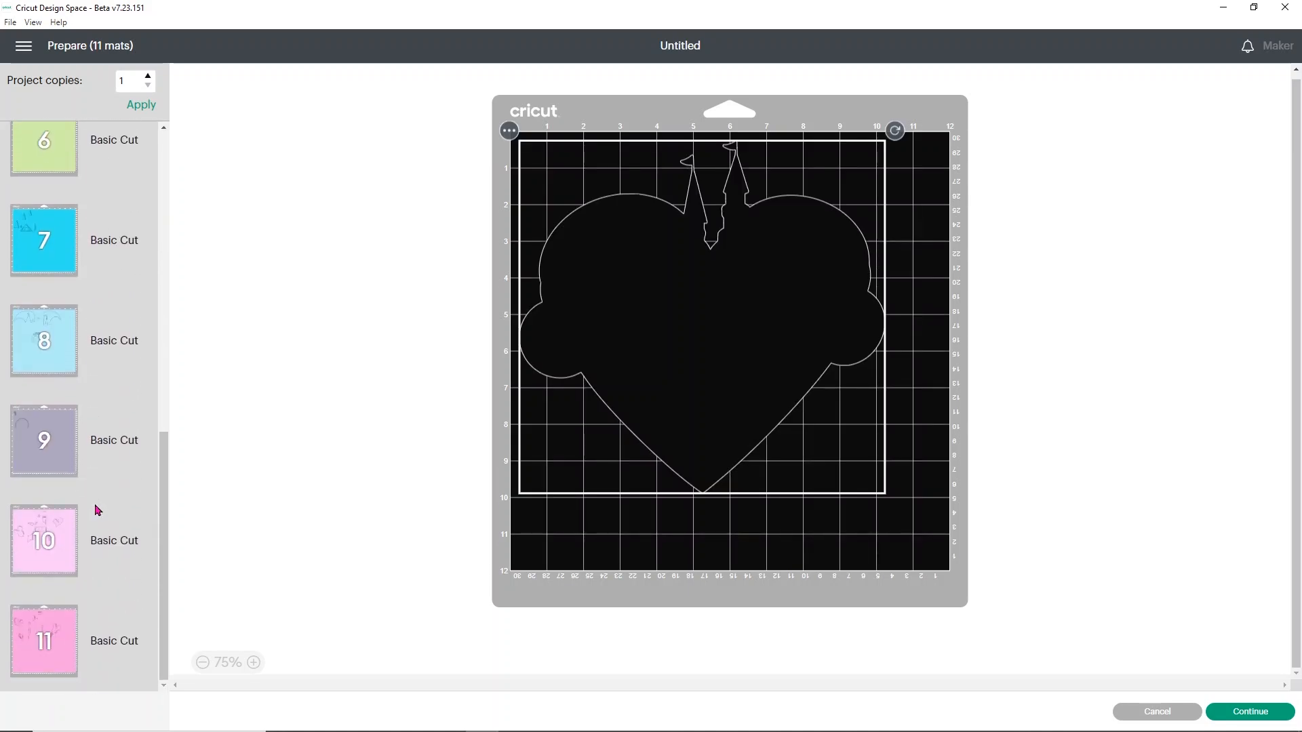
click(51, 444)
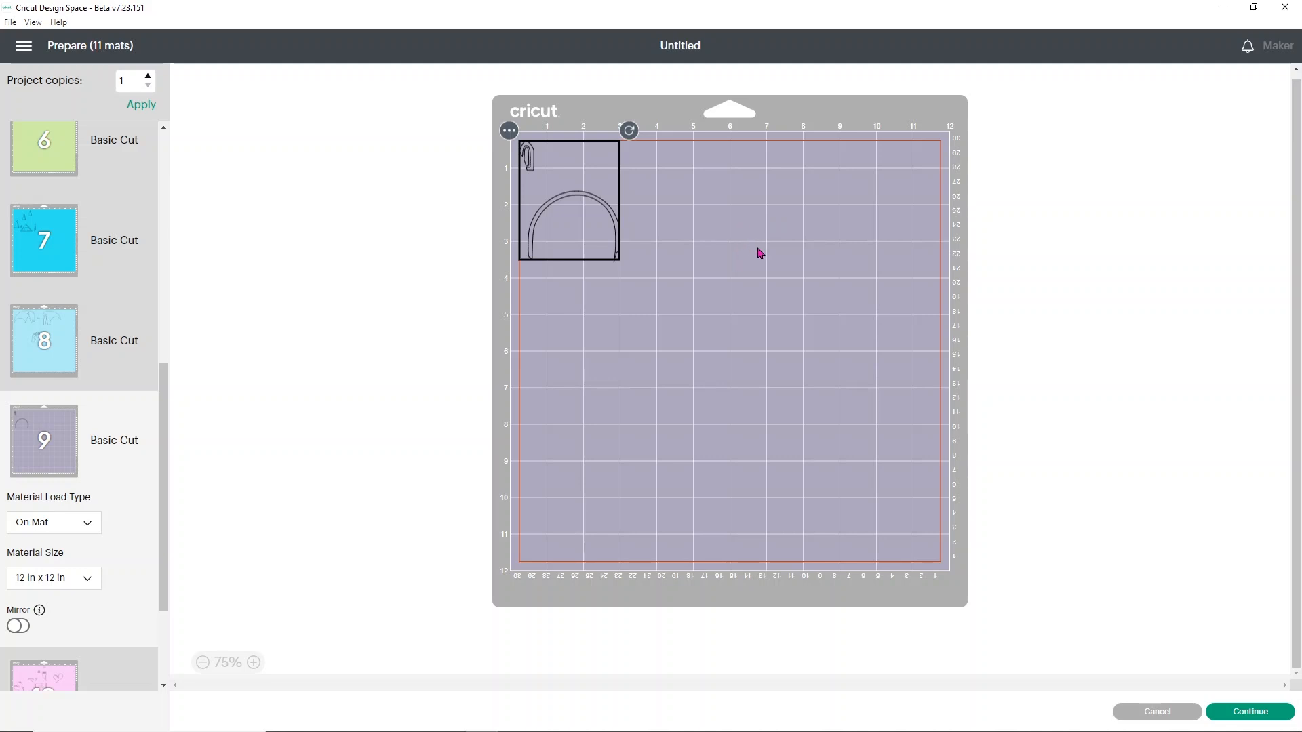
click(513, 138)
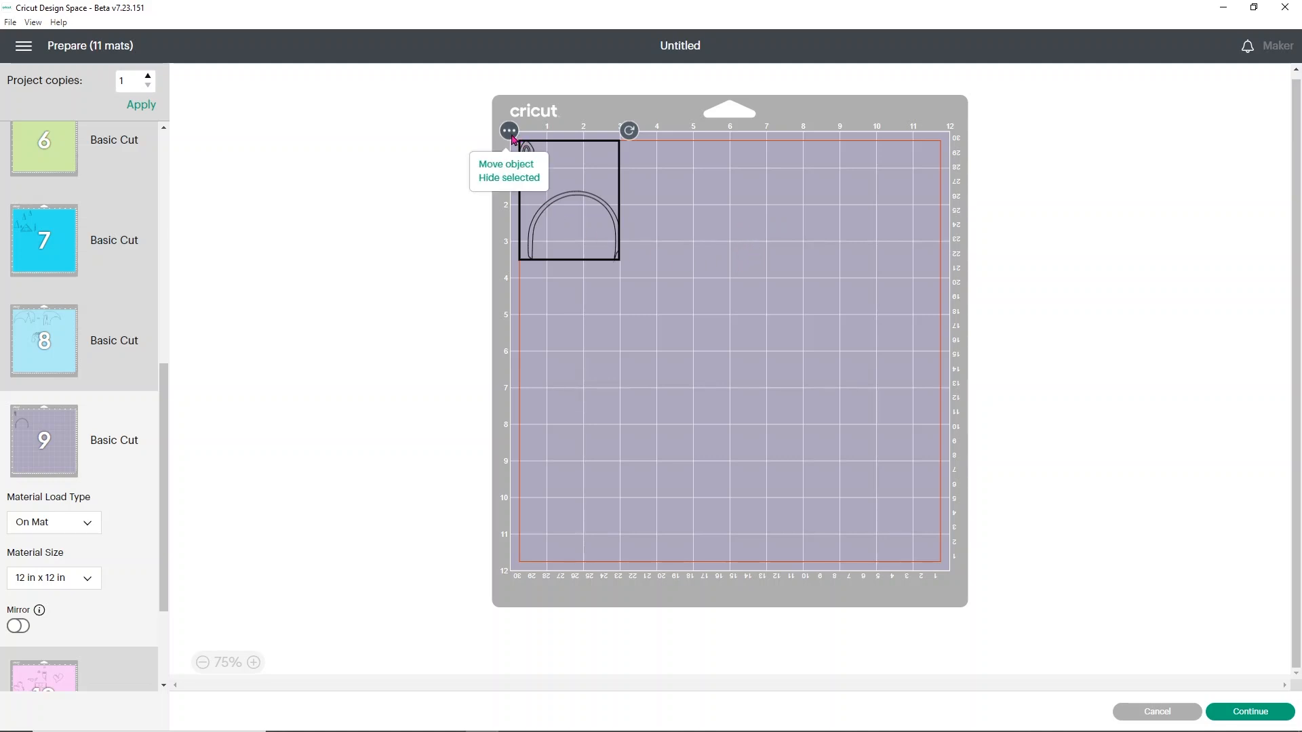
click(504, 169)
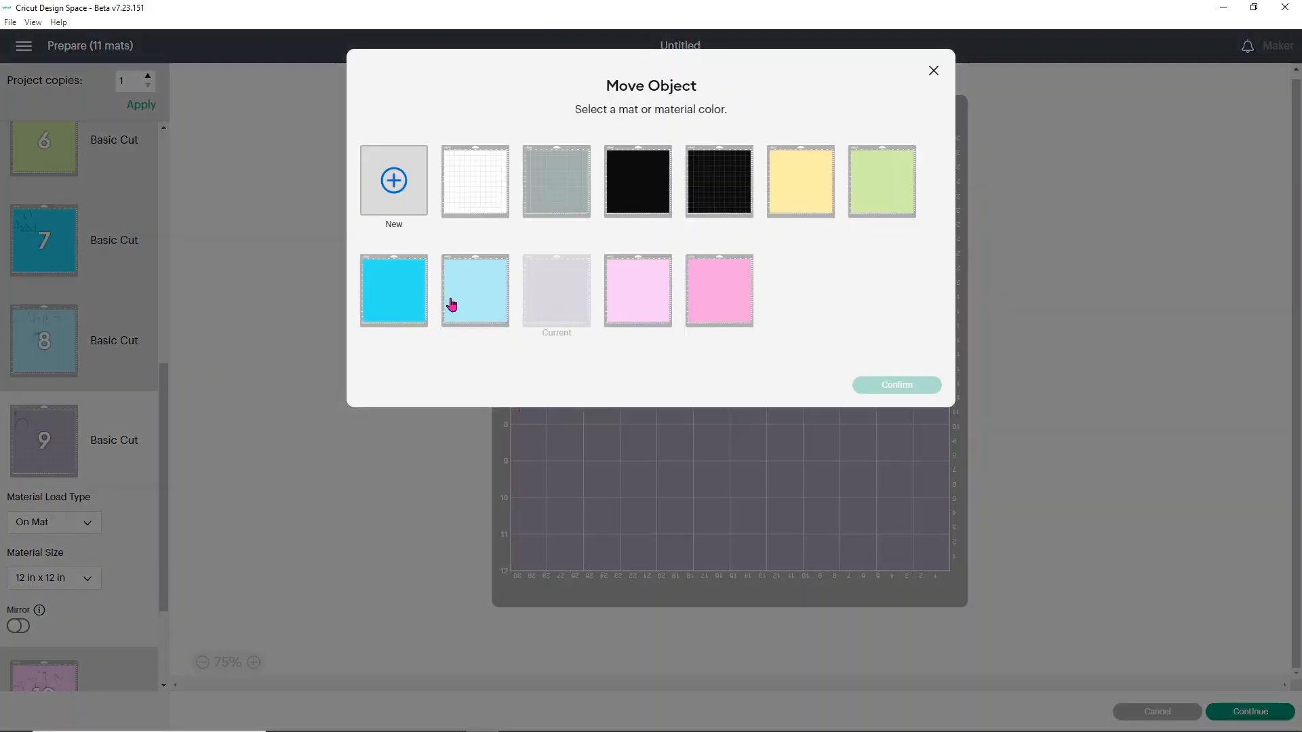
click(396, 314)
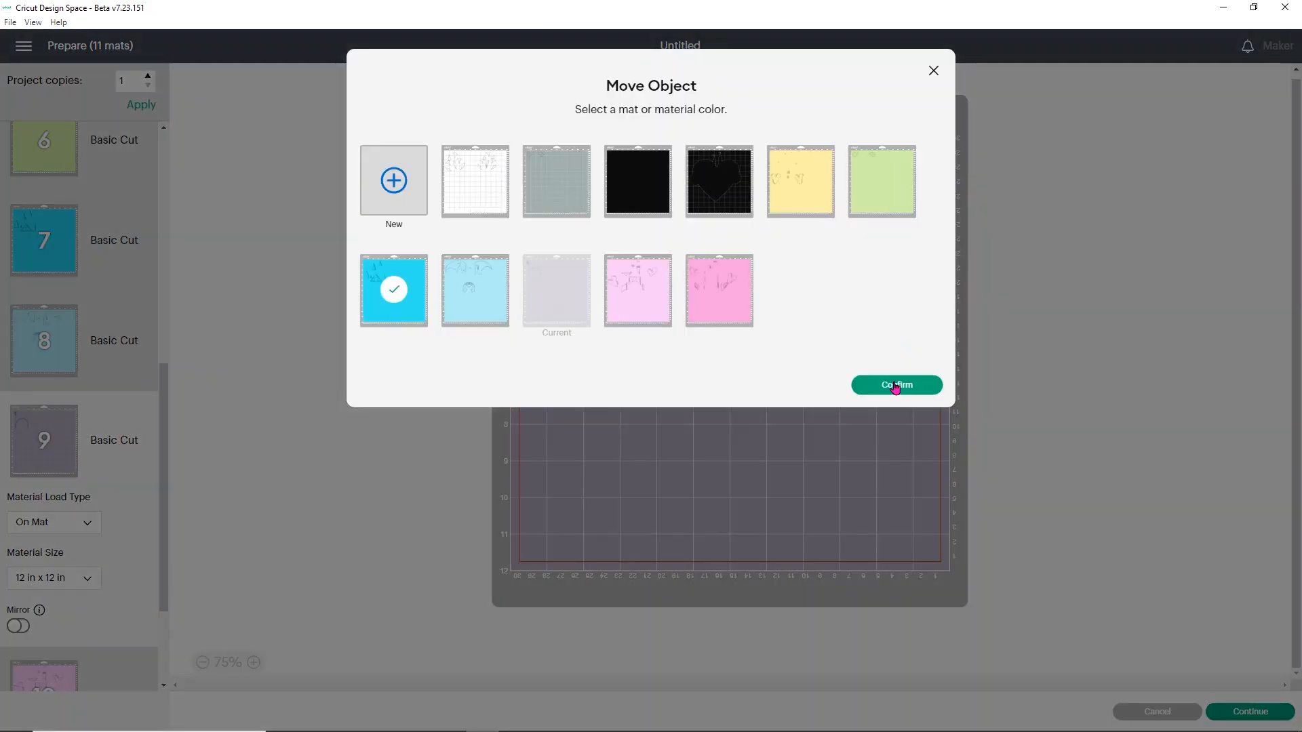
click(893, 387)
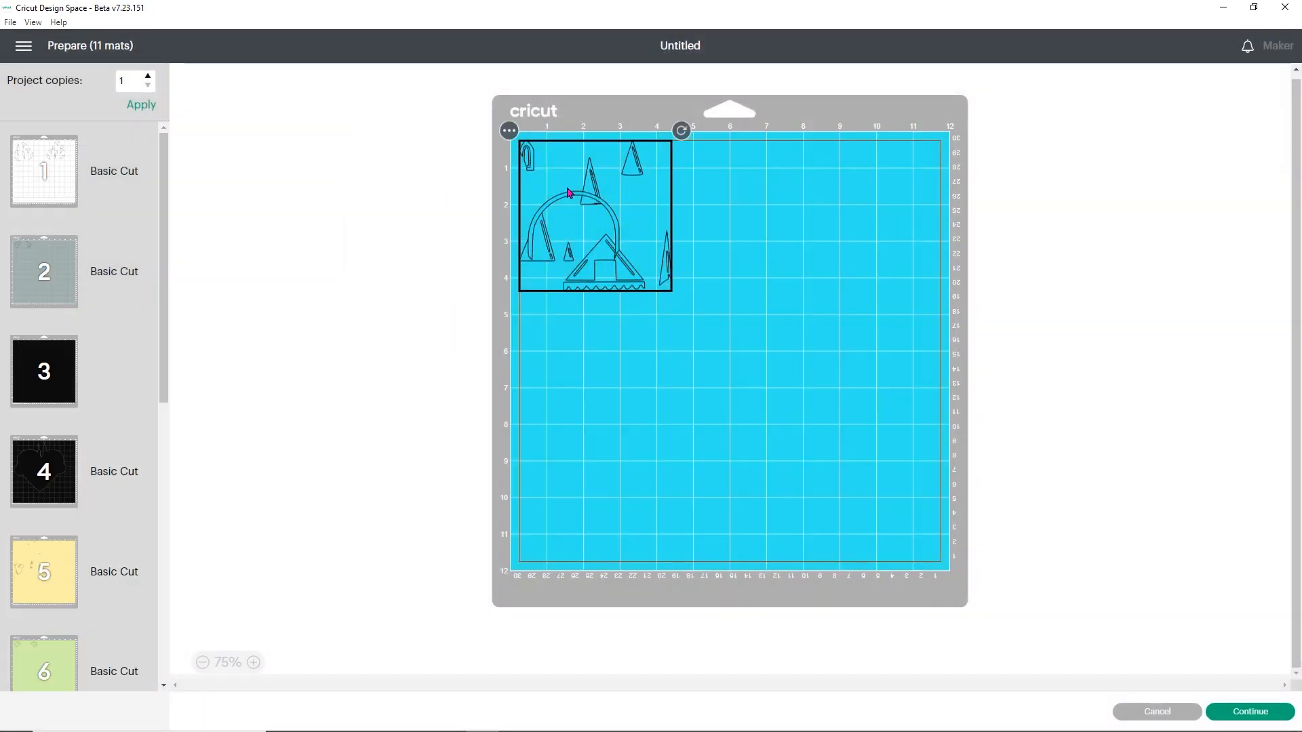
drag(568, 201, 729, 205)
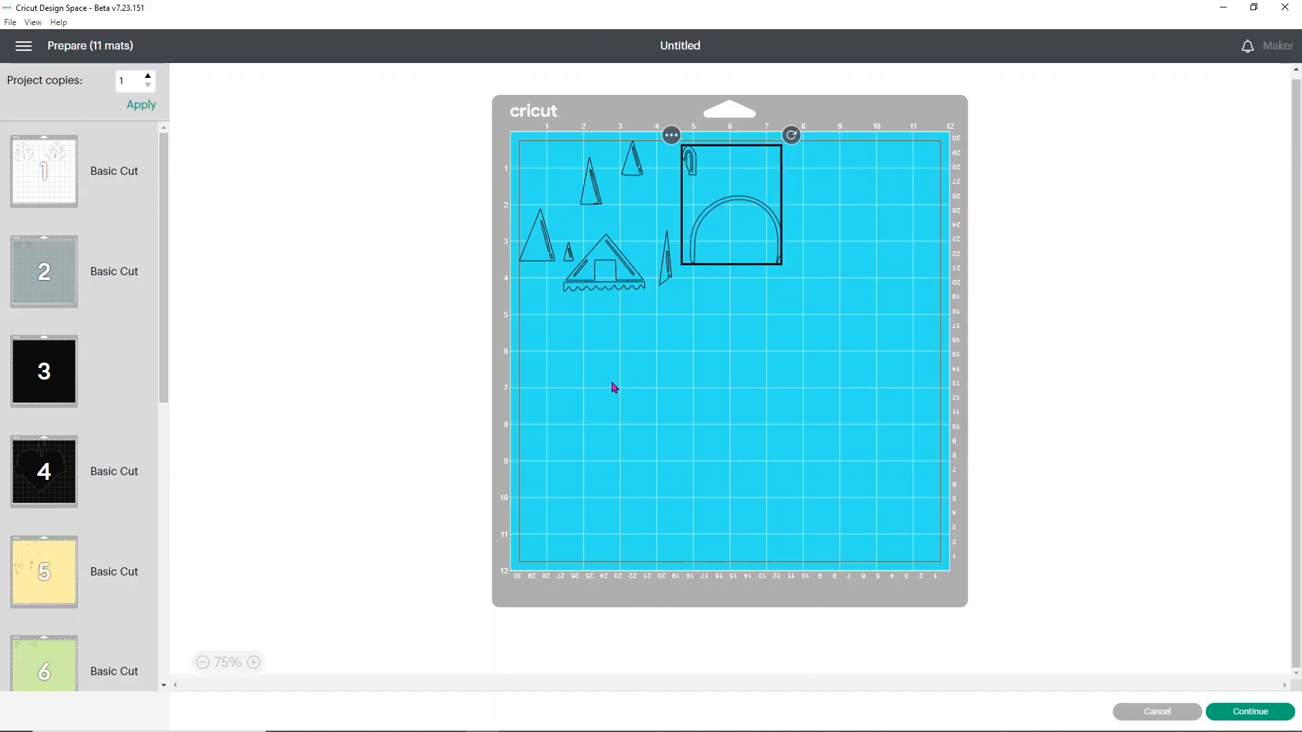
click(1050, 346)
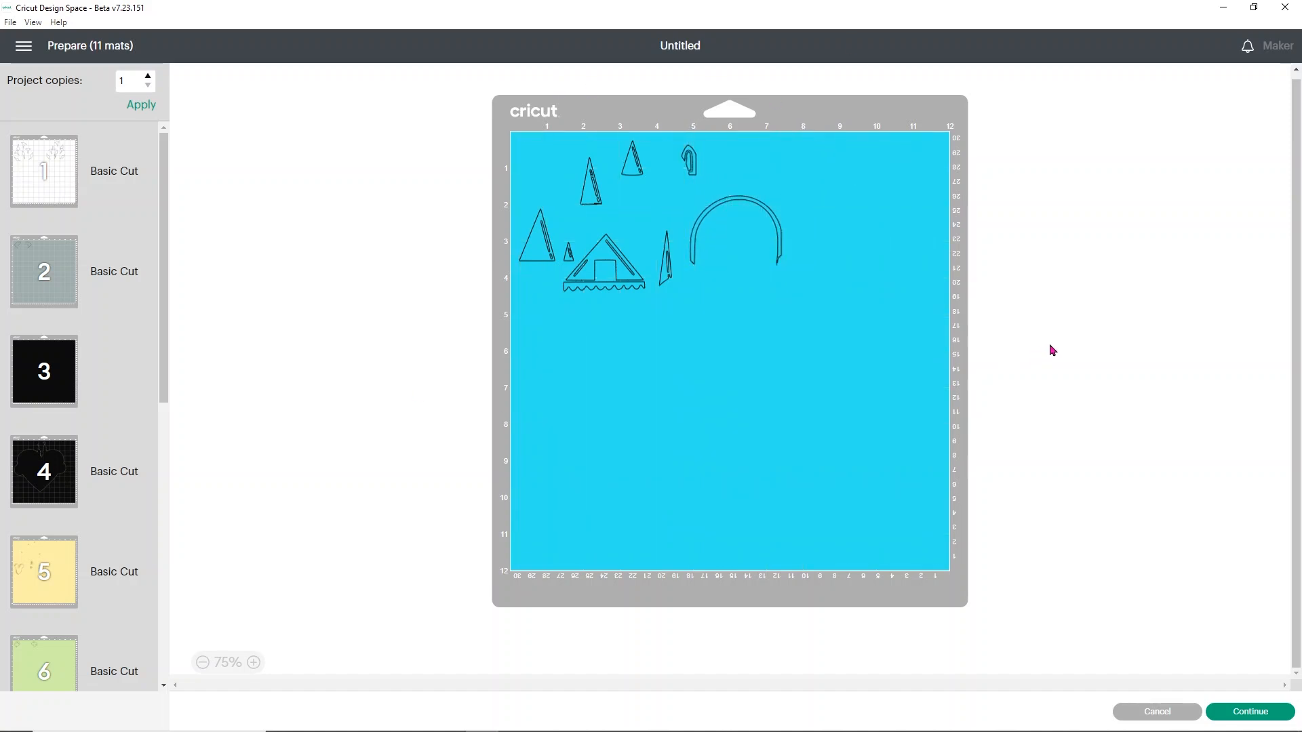
Step: Move the roof pieces on bright blue mat 7 to about 7.6 in across and place the arch pieces beside them at about 4.8 in
drag(741, 207, 732, 207)
drag(595, 259, 910, 252)
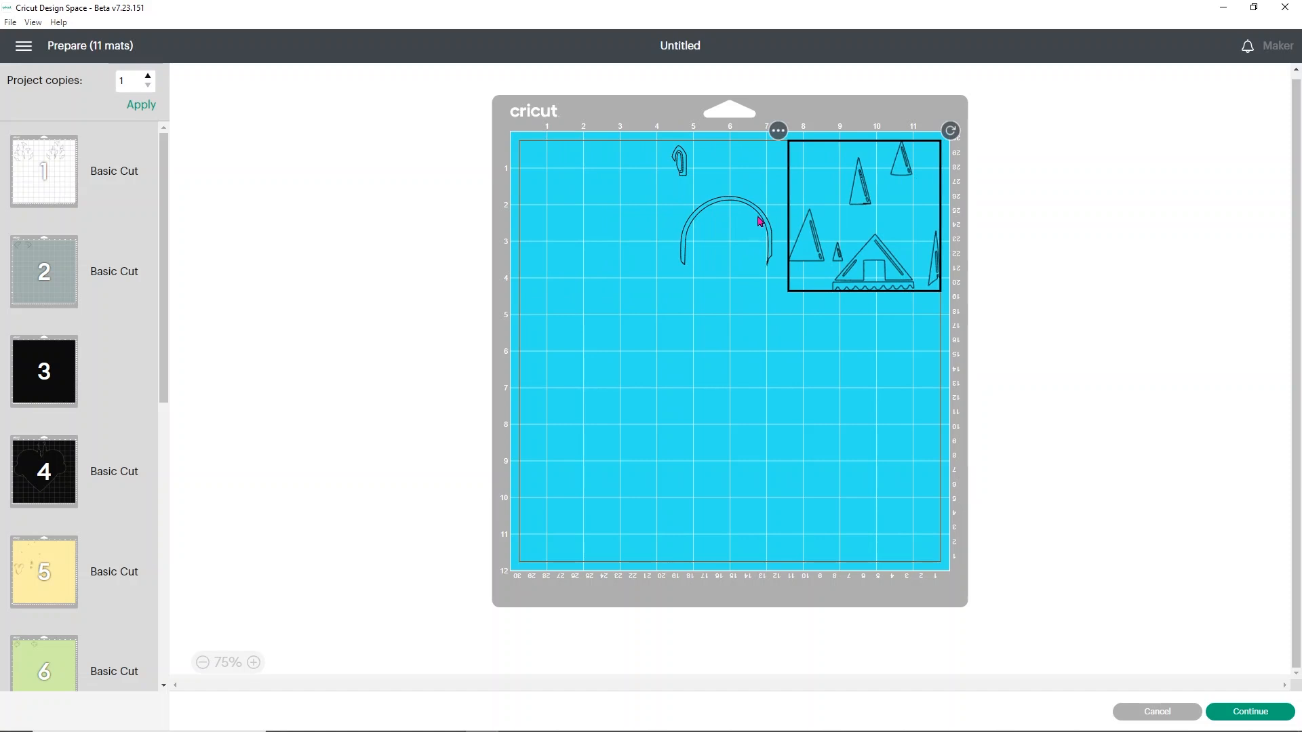
drag(762, 222, 777, 226)
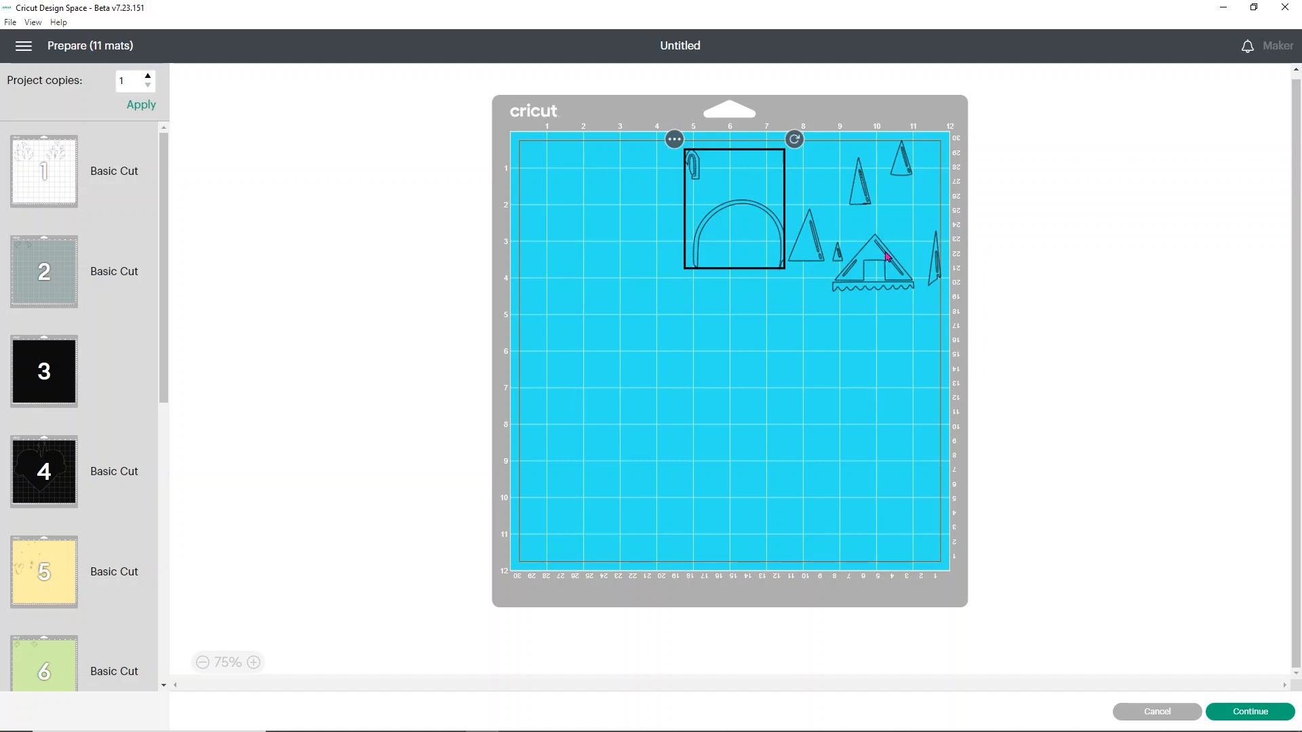
Step: Rotate the white pieces on mat 1 a quarter turn counterclockwise and reposition them toward the mat's upper-left area
click(82, 176)
drag(766, 166, 797, 591)
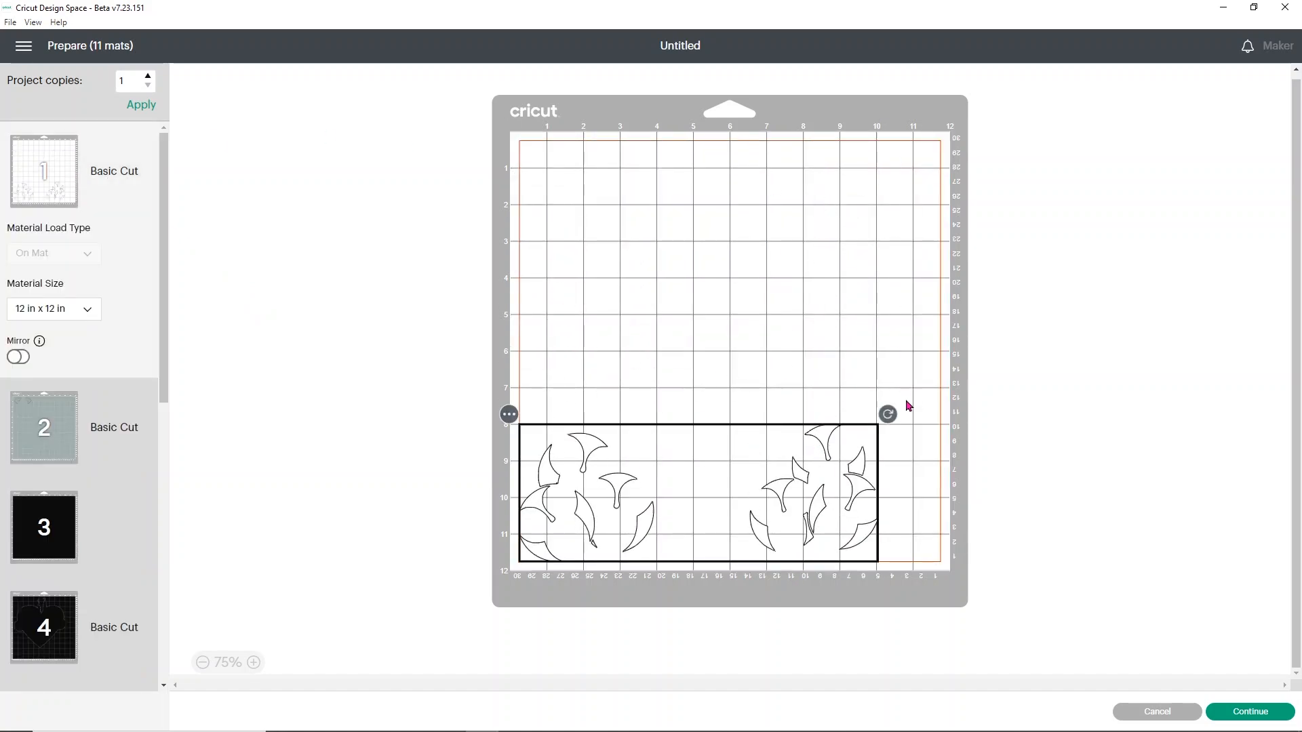
drag(887, 414, 590, 255)
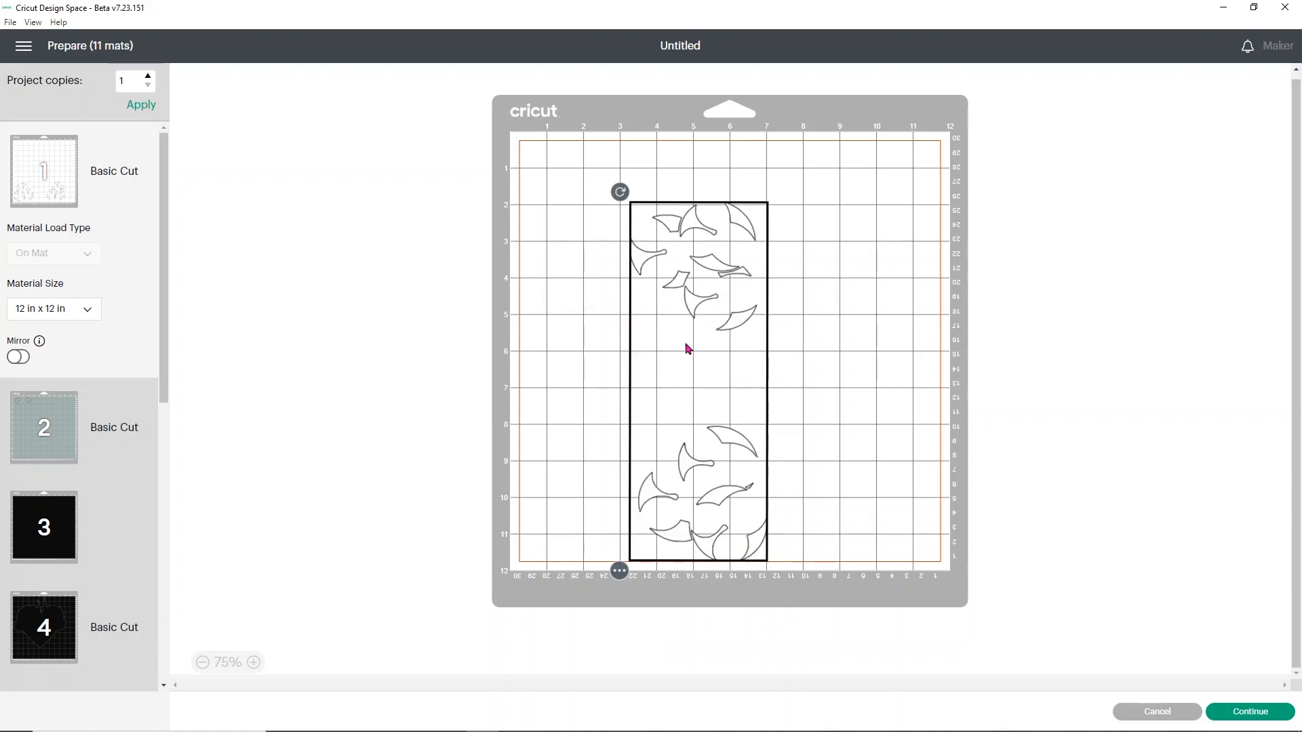
drag(670, 327, 578, 203)
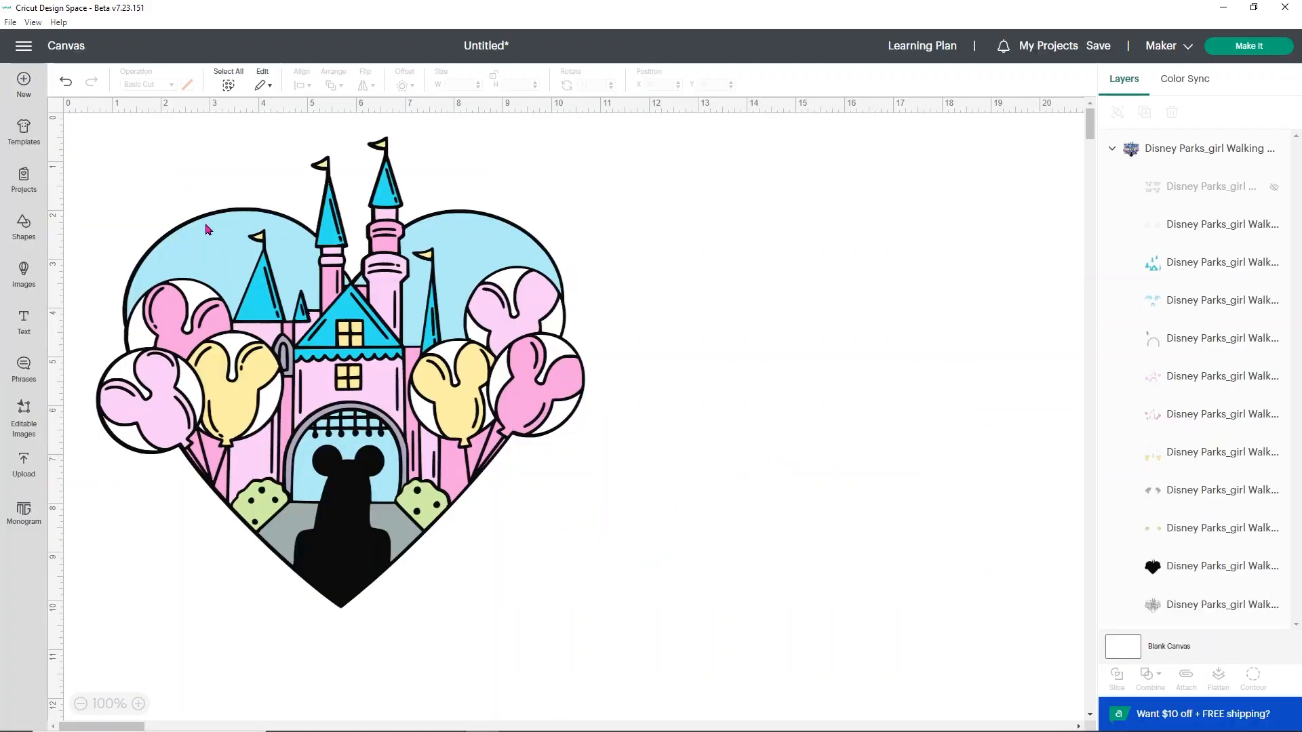
Step: Move the castle design aside to about X 10.6 and add a 6 in x 6 in square in the free canvas space
drag(198, 208, 724, 265)
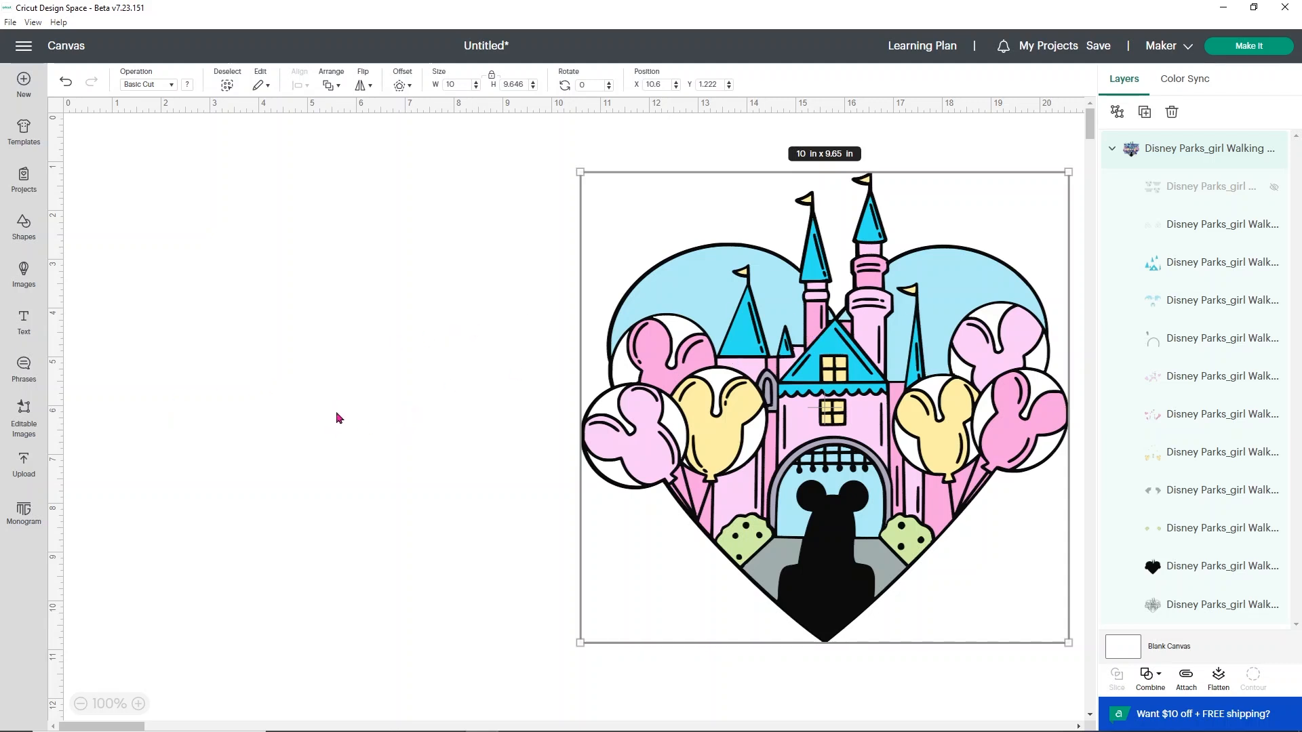
click(23, 224)
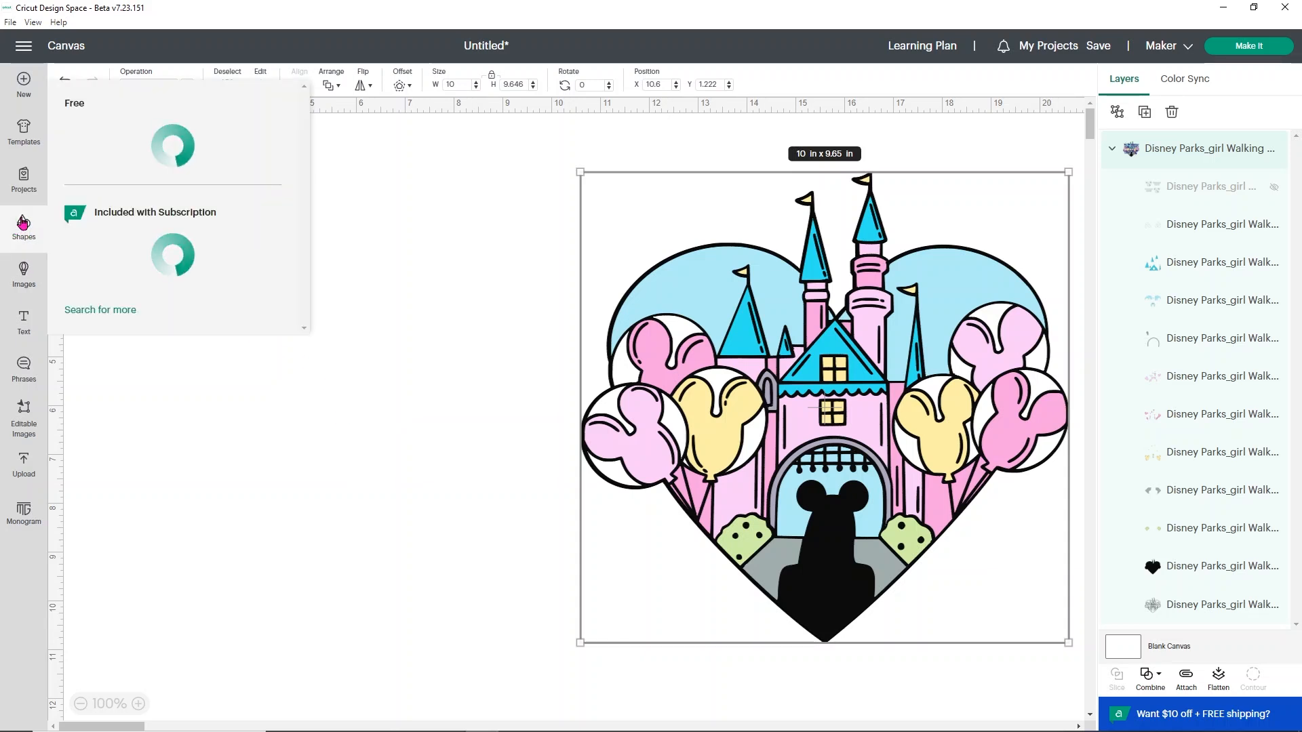
click(261, 324)
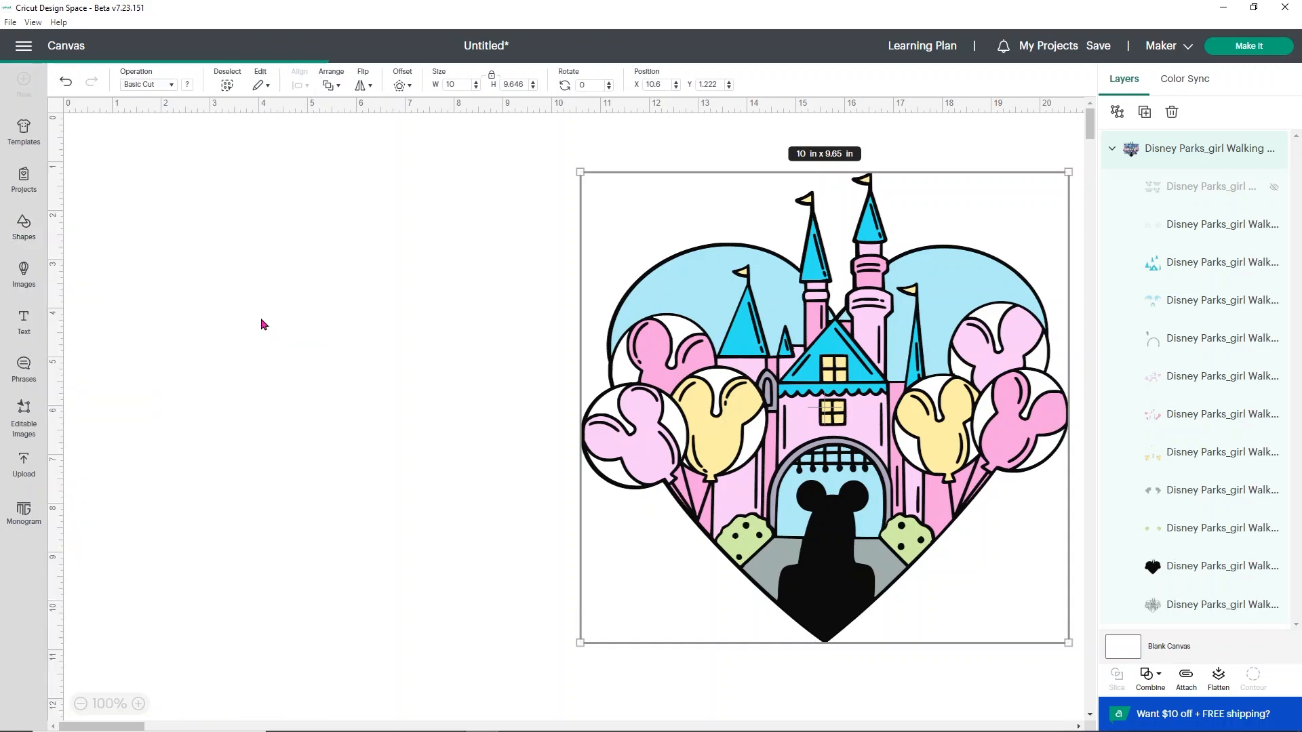
drag(129, 192, 316, 337)
click(459, 83)
text(6)
key(Return)
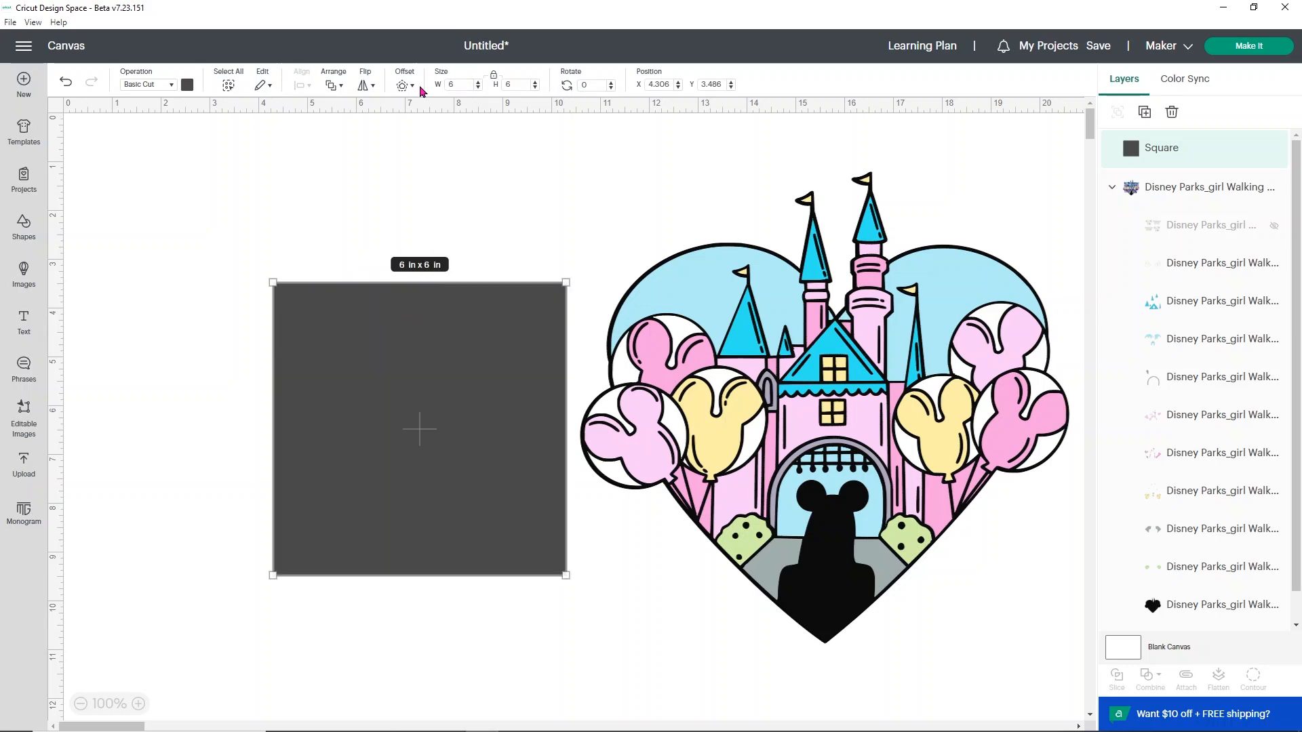
Step: Scale the castle design down to about 4.9 in x 4.73 in and move it over the dark square
drag(805, 350, 698, 321)
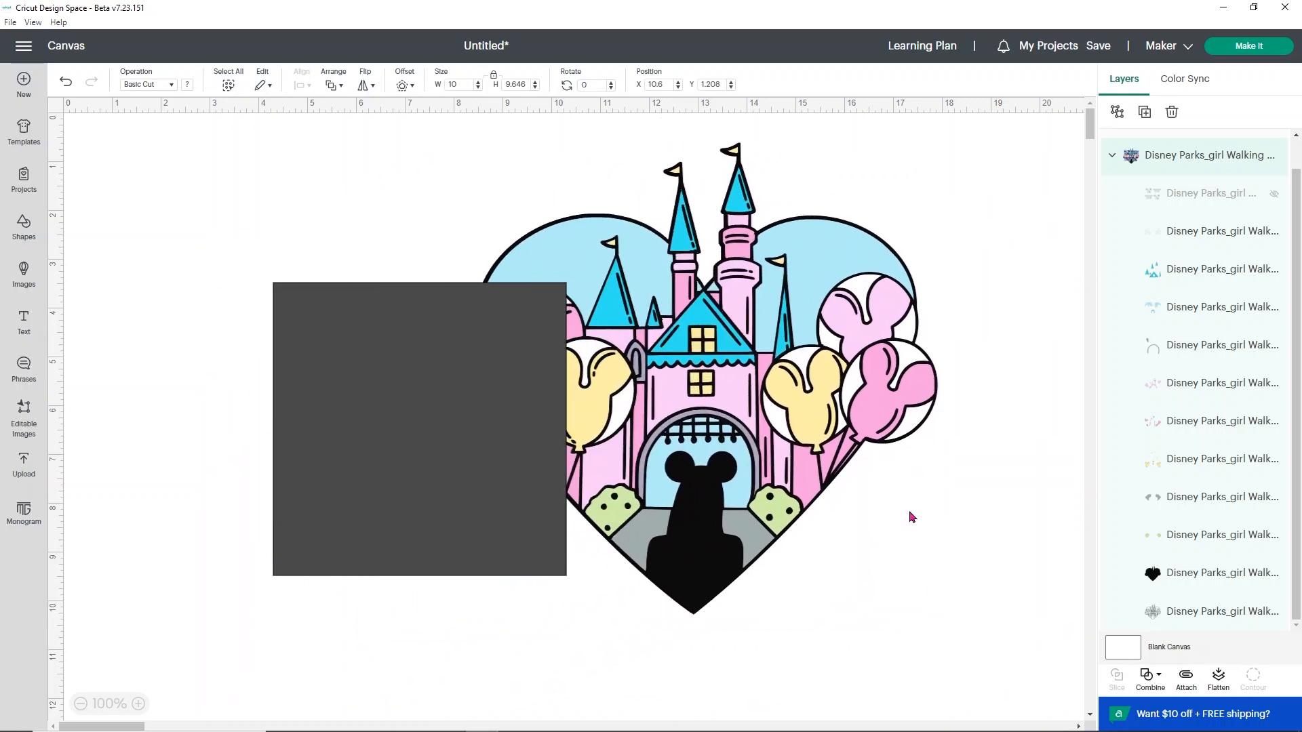
click(933, 587)
drag(933, 615, 688, 372)
drag(647, 246, 509, 394)
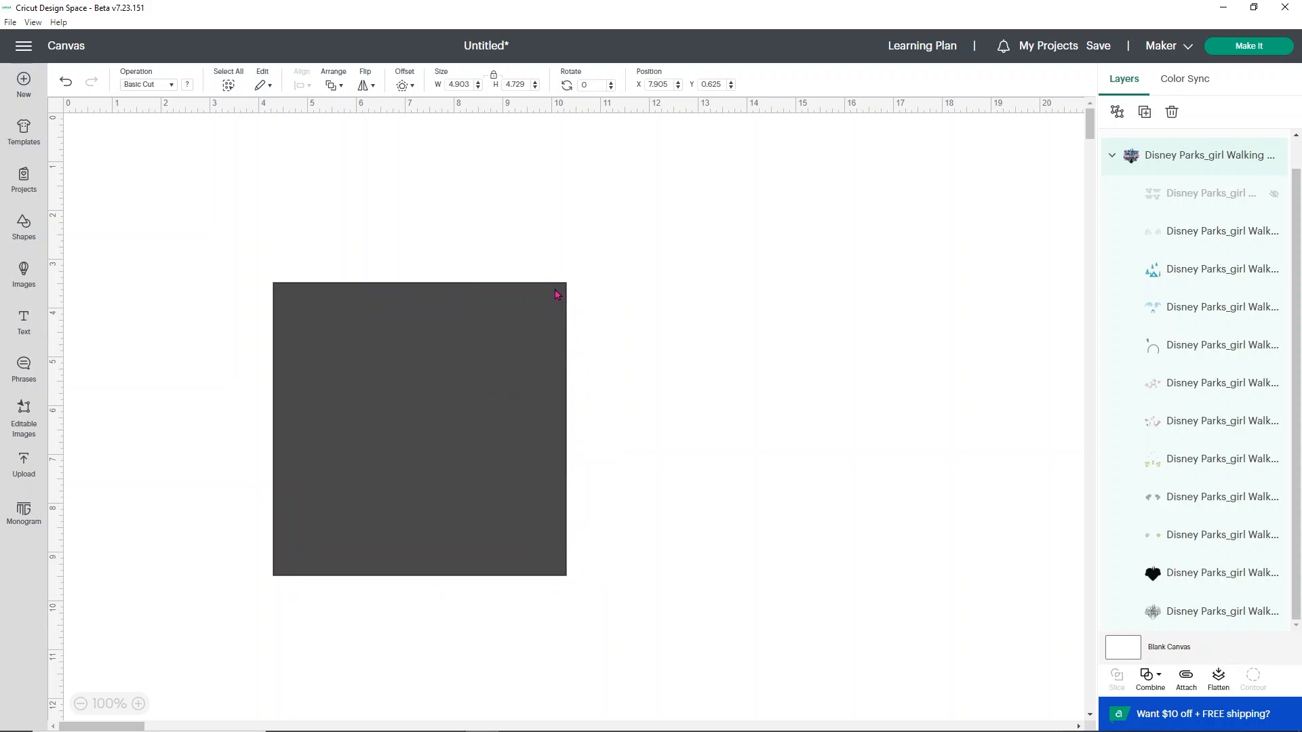
Step: Send the square to the back so it sits behind the castle design
click(554, 295)
right_click(556, 292)
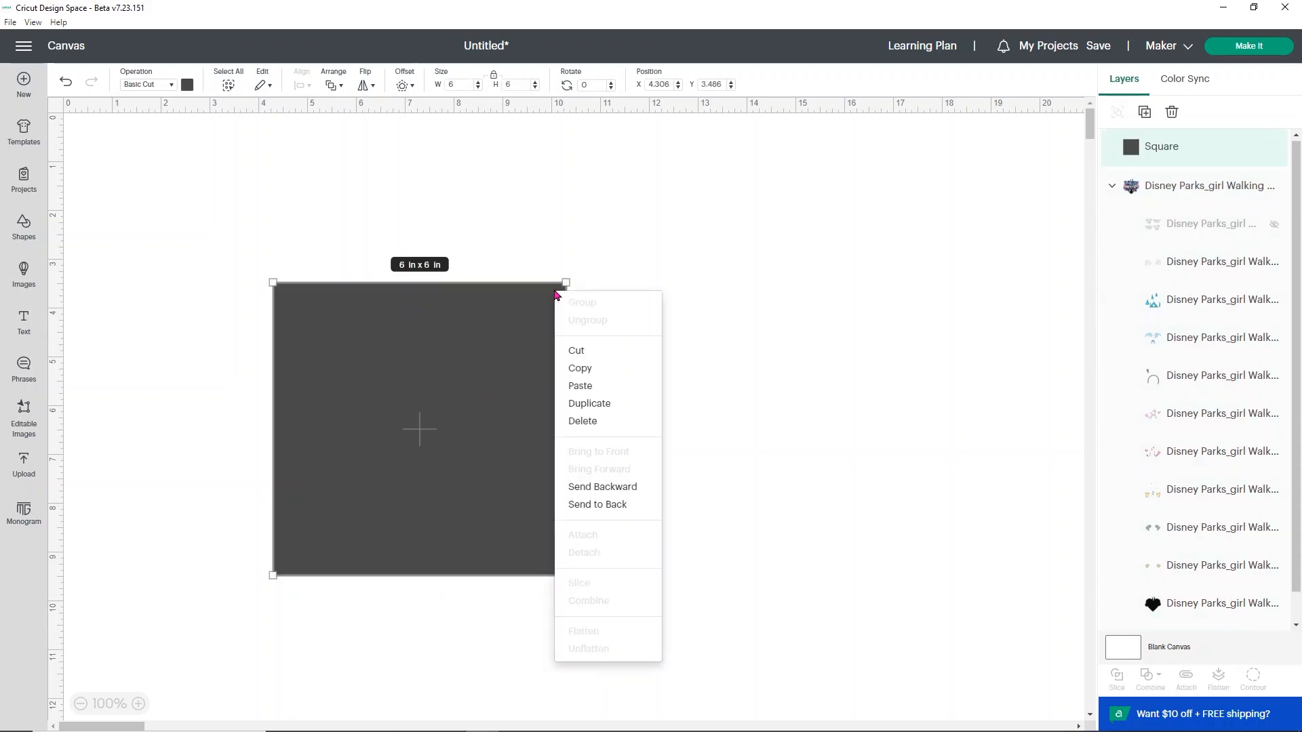
click(619, 505)
mouse_move(437, 446)
mouse_down()
mouse_move(415, 420)
mouse_move(436, 444)
mouse_move(392, 428)
mouse_move(438, 446)
mouse_up()
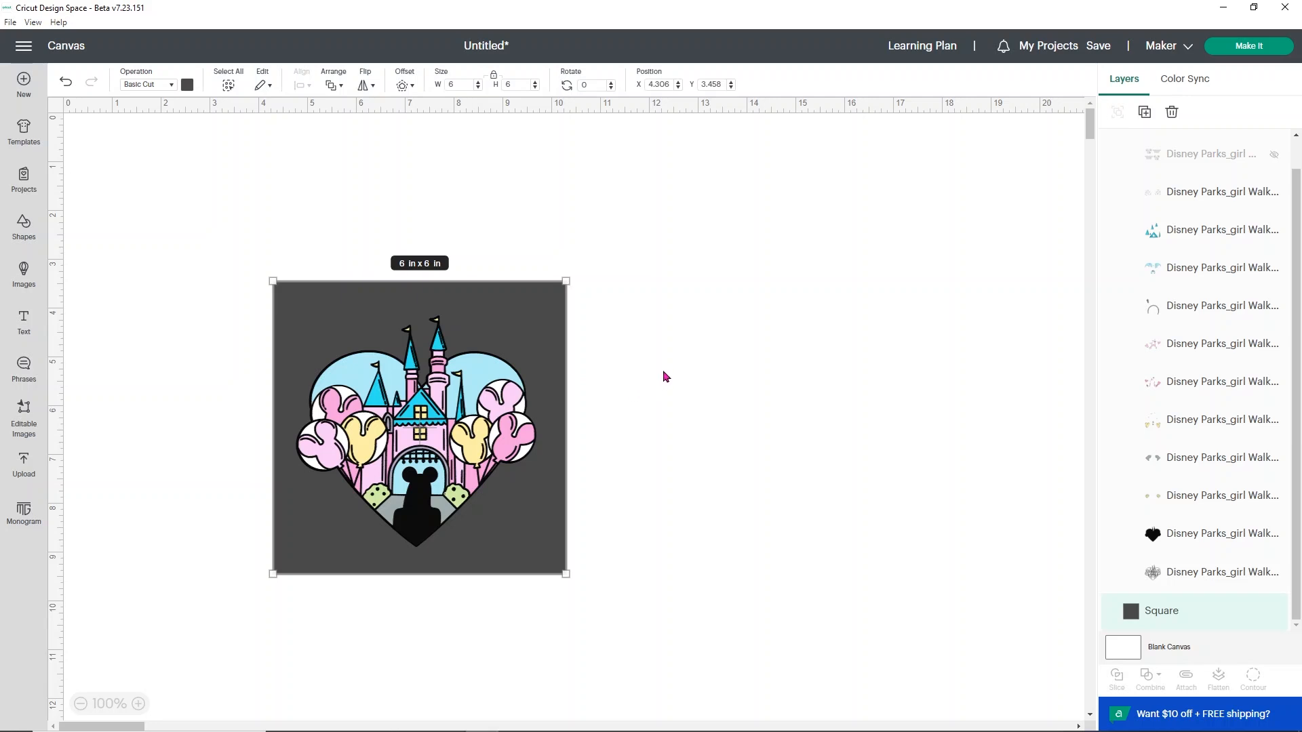
Step: Shift the castle toward the square's upper-left corner and enlarge it to about 5.85 in x 5.65 in to fill the square
click(664, 332)
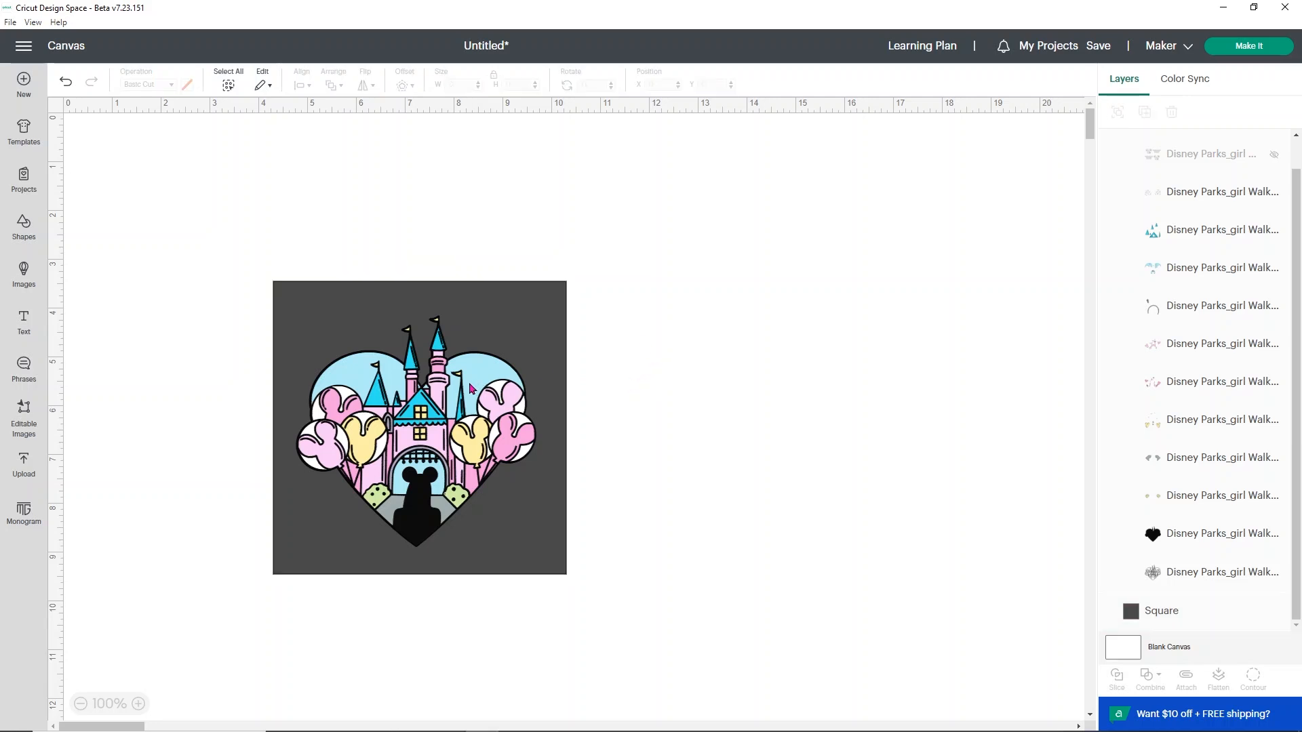
click(441, 431)
drag(441, 432, 422, 399)
click(521, 519)
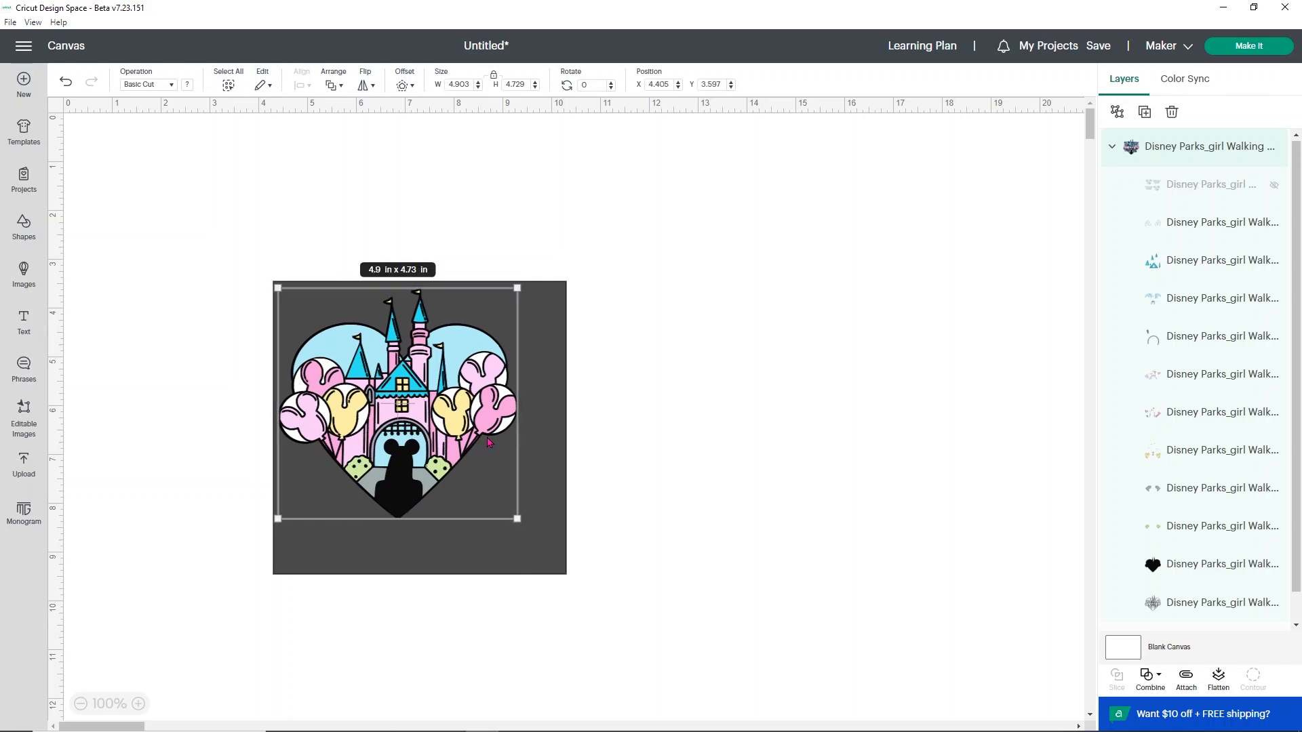
drag(517, 516, 550, 560)
click(660, 431)
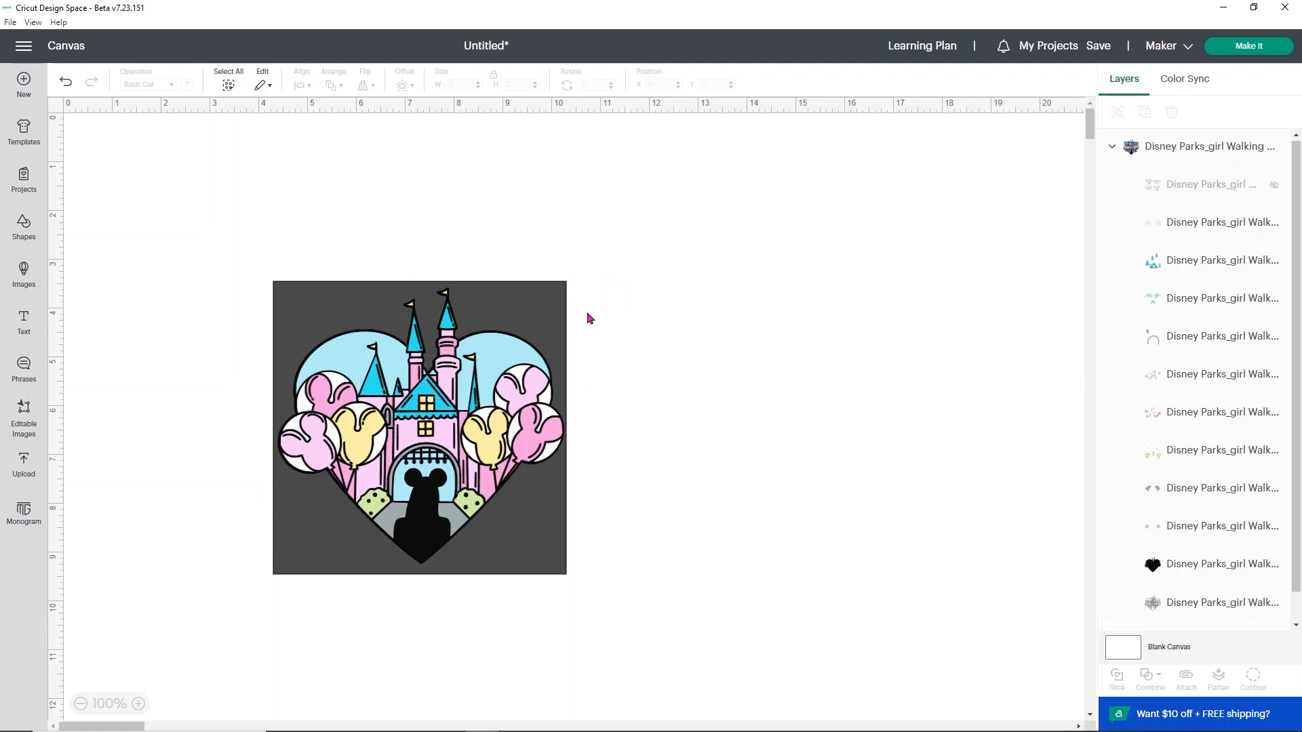
Step: Change the square's operation from Basic Cut to Guide and nudge the castle design inside its outline
click(560, 287)
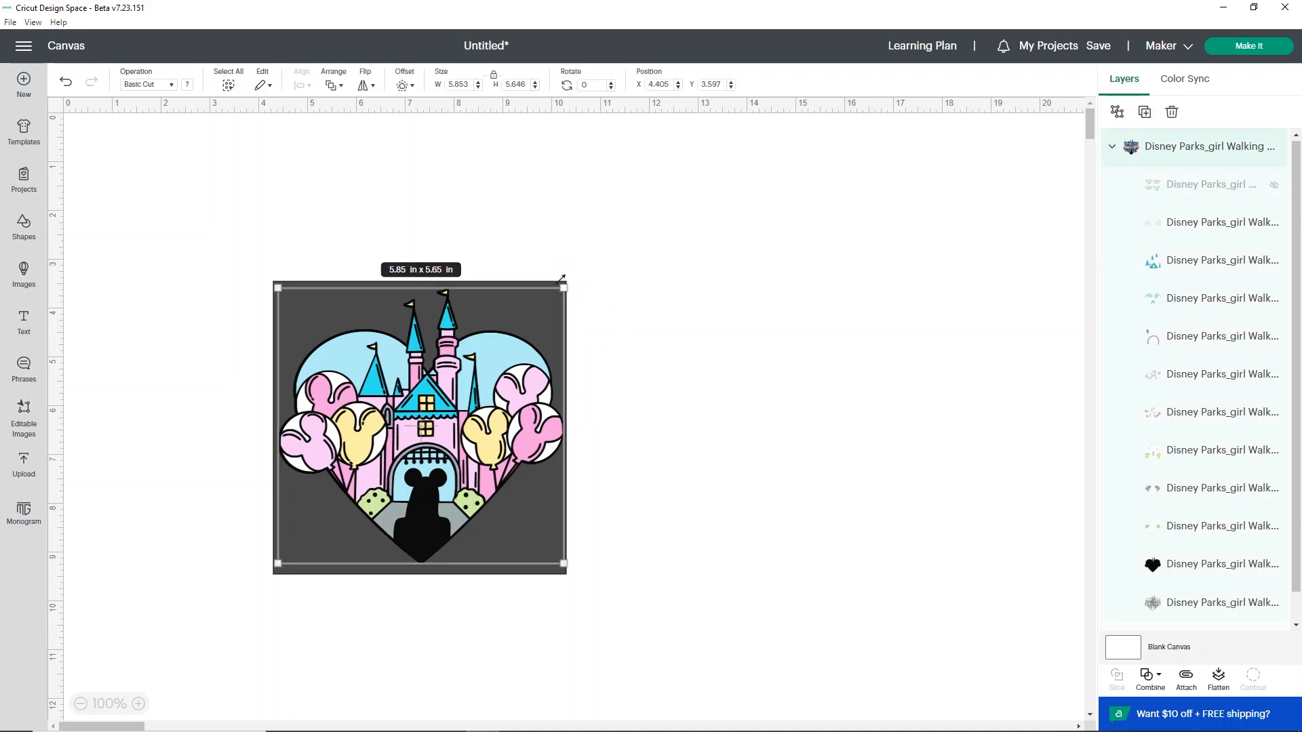
scroll(1119, 482, down, 1)
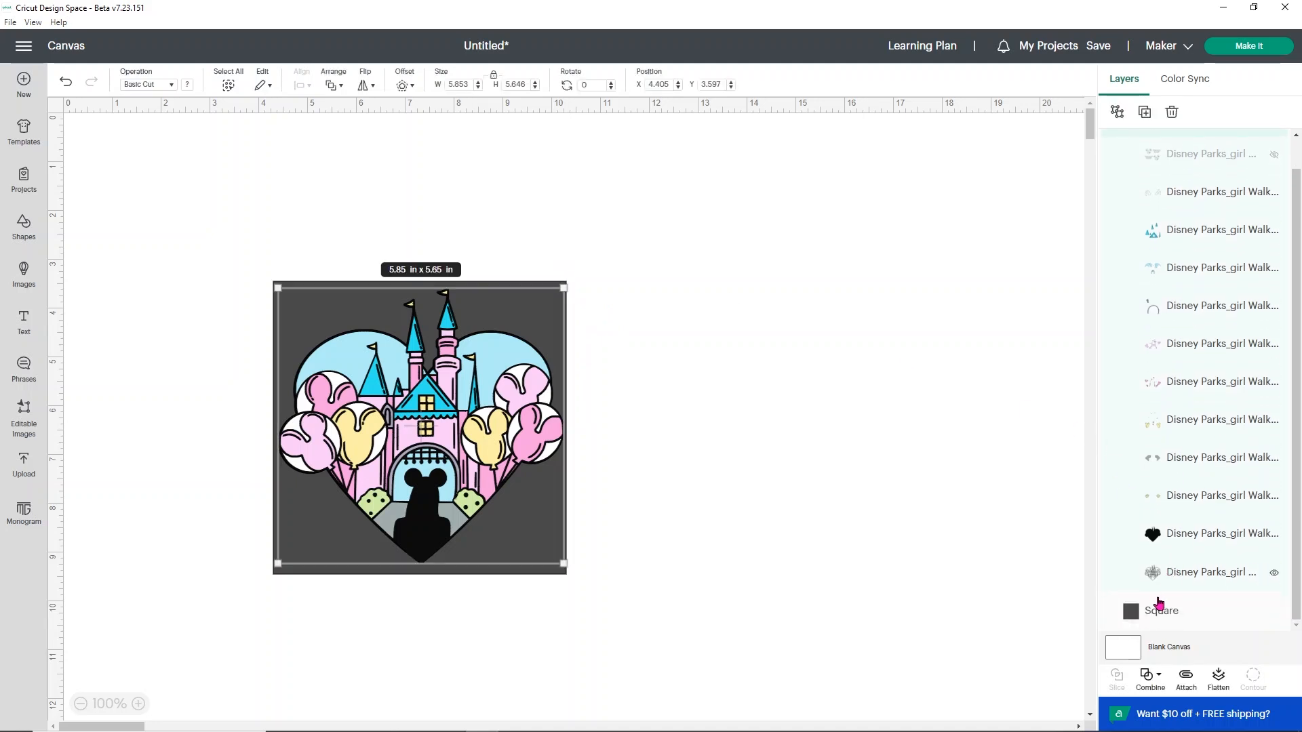
click(1159, 611)
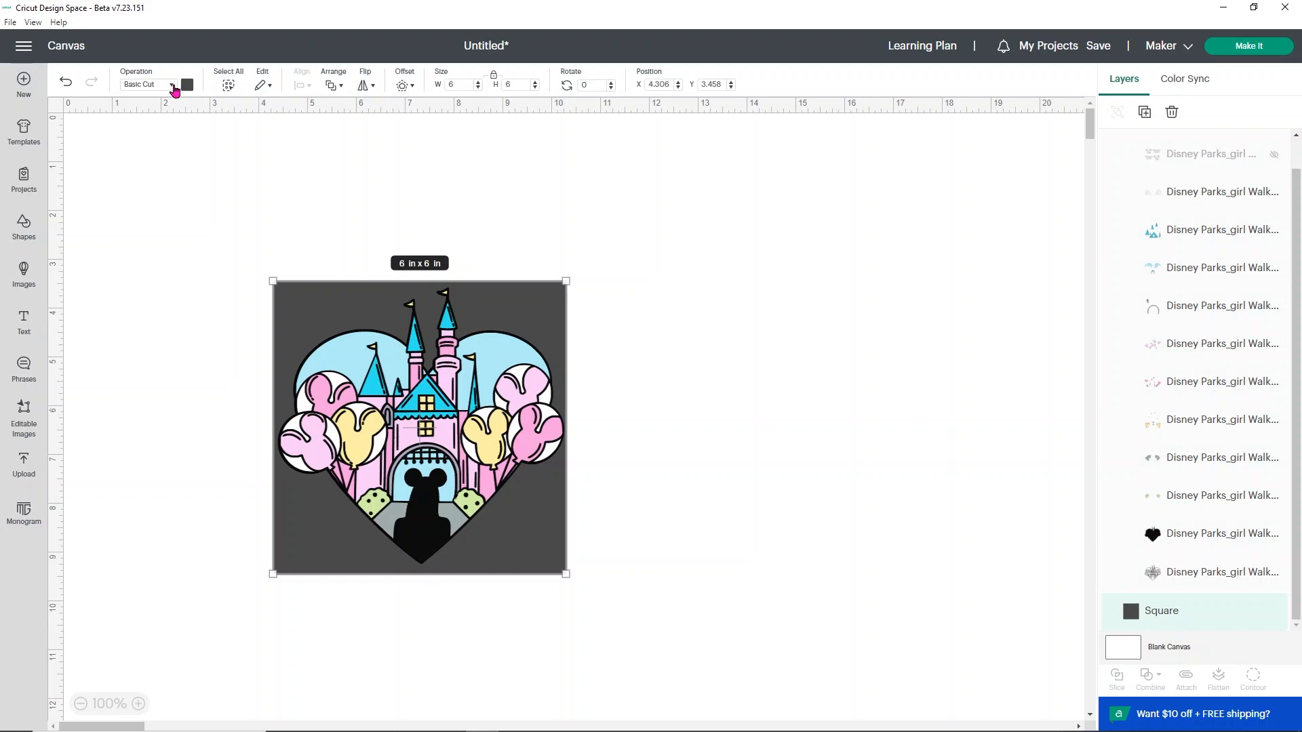
click(171, 86)
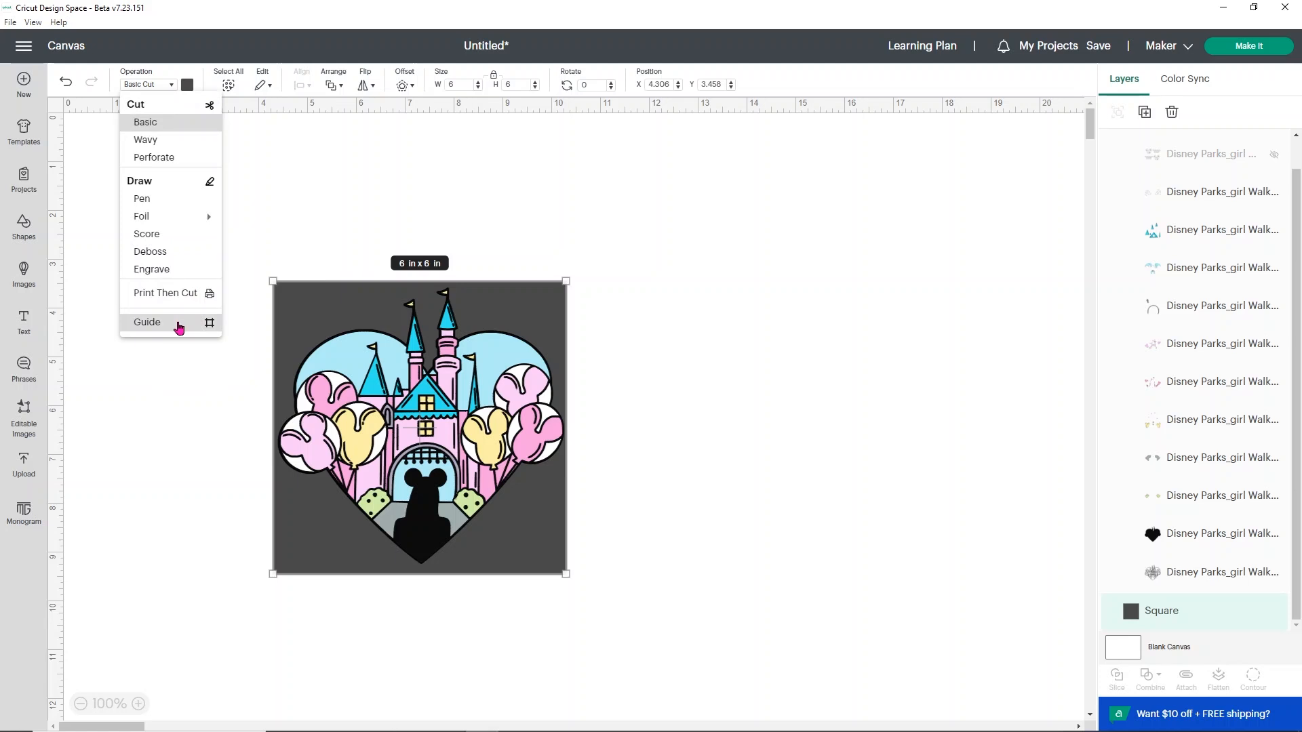
click(179, 325)
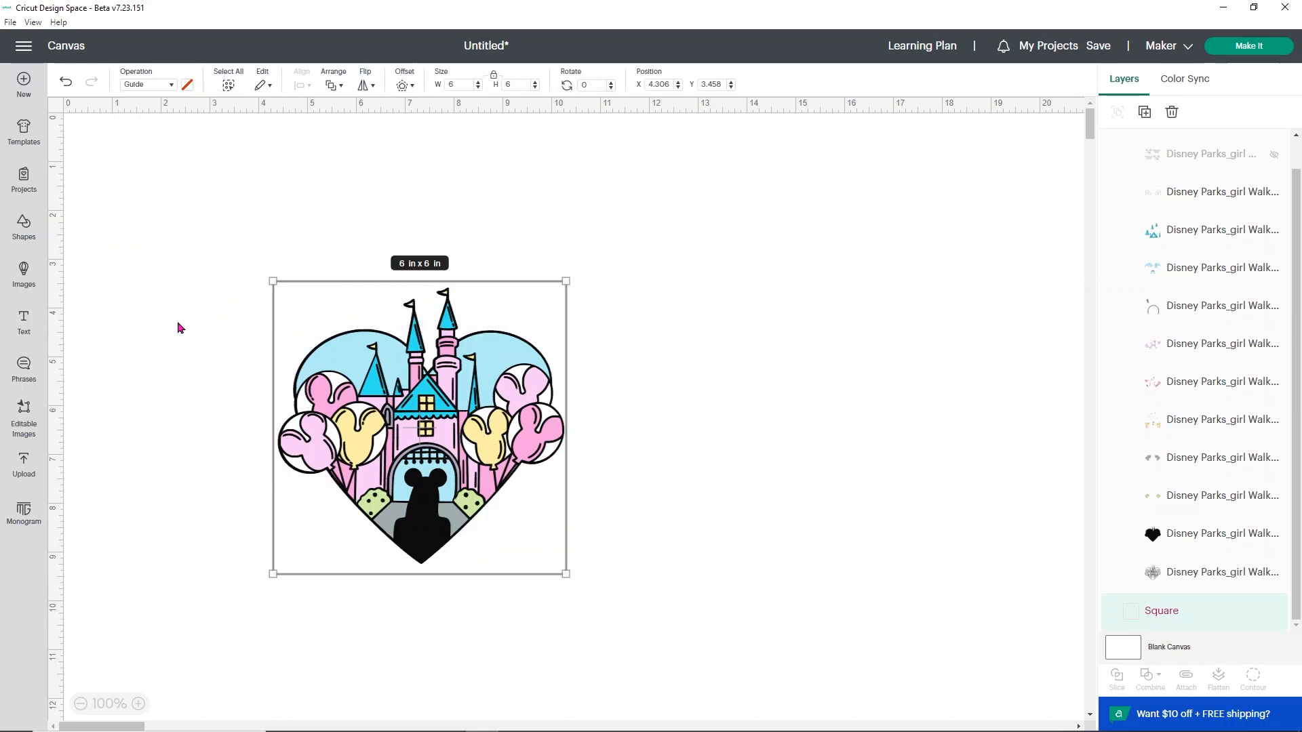
click(294, 289)
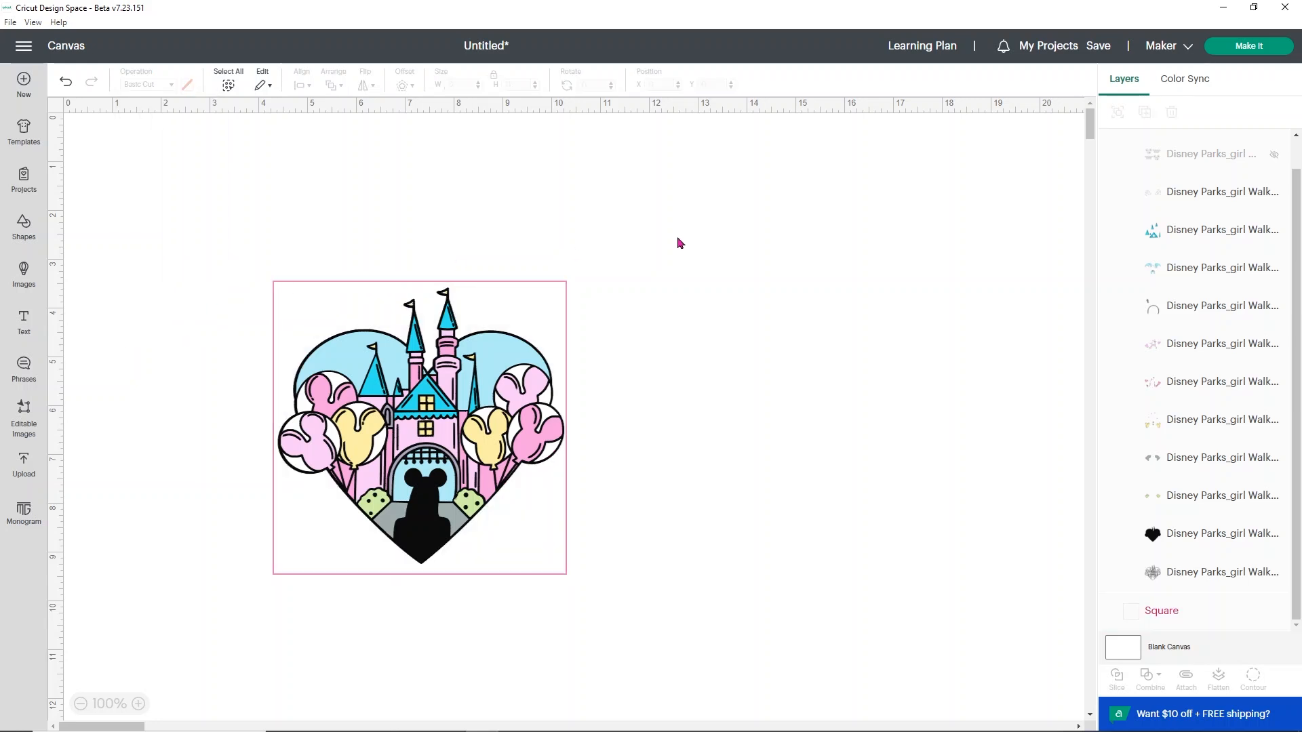
drag(444, 413, 447, 415)
click(622, 356)
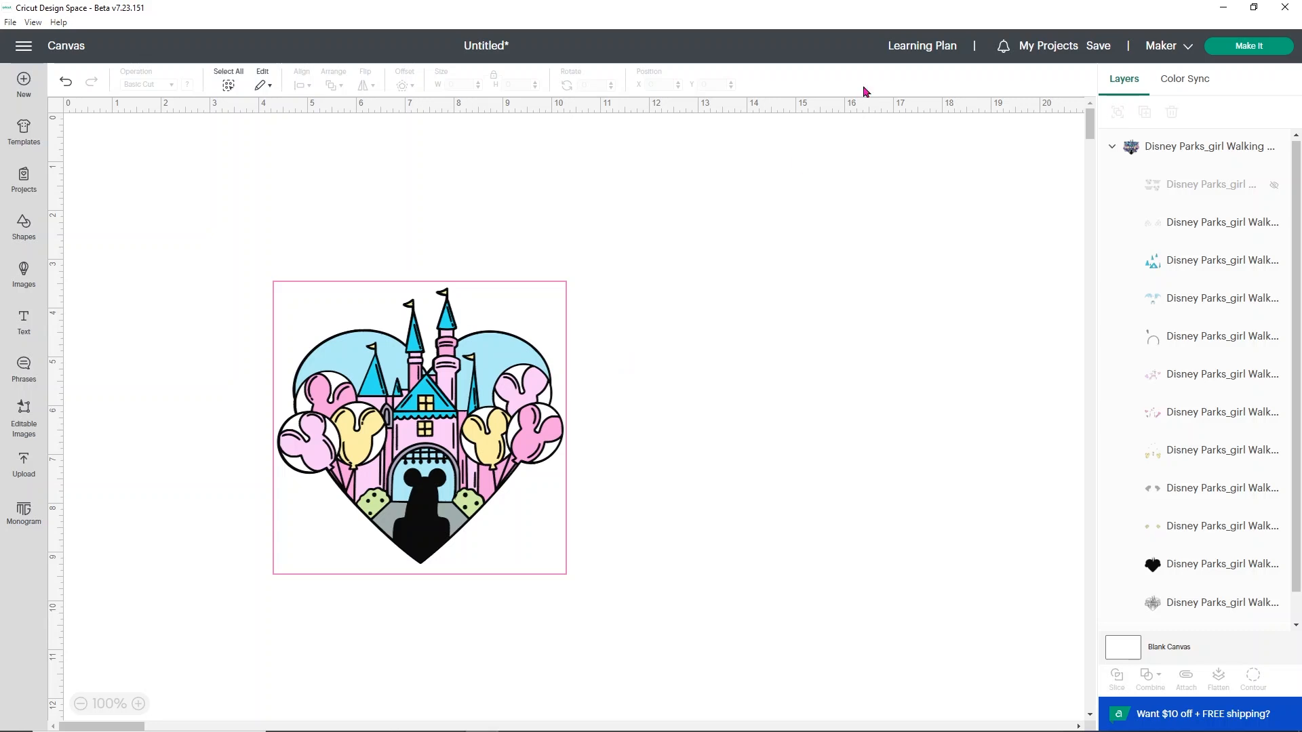
Step: Check the prepared mats for whether the guide square is included in the cut, and return to the canvas
click(1249, 45)
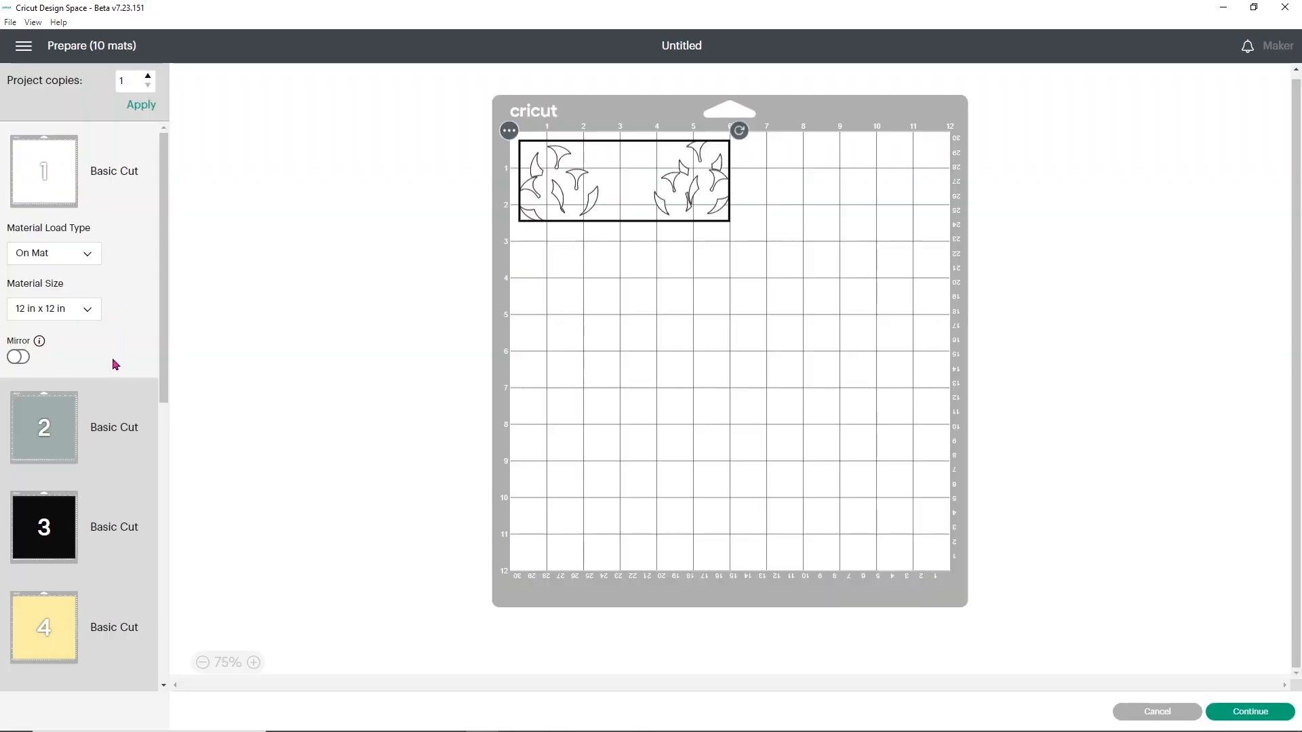
scroll(109, 377, down, 10)
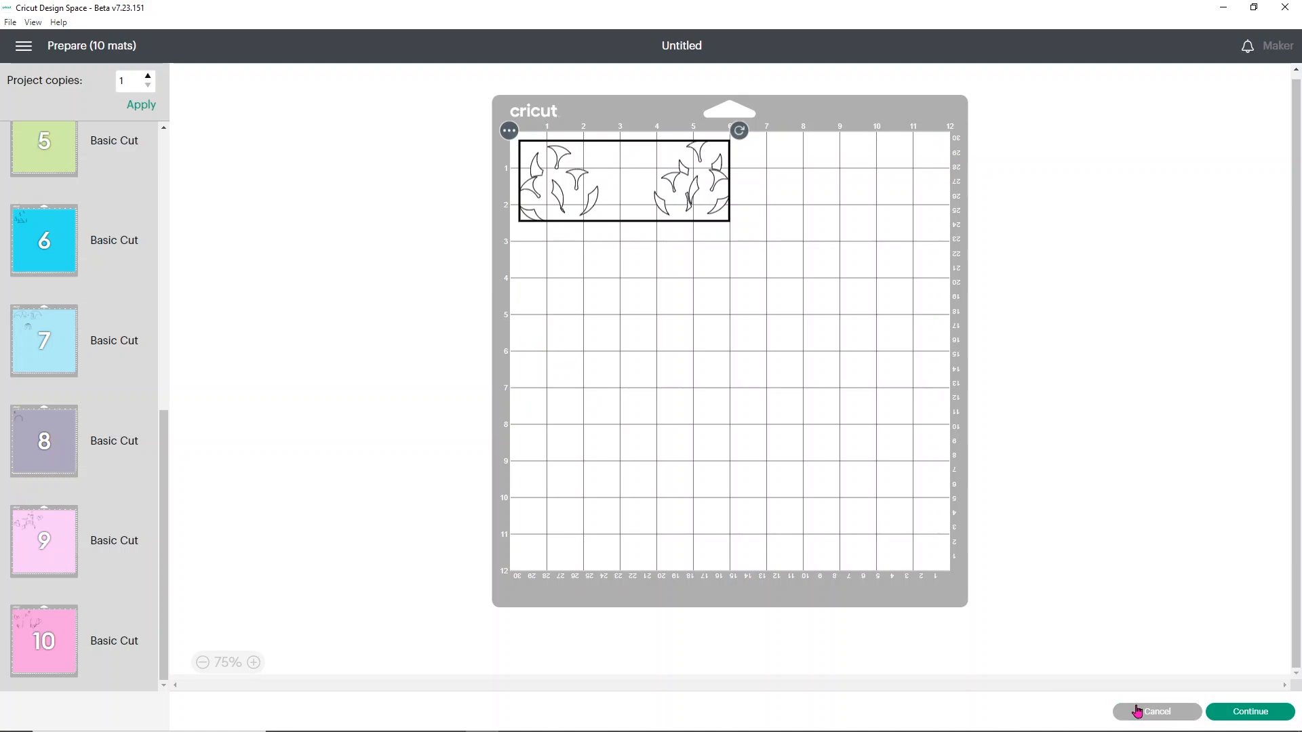
click(1137, 710)
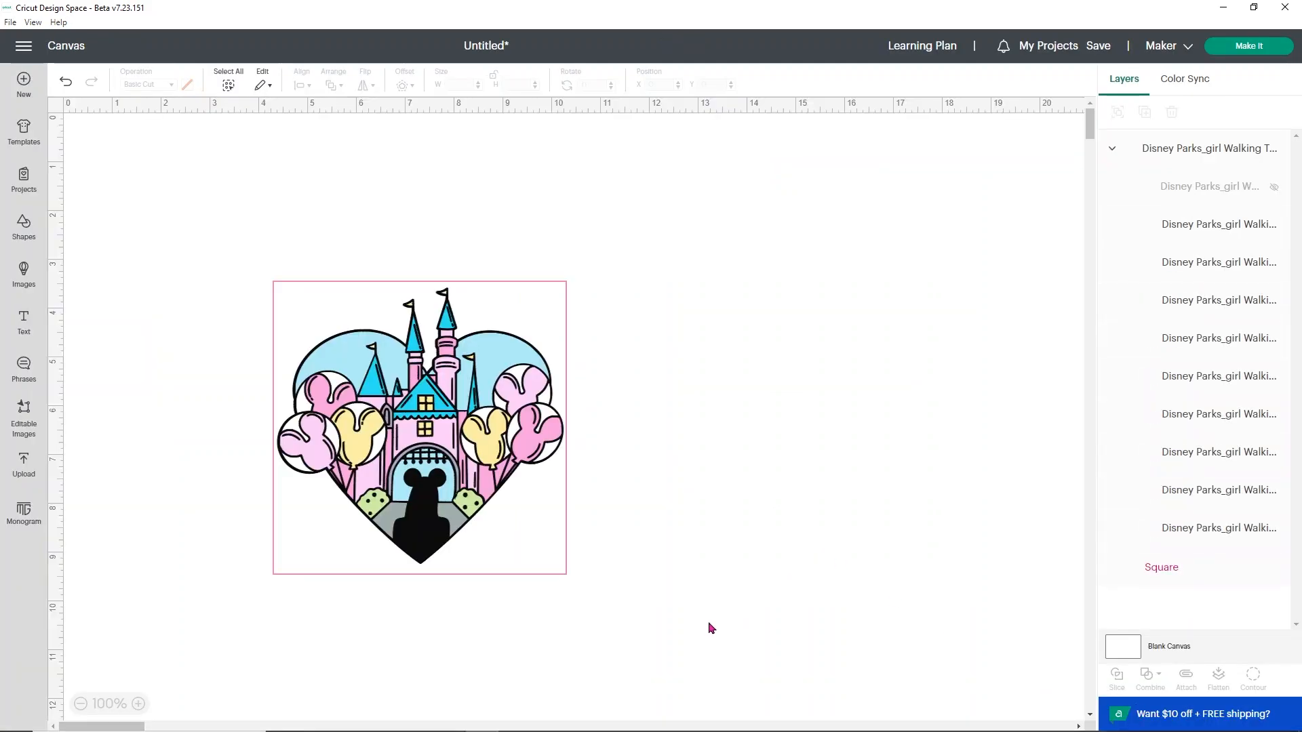
Step: Move the castle design out of the guide square to the canvas area beside it and select the guide square
drag(552, 302, 471, 355)
click(461, 312)
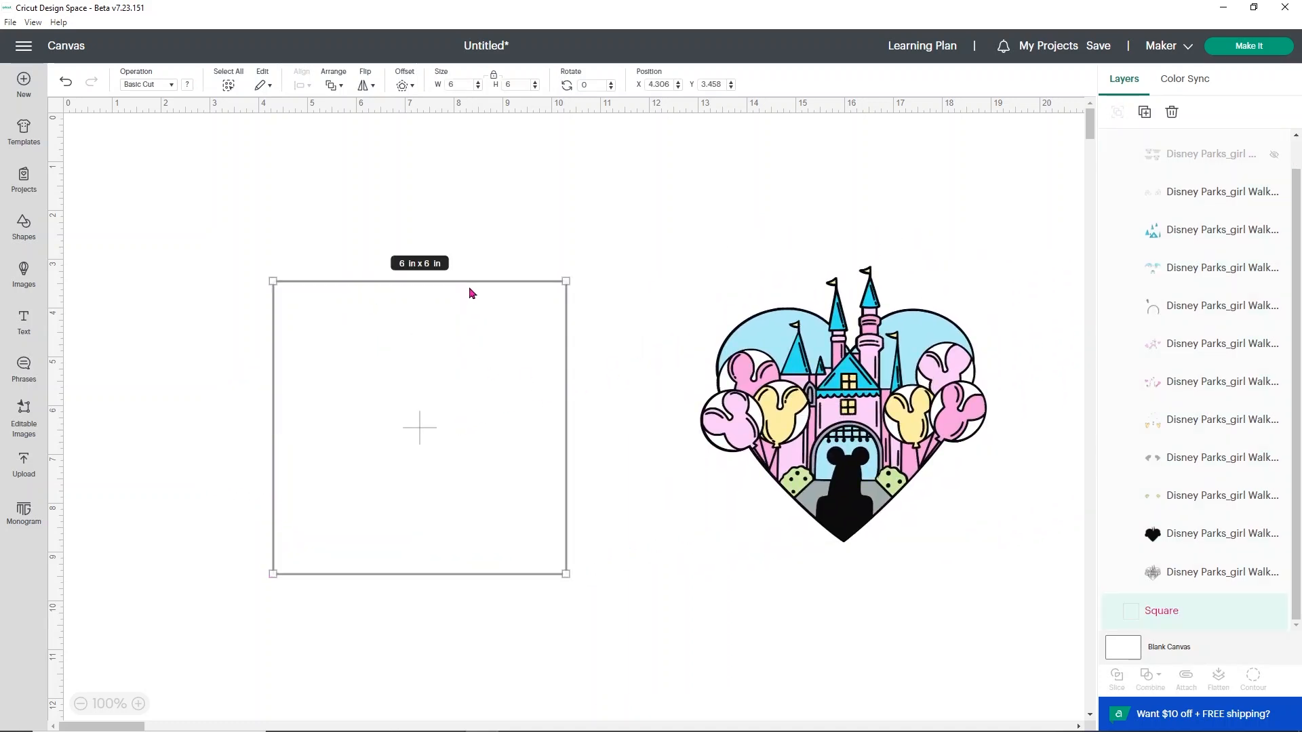